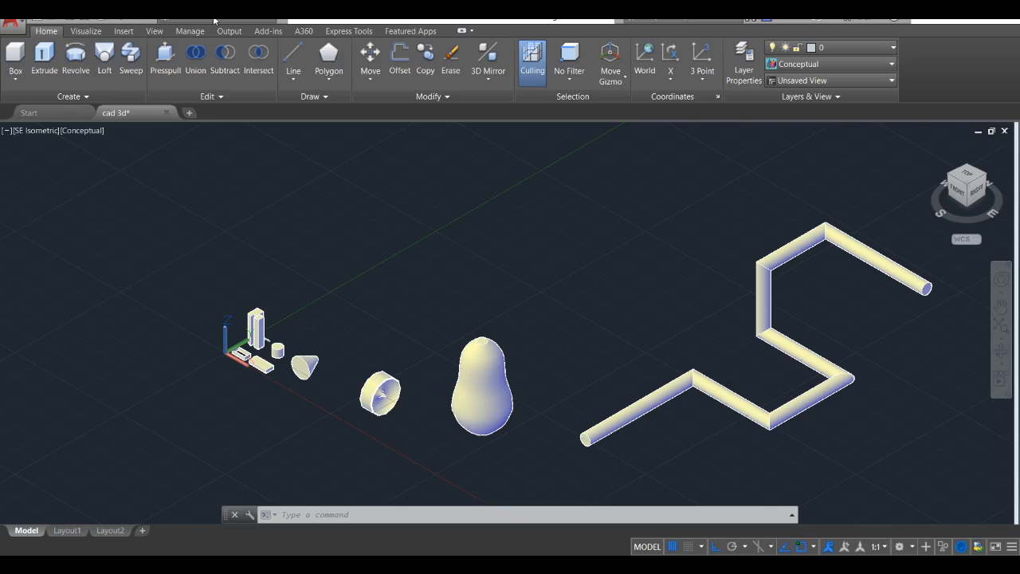
pyautogui.click(261, 21)
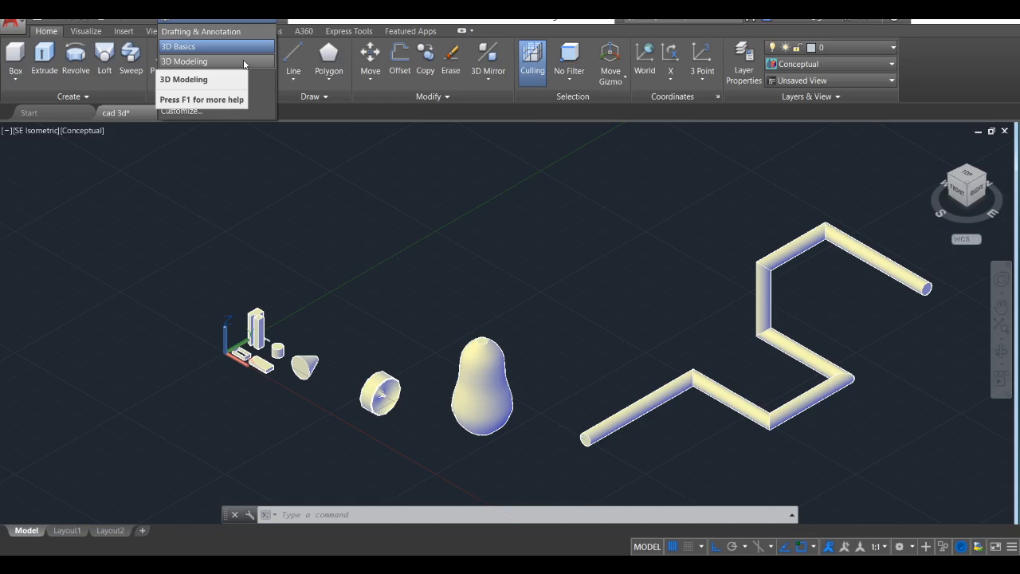
pyautogui.click(328, 116)
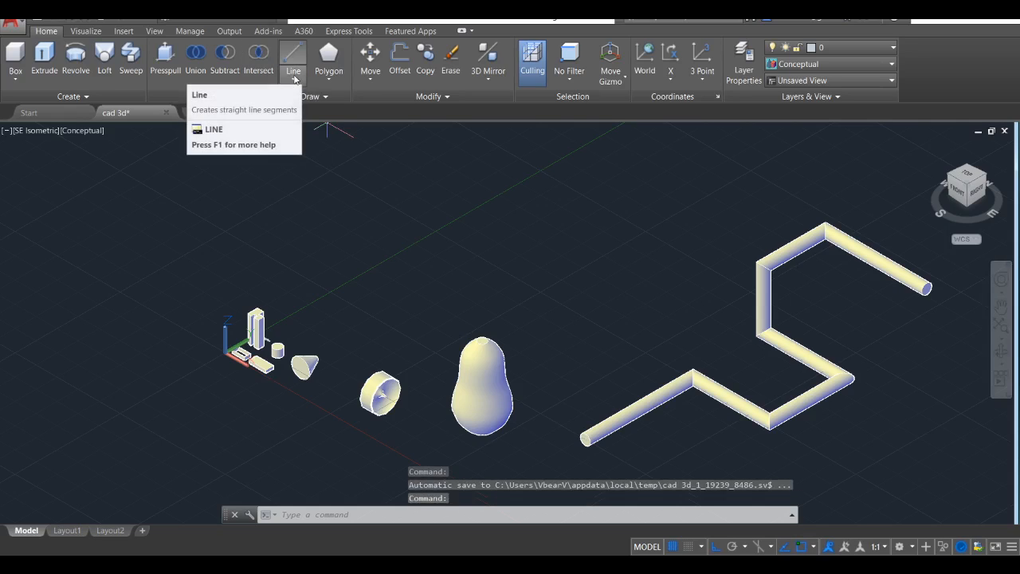
# Draw a closed six-sided, notched outline with the Line tool in the empty area beside the bent pipe, with one slanted closing edge.
pyautogui.click(294, 78)
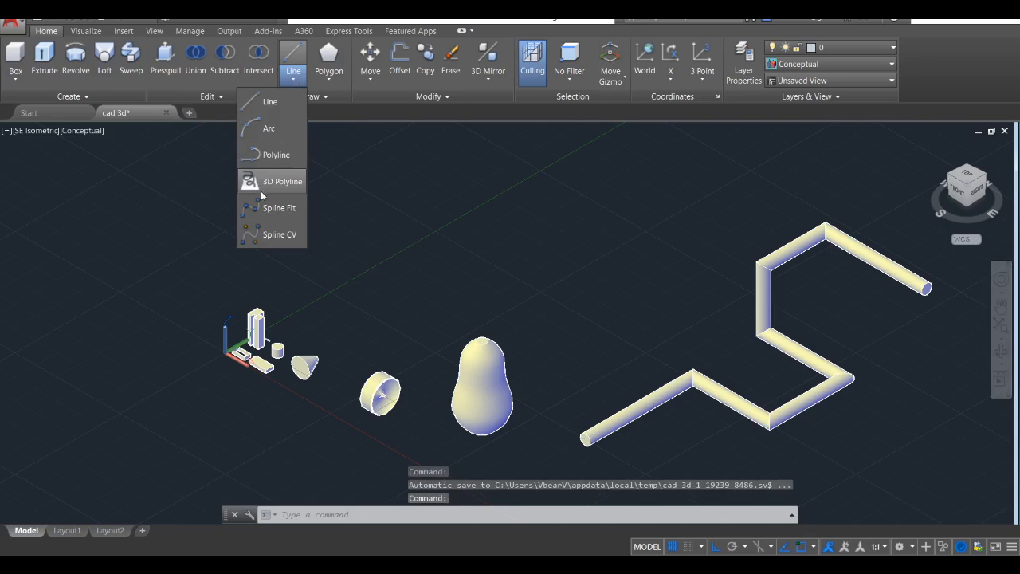
pyautogui.click(271, 102)
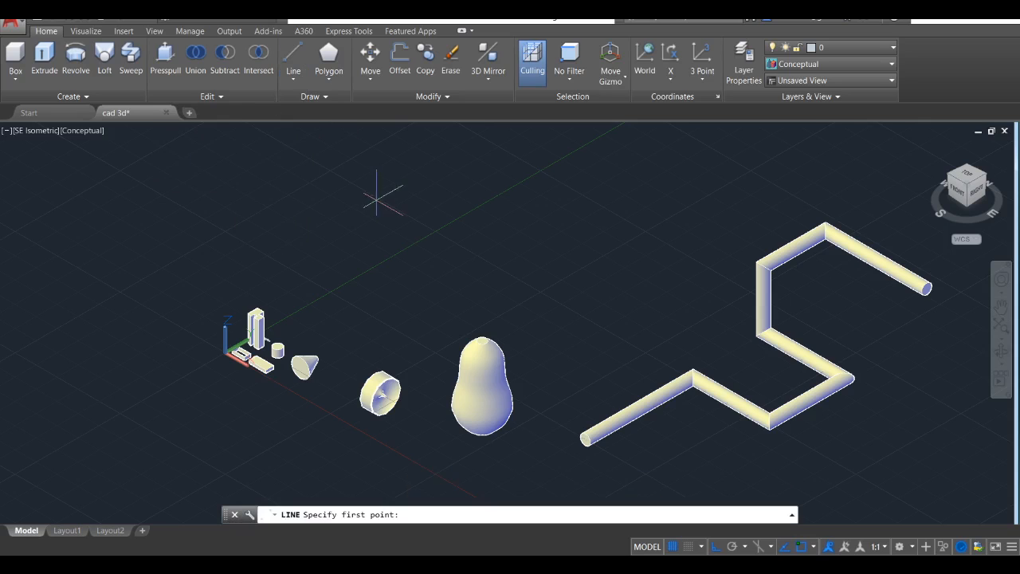
pyautogui.moveTo(619, 284); pyautogui.dragTo(176, 129, button='middle')
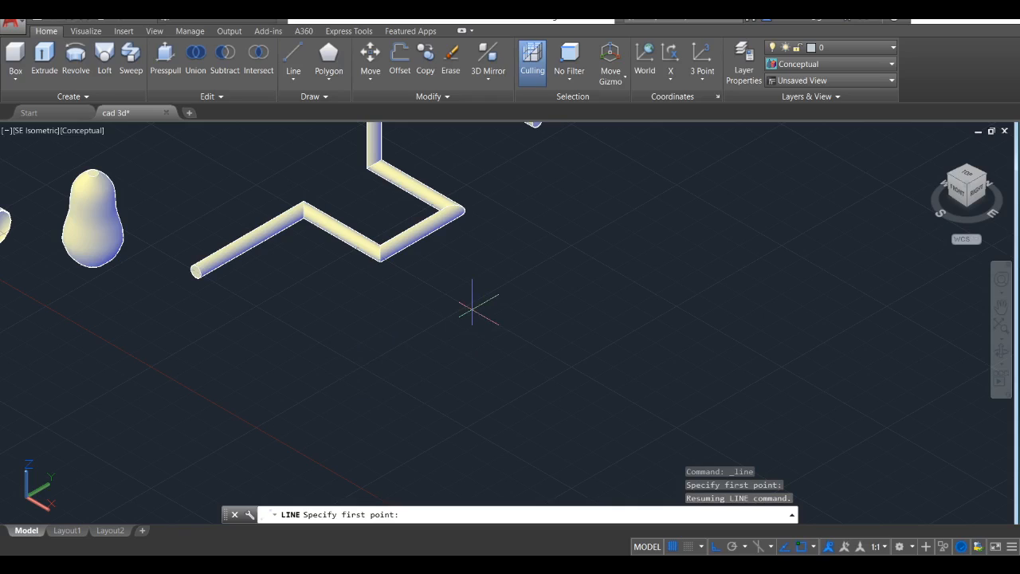
pyautogui.click(459, 305)
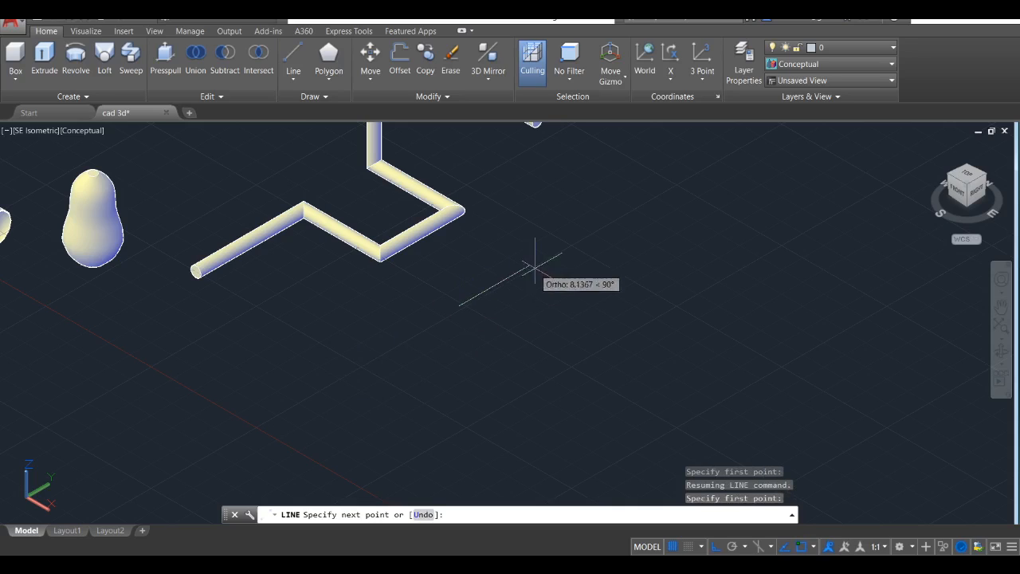
pyautogui.click(600, 226)
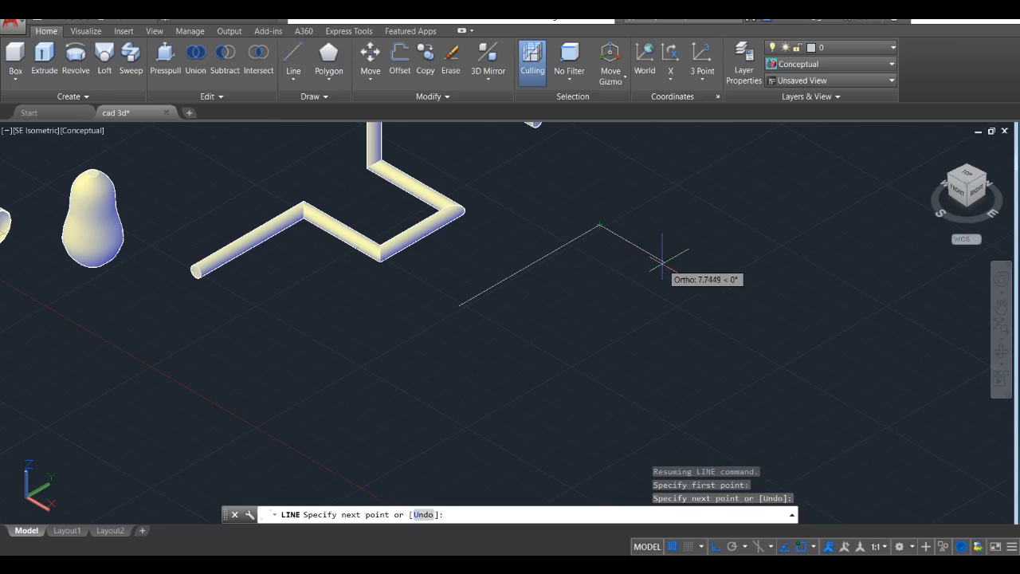
pyautogui.click(664, 261)
pyautogui.click(609, 295)
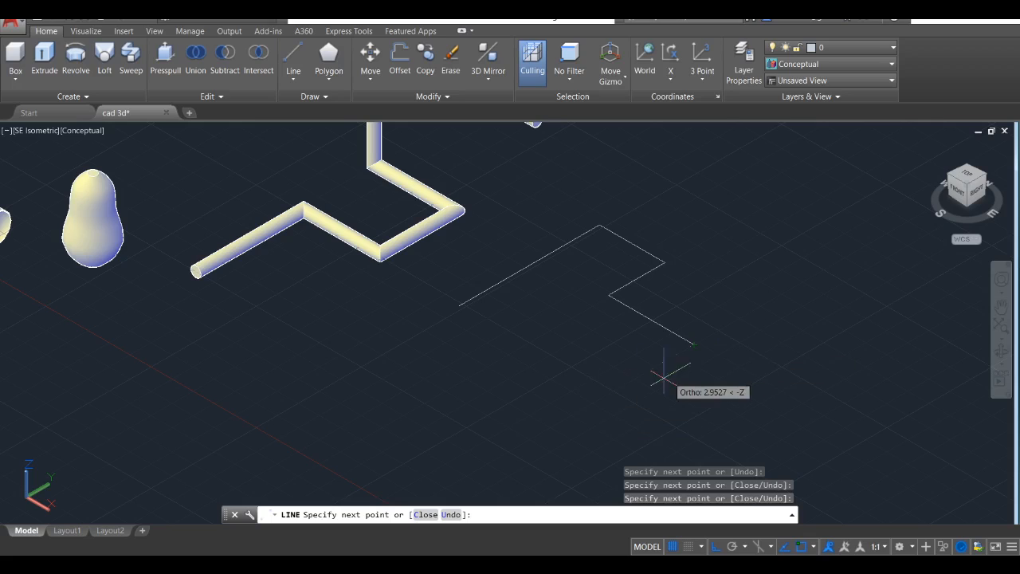
pyautogui.click(571, 414)
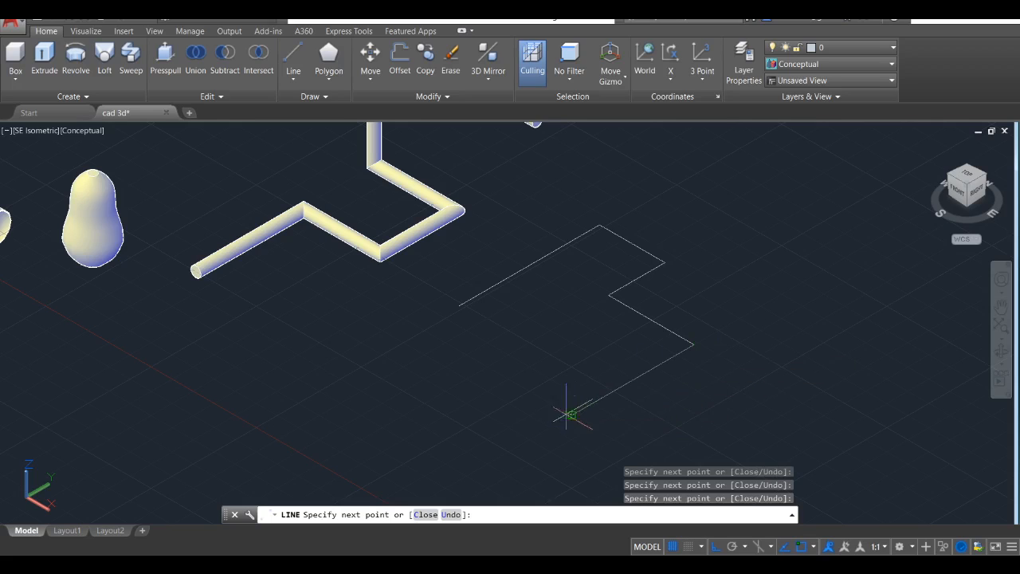
pyautogui.click(459, 305)
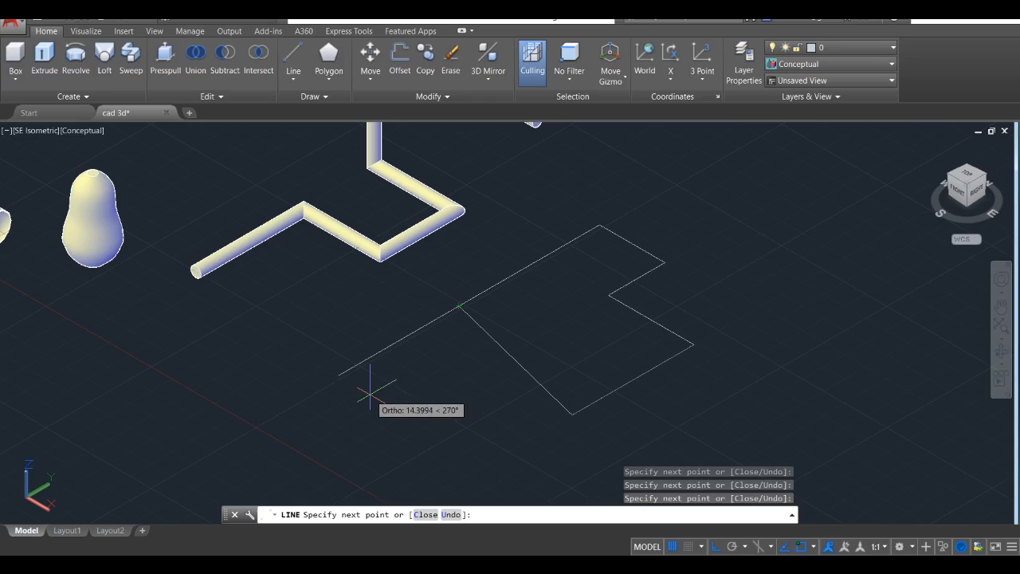
pyautogui.click(458, 305)
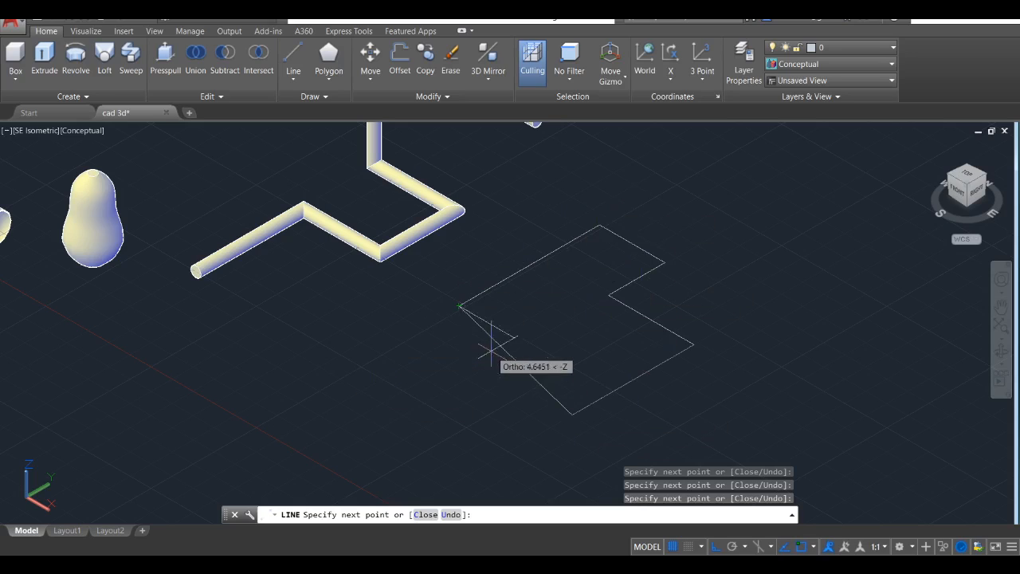
pyautogui.press('Escape')
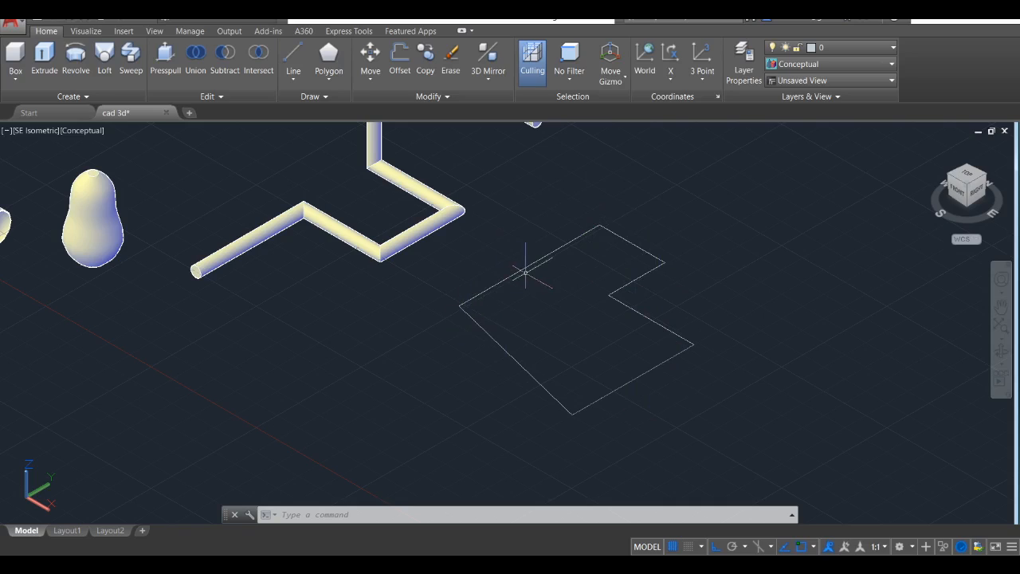
pyautogui.click(372, 133)
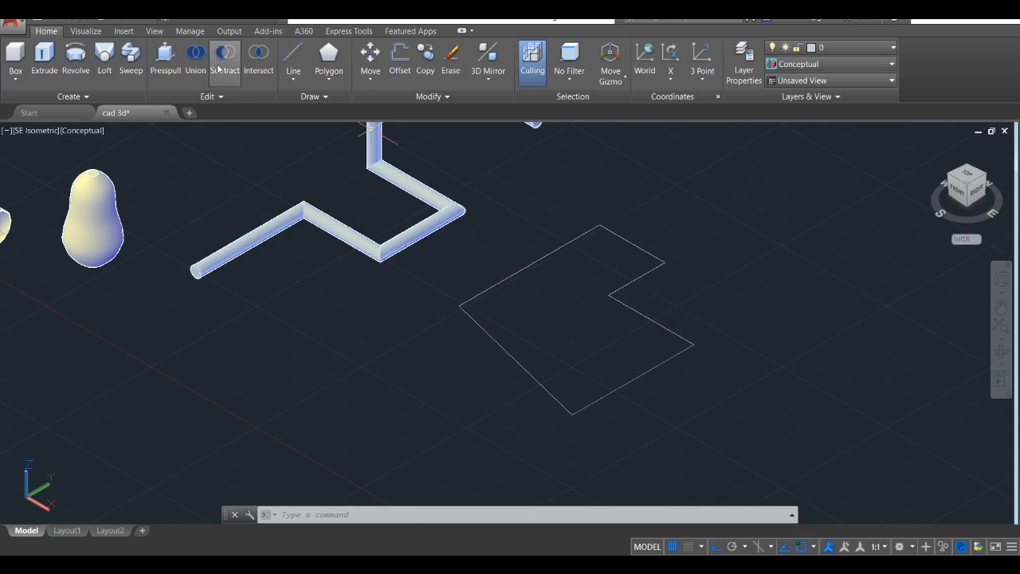
pyautogui.click(167, 57)
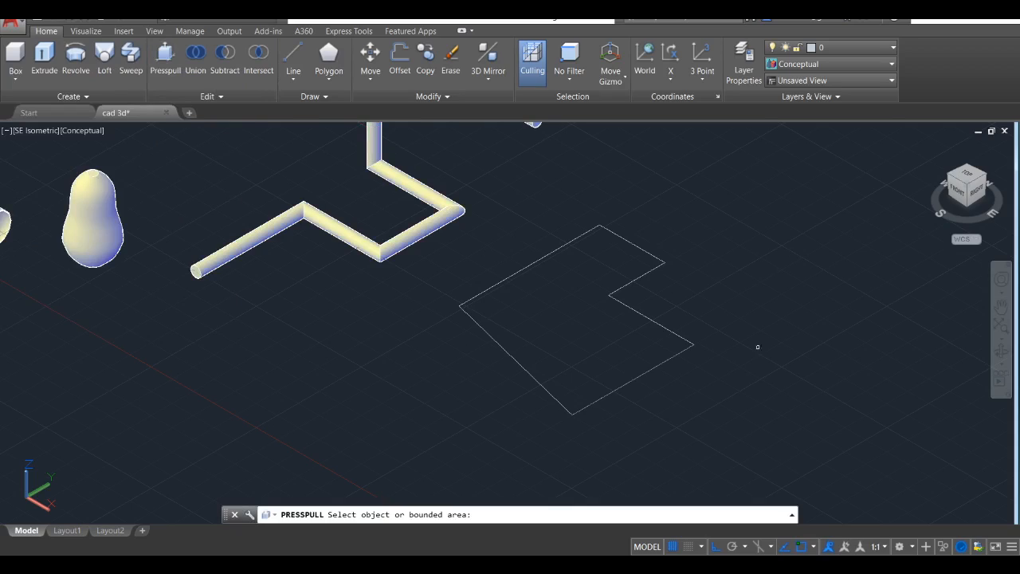
pyautogui.click(712, 266)
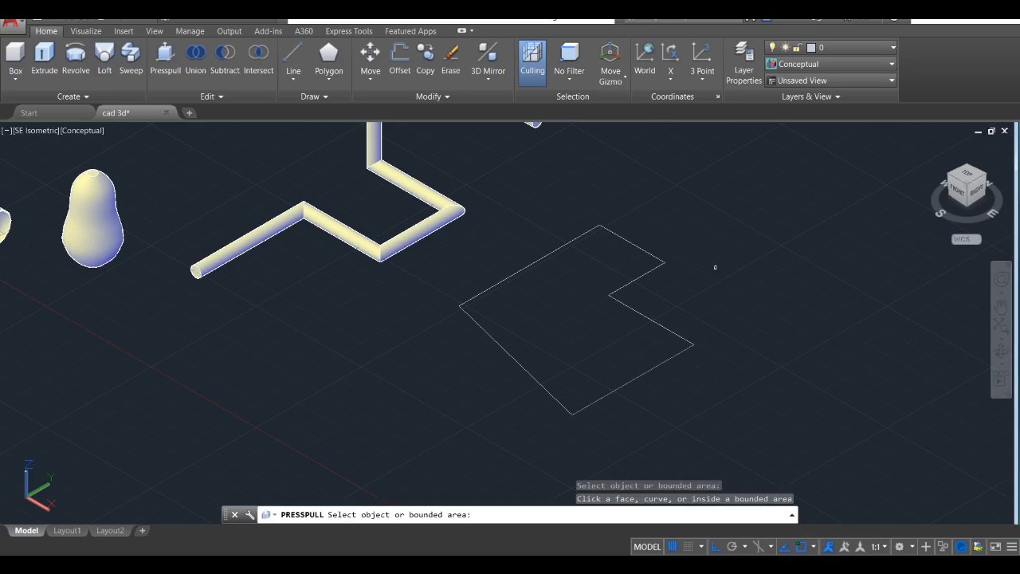
pyautogui.click(590, 317)
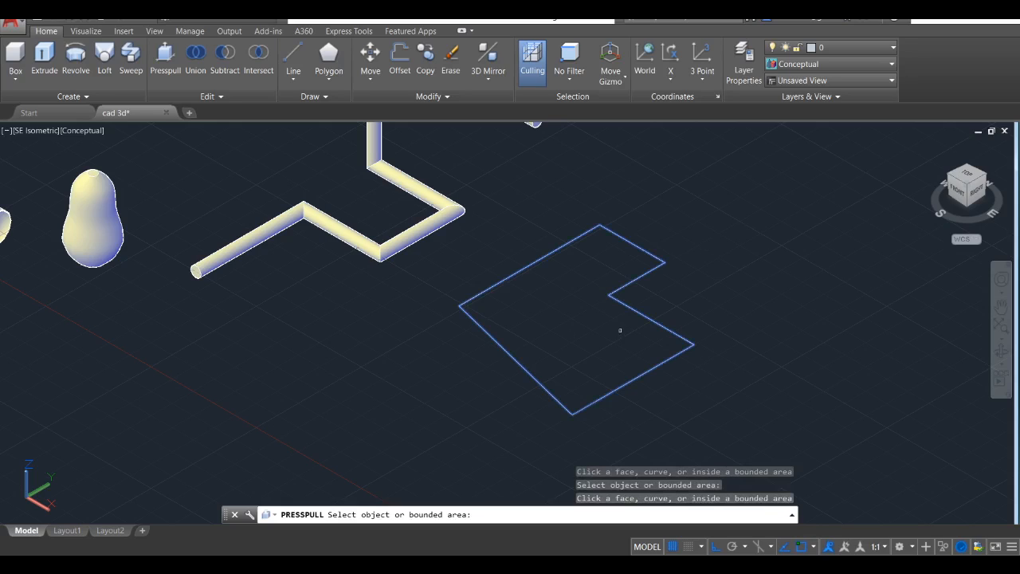
pyautogui.click(588, 331)
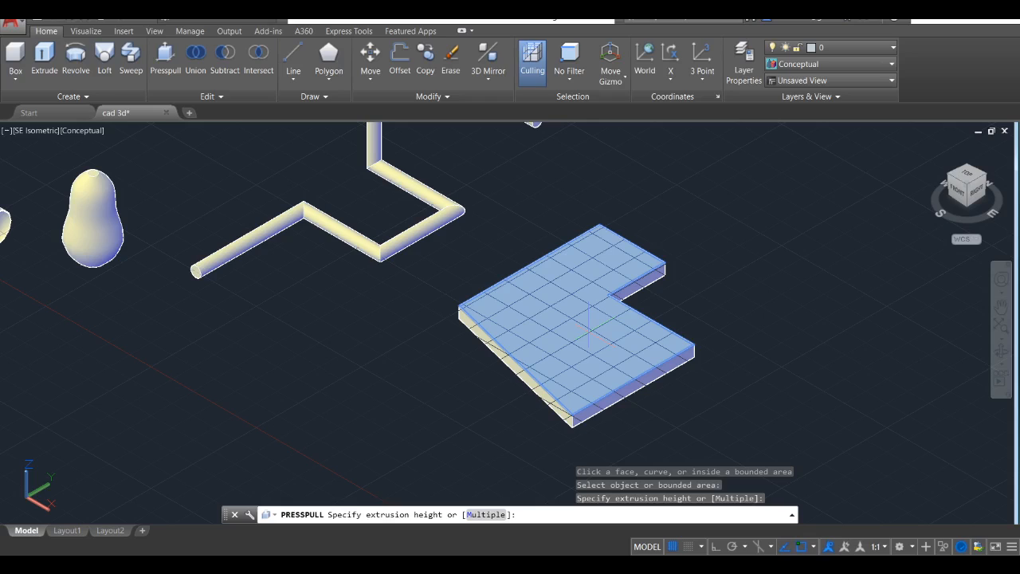
pyautogui.press('Escape')
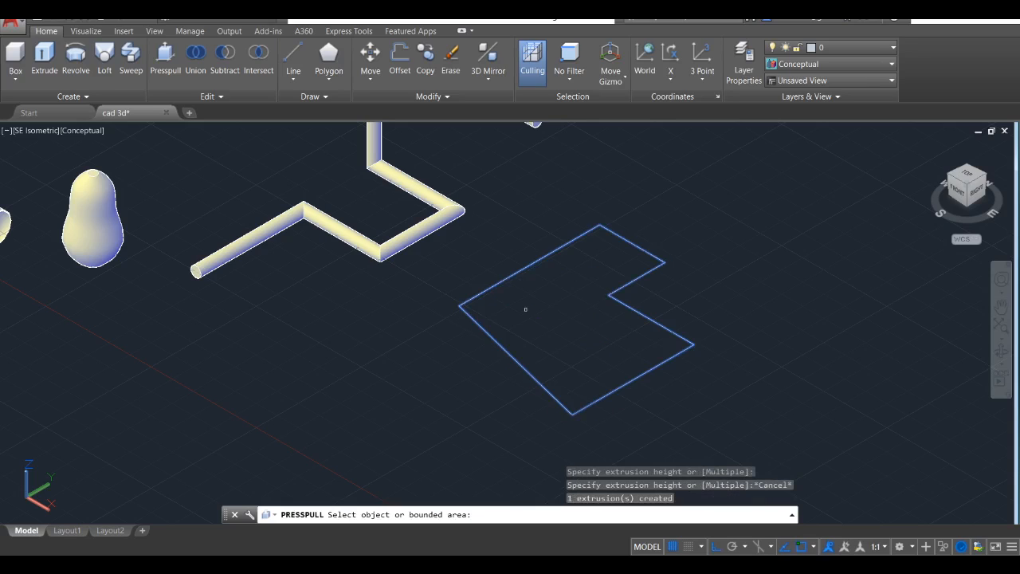
pyautogui.press('Return')
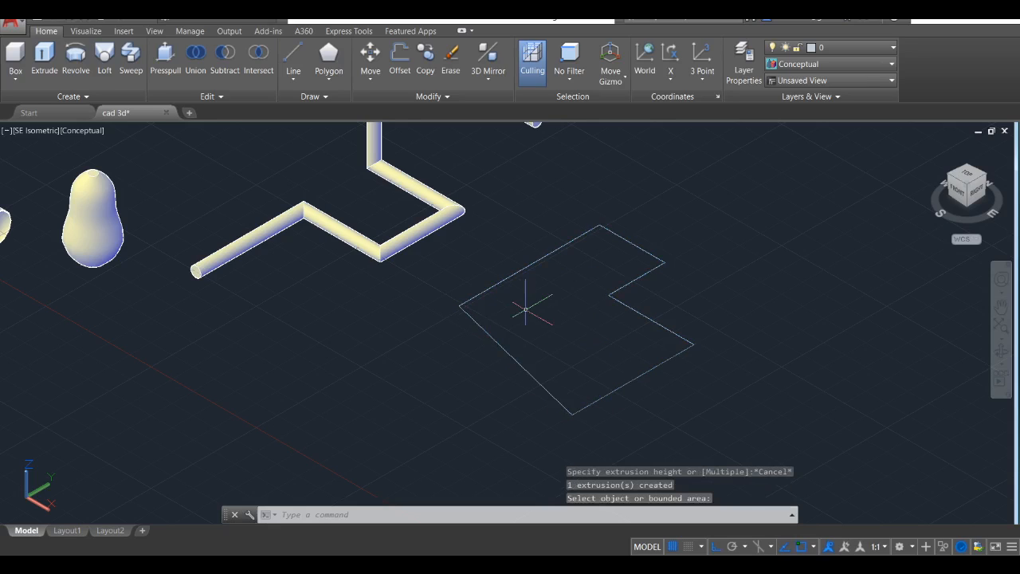
# Presspull the area inside the notched outline upward to a height of 2.
pyautogui.click(165, 54)
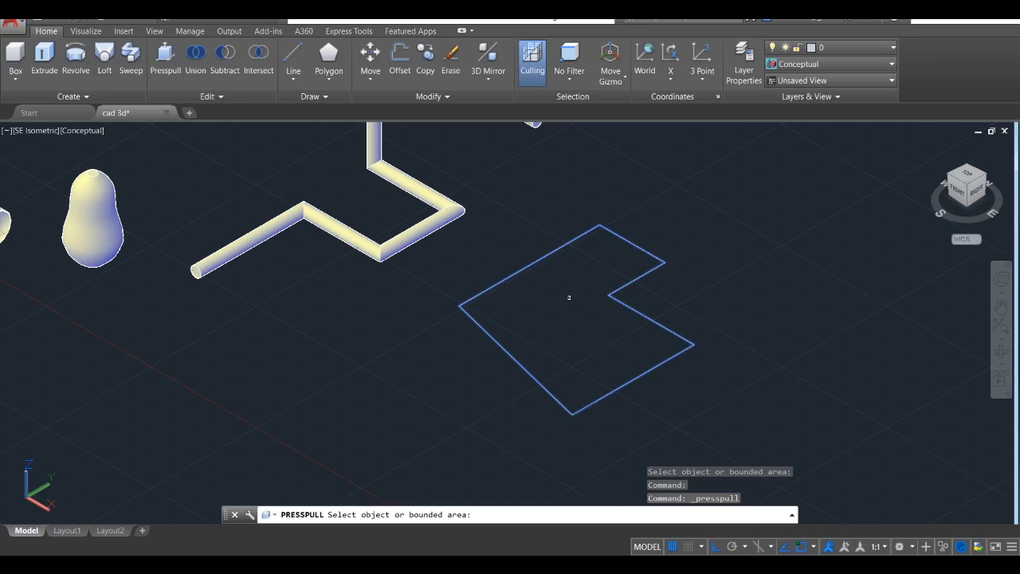
pyautogui.click(569, 297)
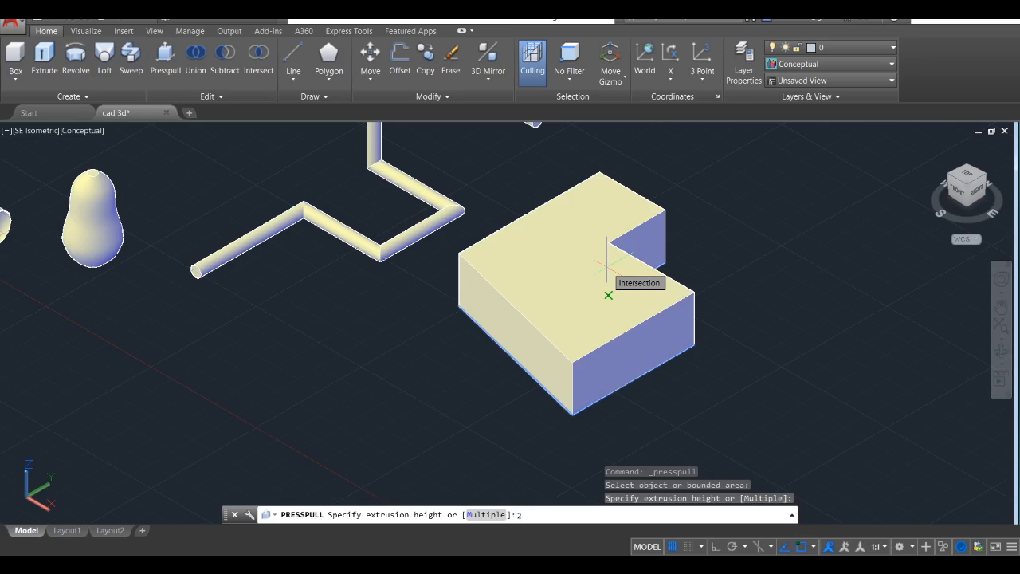
pyautogui.press('Return')
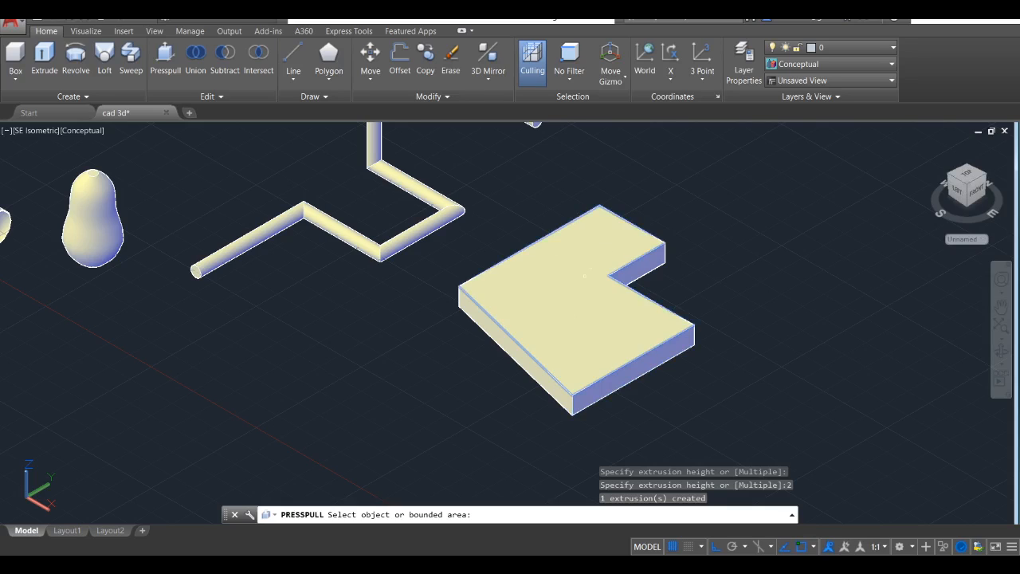
pyautogui.press('Return')
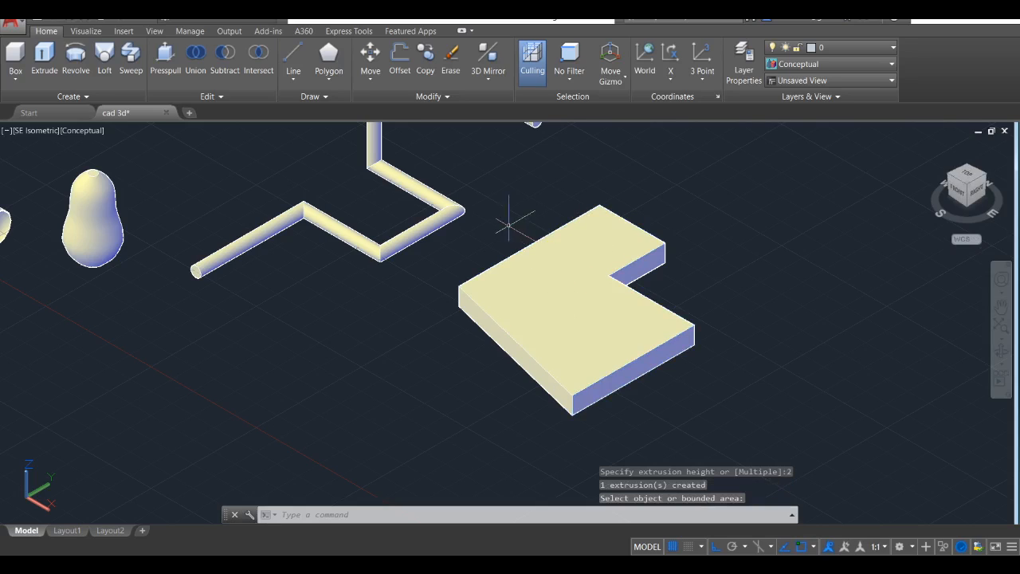
# Move the extruded notched solid along the green Y axis, clear of its source outline, and deselect it.
pyautogui.click(554, 283)
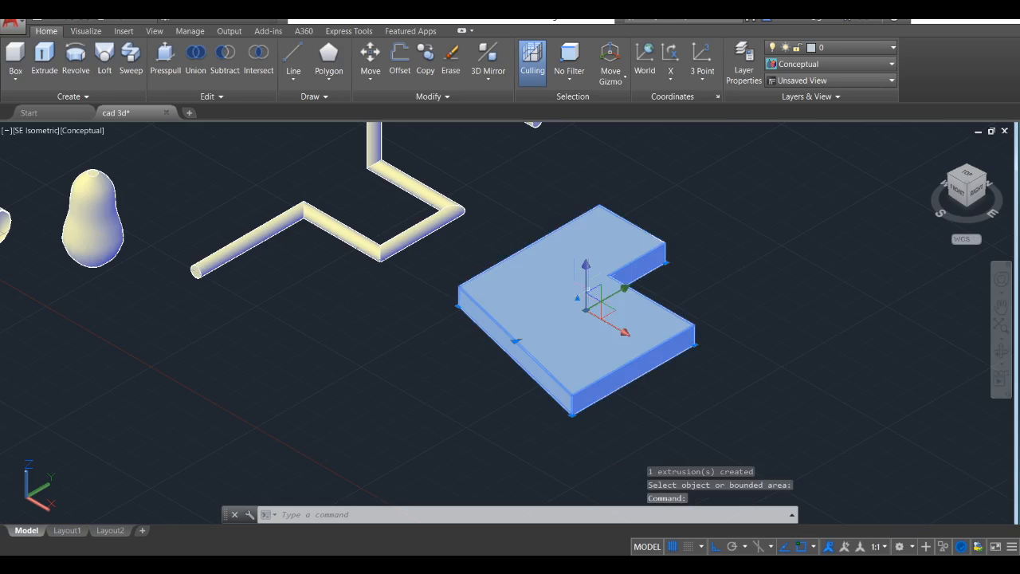
pyautogui.click(626, 288)
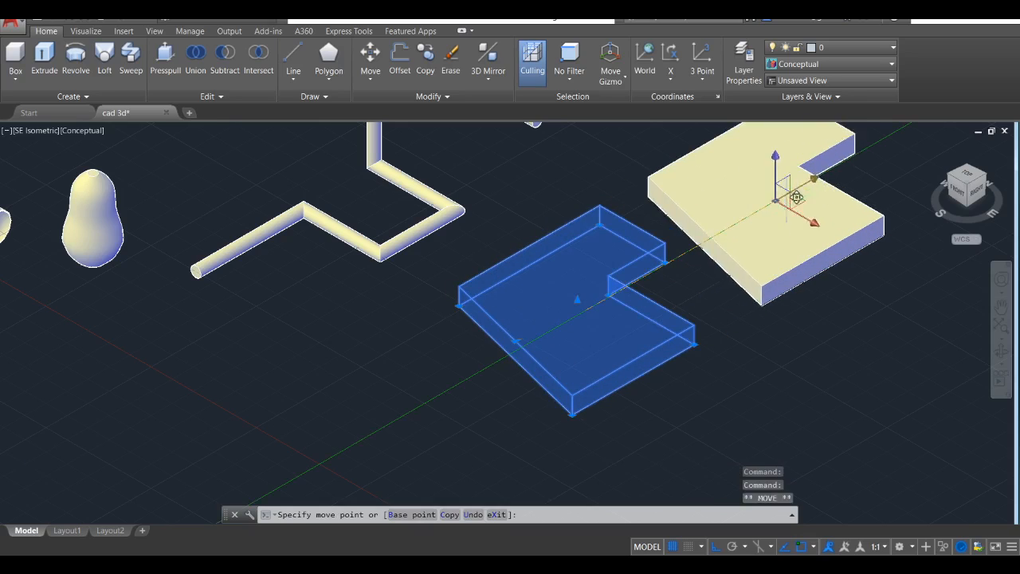
pyautogui.click(846, 166)
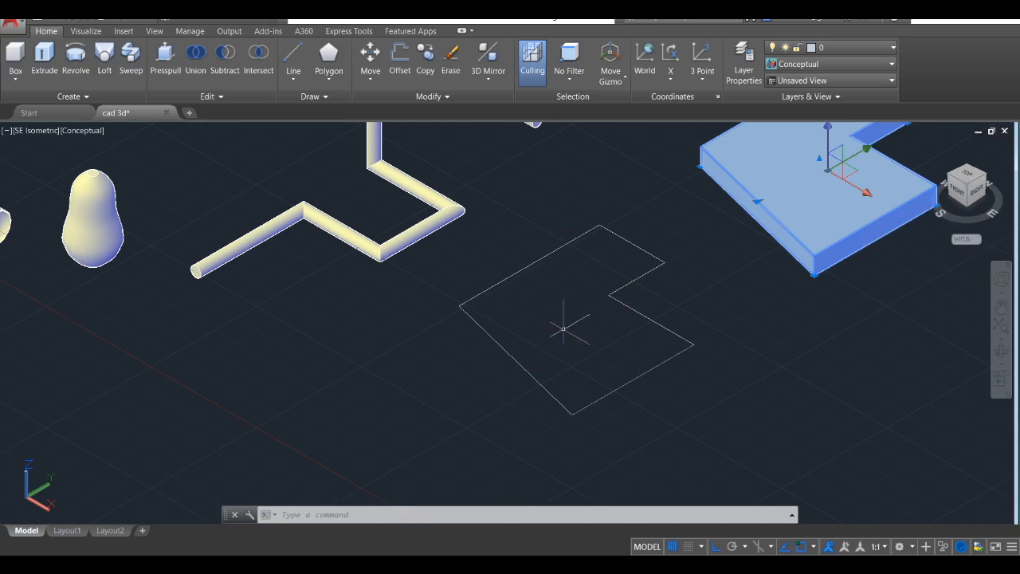
pyautogui.moveTo(805, 207); pyautogui.dragTo(549, 336, button='middle')
pyautogui.press('Escape')
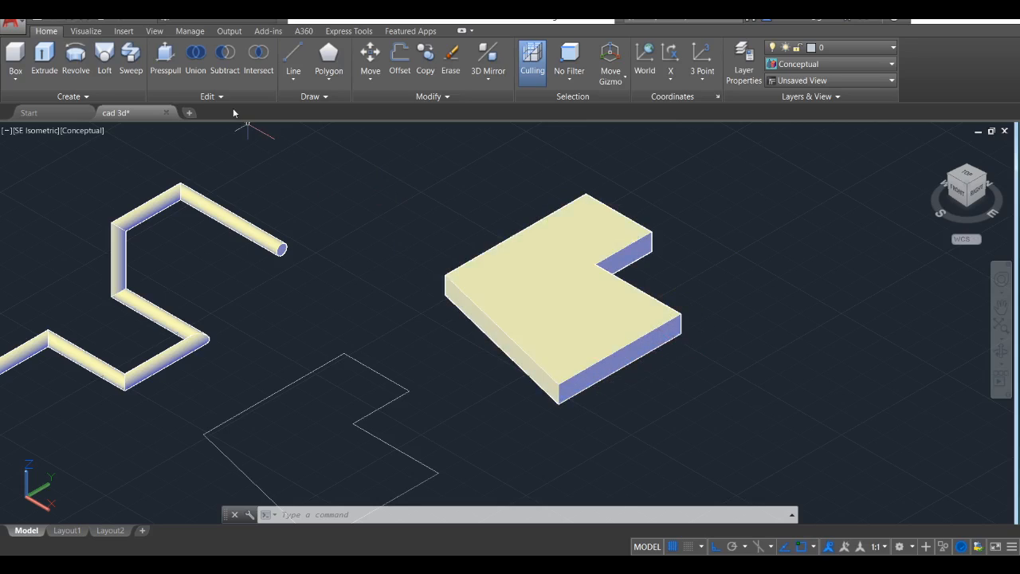
# Presspull the long front end face of the notched solid outward by 2.
pyautogui.click(166, 57)
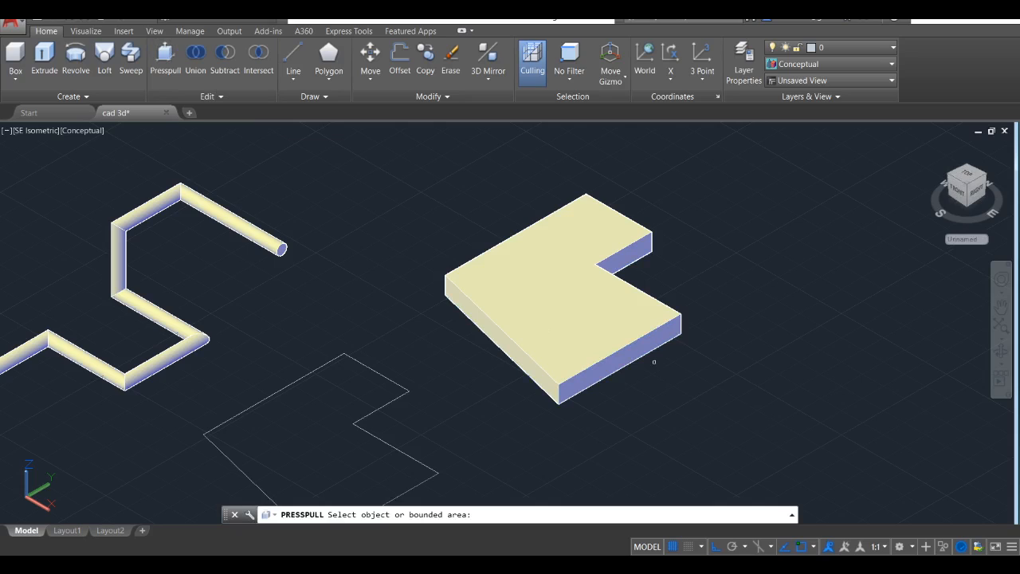
pyautogui.scroll(3, 655, 362)
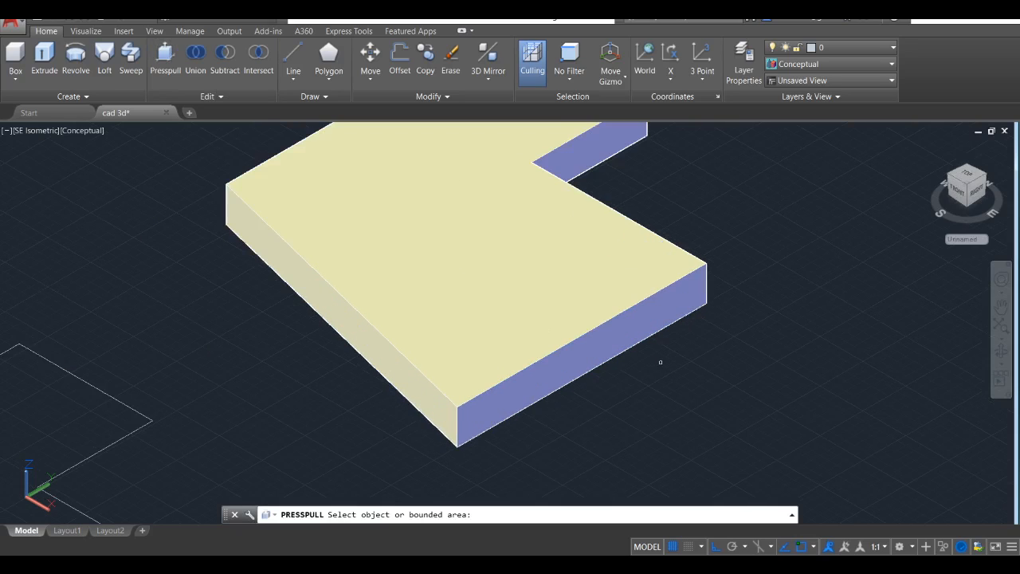
pyautogui.scroll(-2, 660, 363)
pyautogui.moveTo(660, 356); pyautogui.dragTo(493, 320, button='middle')
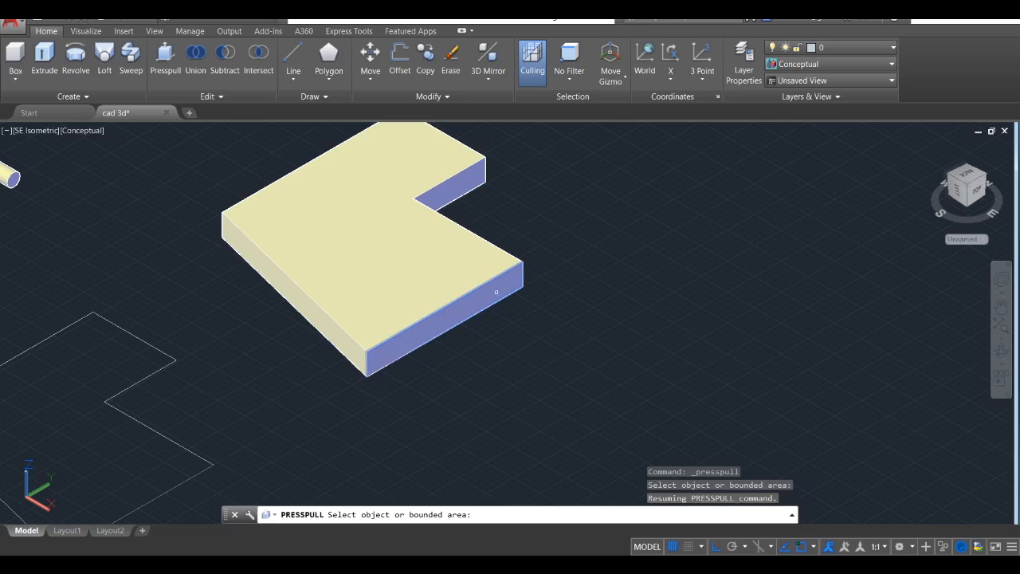
pyautogui.click(496, 292)
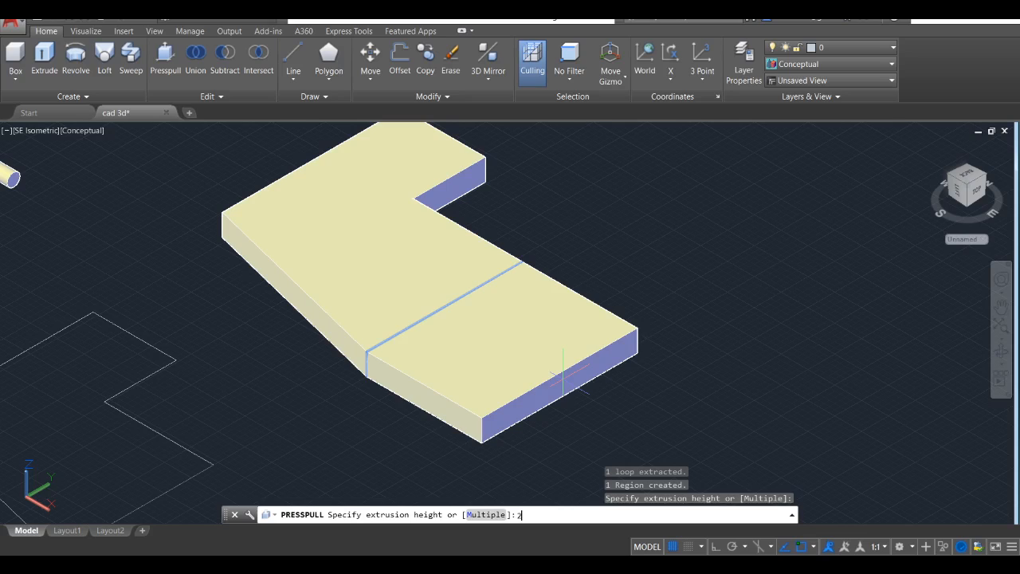
pyautogui.press('Return')
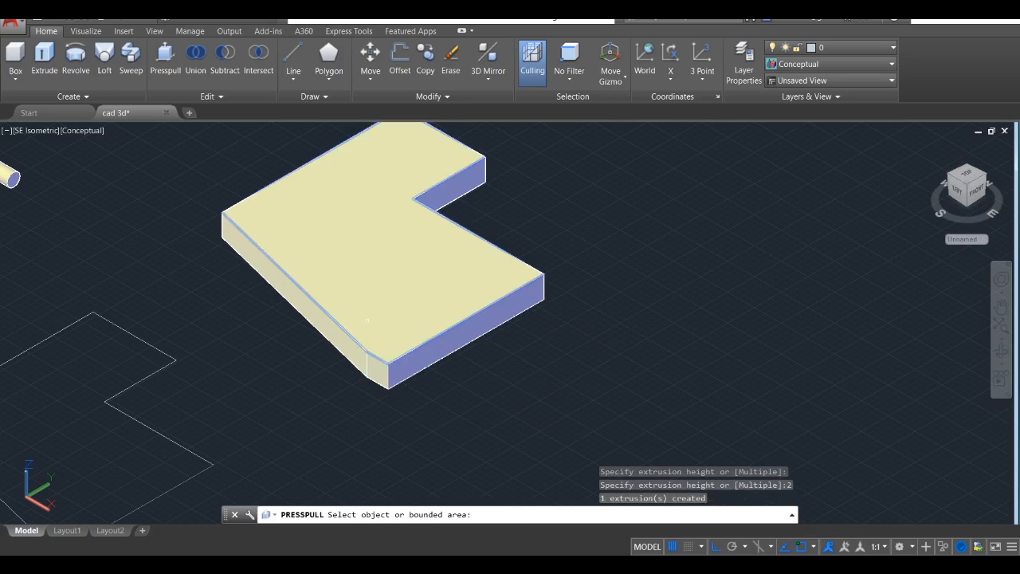
pyautogui.scroll(3, 384, 367)
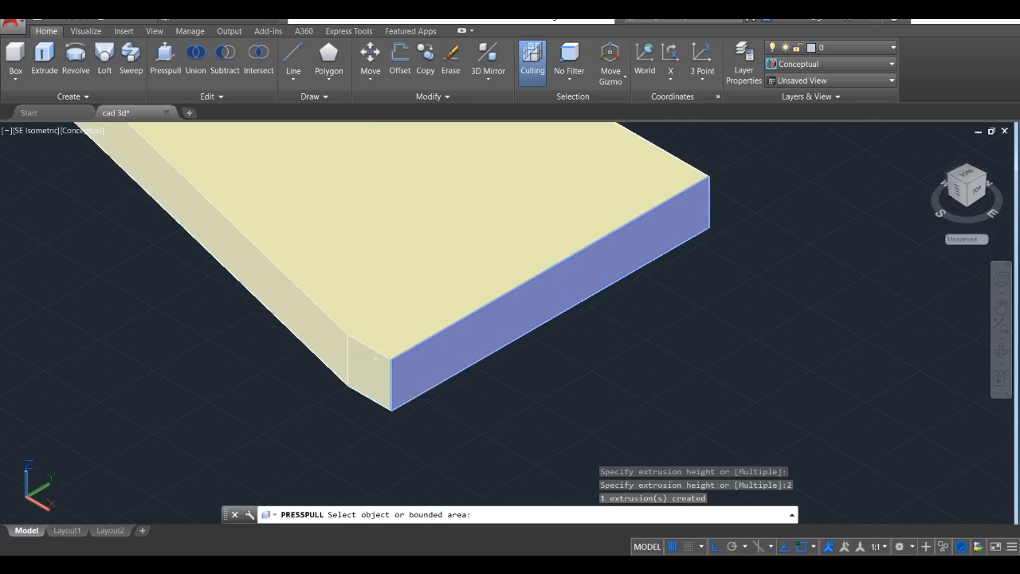
pyautogui.scroll(-5, 357, 369)
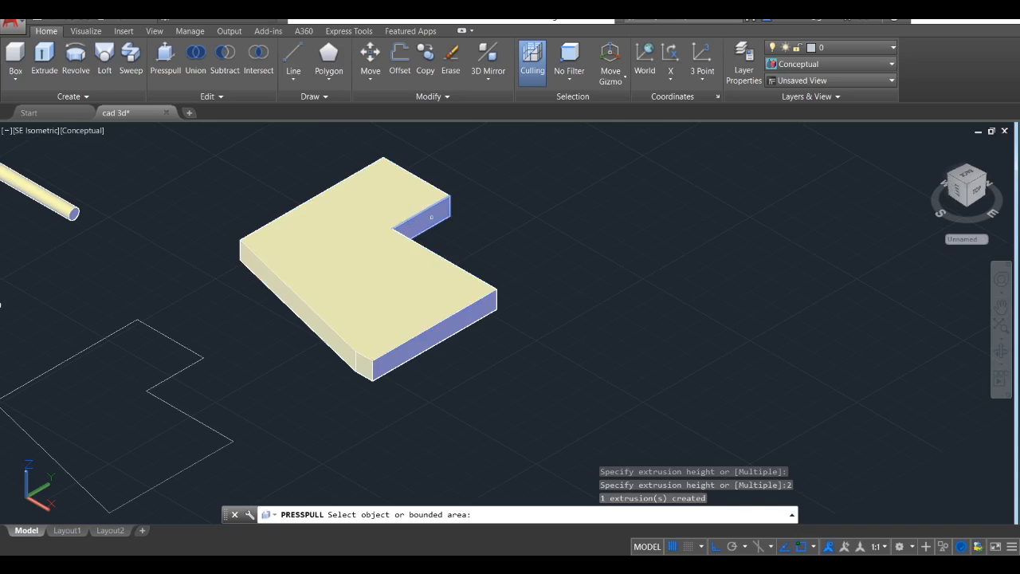
pyautogui.scroll(4, 431, 217)
pyautogui.moveTo(449, 253); pyautogui.dragTo(412, 315, button='middle')
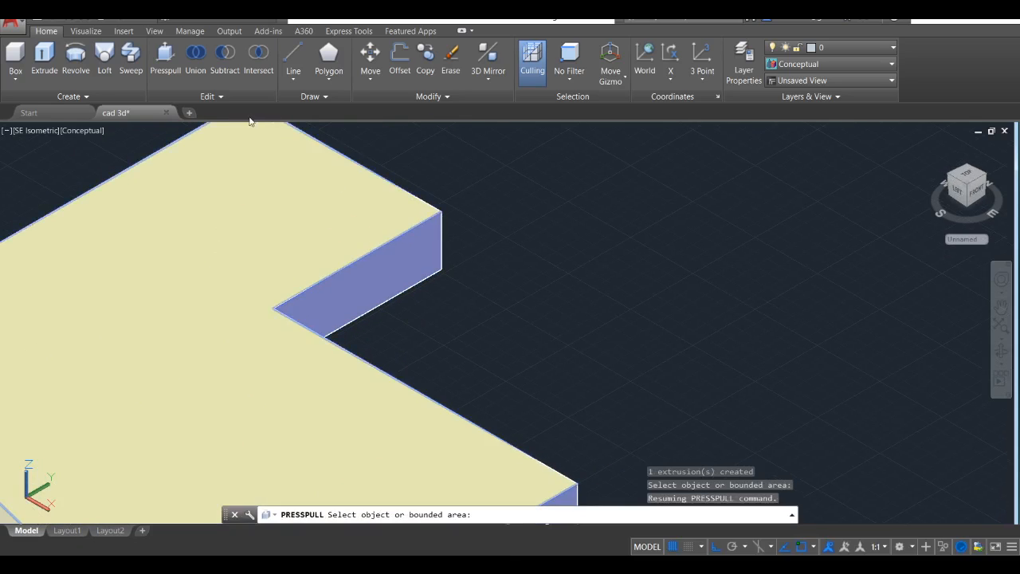
# Presspull the recessed notch face outward until it is flush with the solid's long front end face, filling the notch.
pyautogui.click(397, 262)
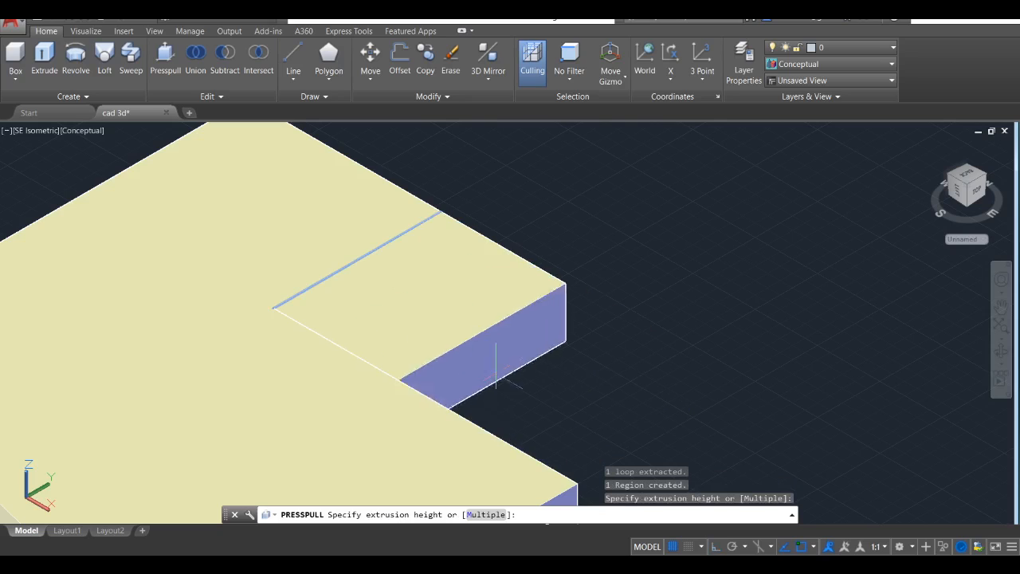
pyautogui.scroll(-6, 545, 413)
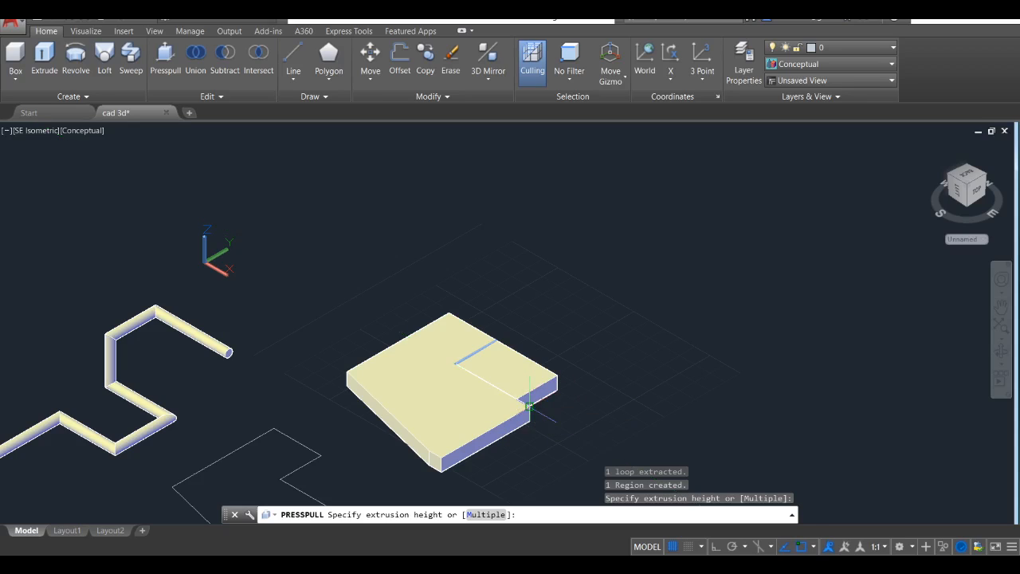
pyautogui.click(532, 402)
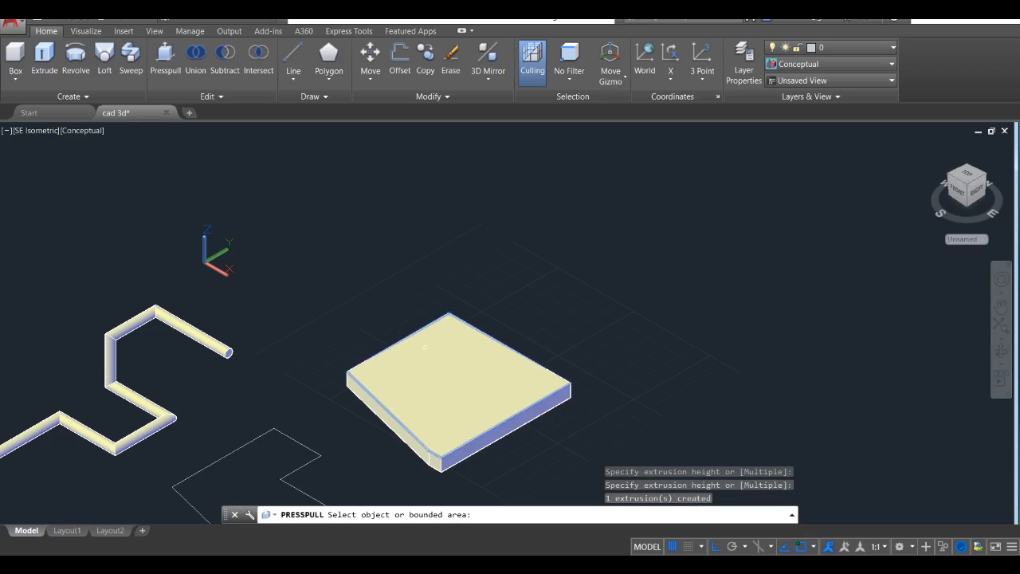
pyautogui.press('Return')
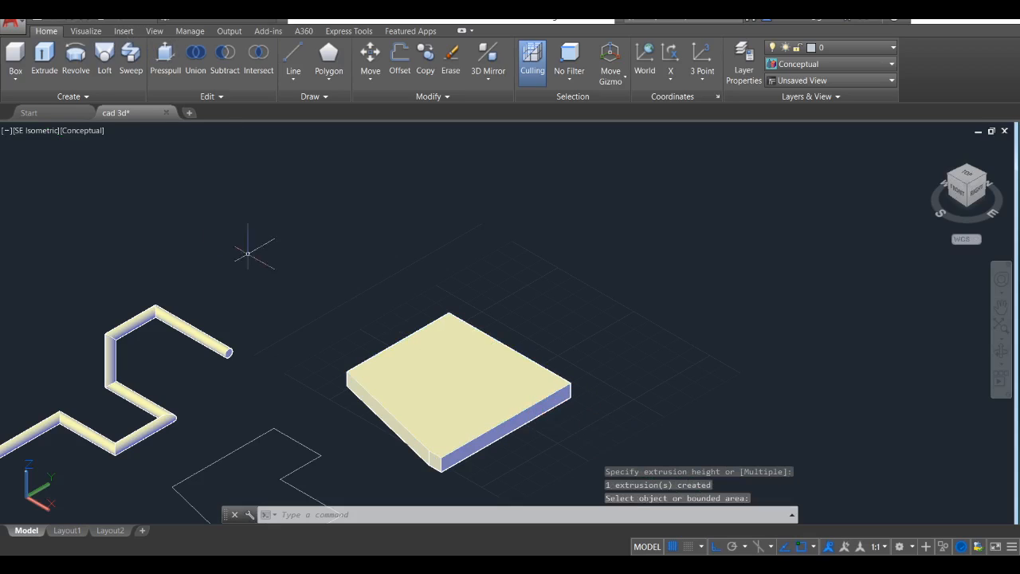
# Select the solid with the filled notch to examine whether it is a single body.
pyautogui.scroll(2, 519, 385)
pyautogui.scroll(3, 520, 385)
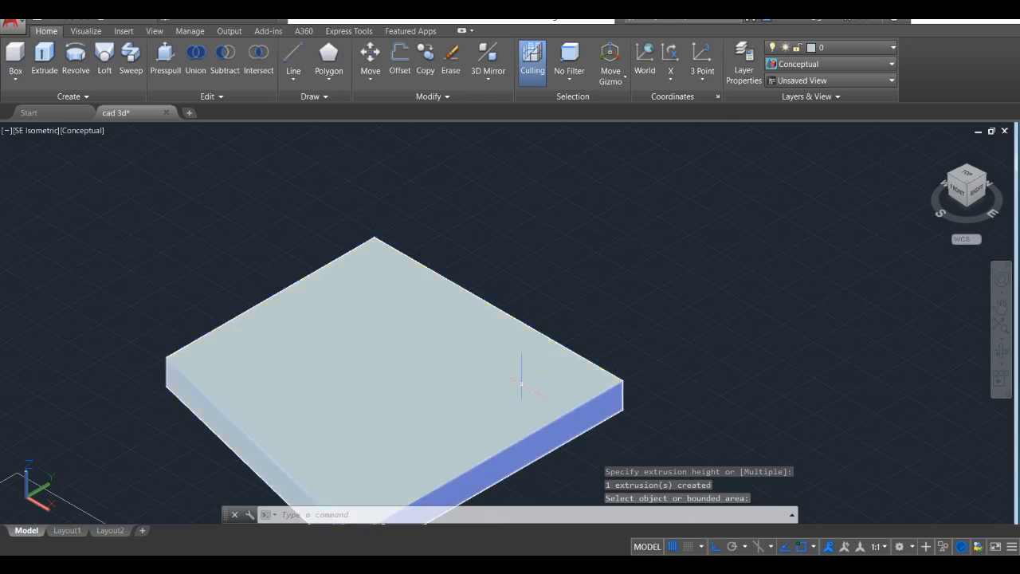
pyautogui.scroll(-4, 520, 385)
pyautogui.moveTo(521, 385); pyautogui.dragTo(520, 333, button='middle')
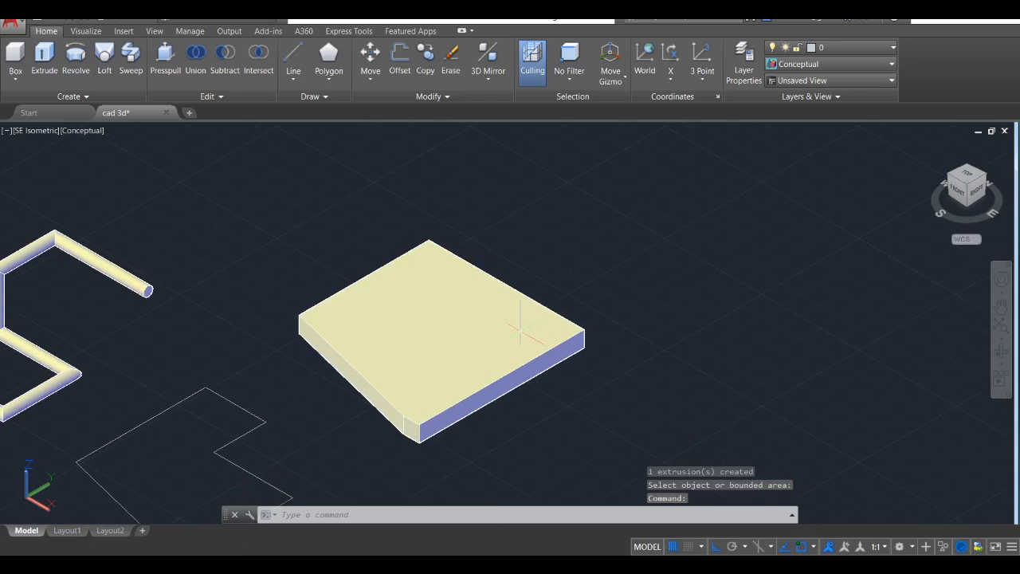
pyautogui.click(478, 390)
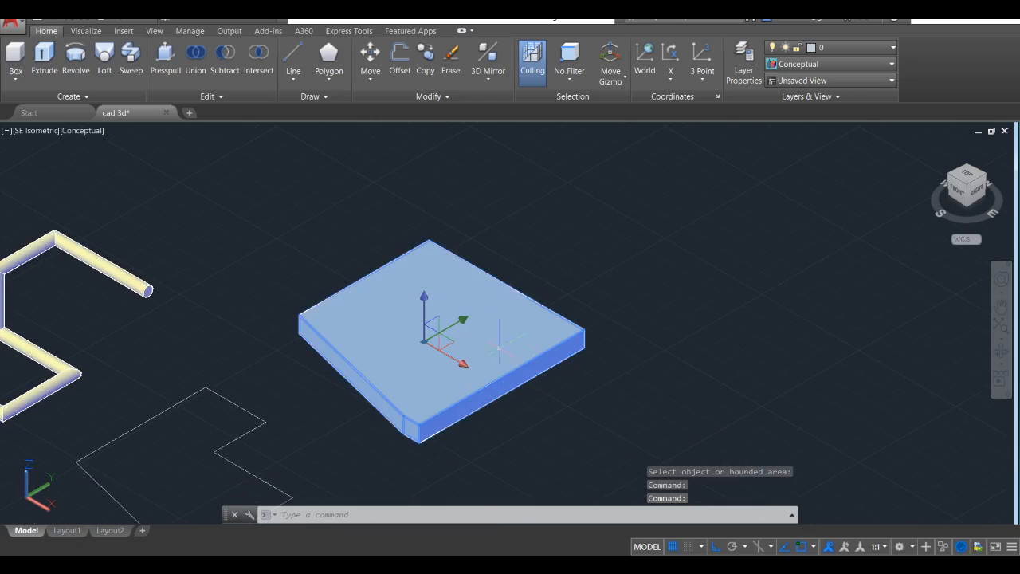
pyautogui.moveTo(458, 405)
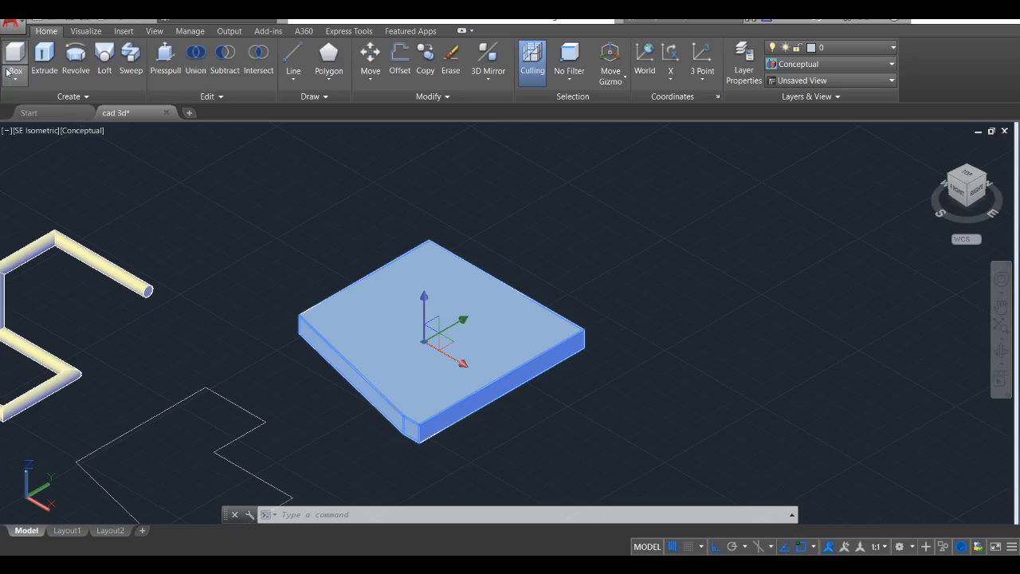
# Move the cylinder from its lower rim edge point to the midpoint of the flat box's bottom end edge, overlapping the box.
pyautogui.scroll(-4, 227, 205)
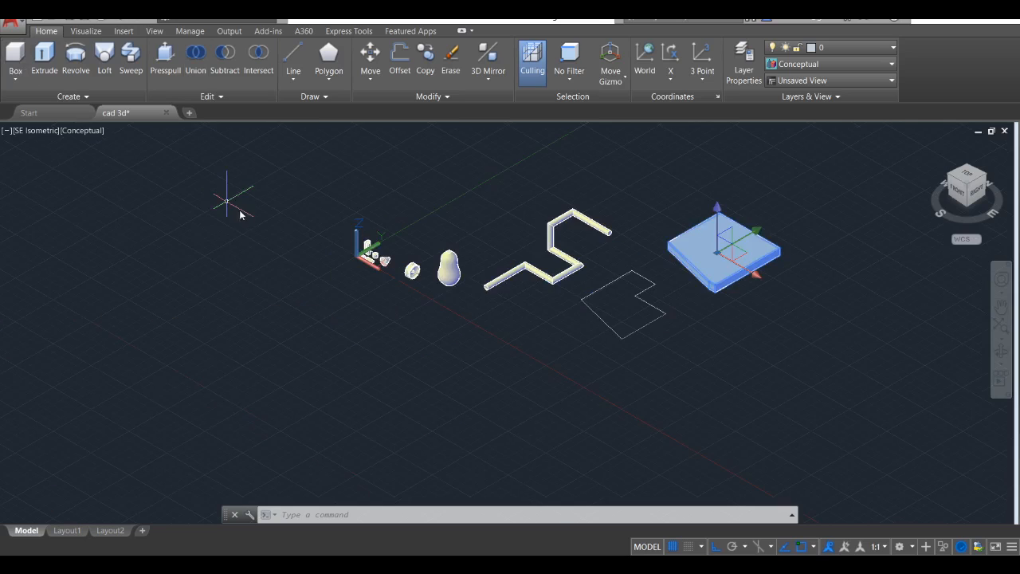
pyautogui.scroll(3, 401, 251)
pyautogui.scroll(3, 460, 267)
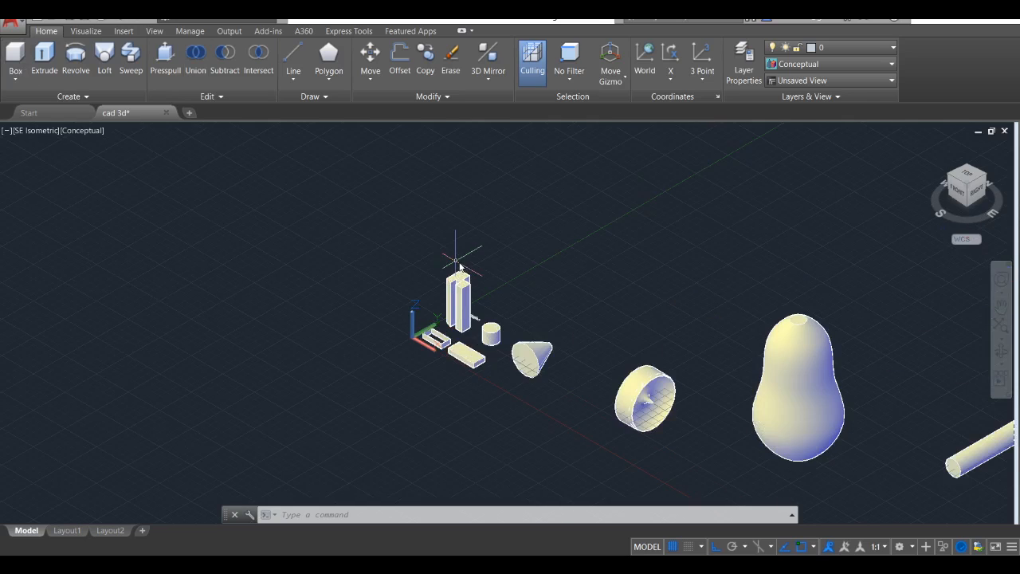
pyautogui.scroll(-3, 460, 267)
pyautogui.scroll(3, 460, 262)
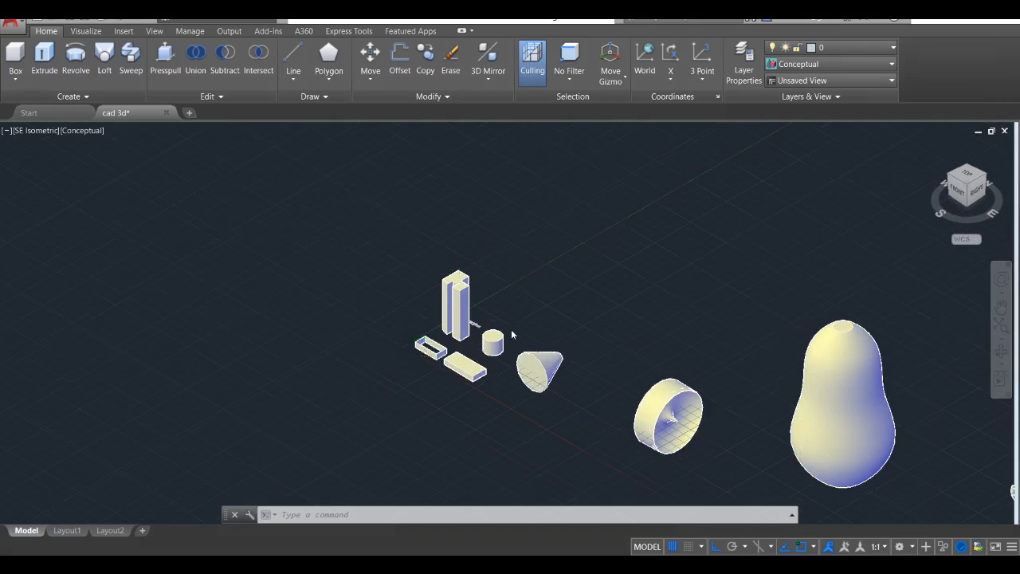
pyautogui.scroll(3, 512, 334)
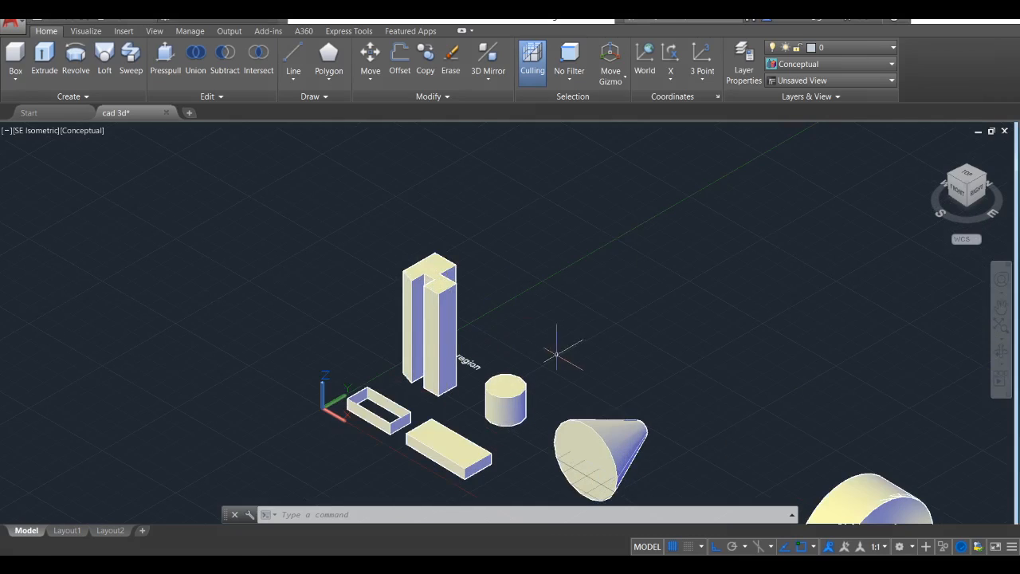
pyautogui.moveTo(560, 345); pyautogui.dragTo(430, 275, button='middle')
pyautogui.scroll(2, 351, 335)
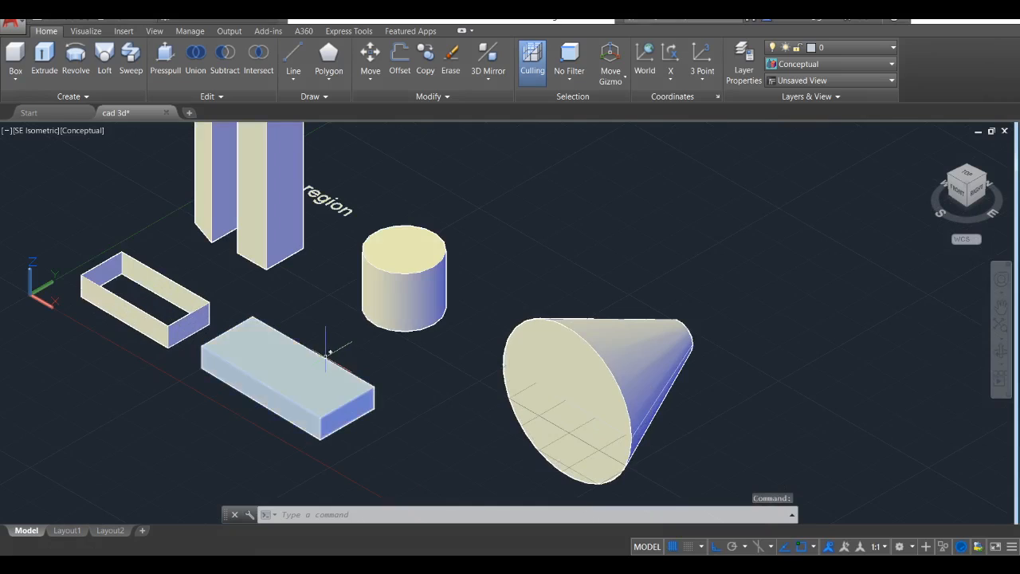
pyautogui.scroll(2, 374, 351)
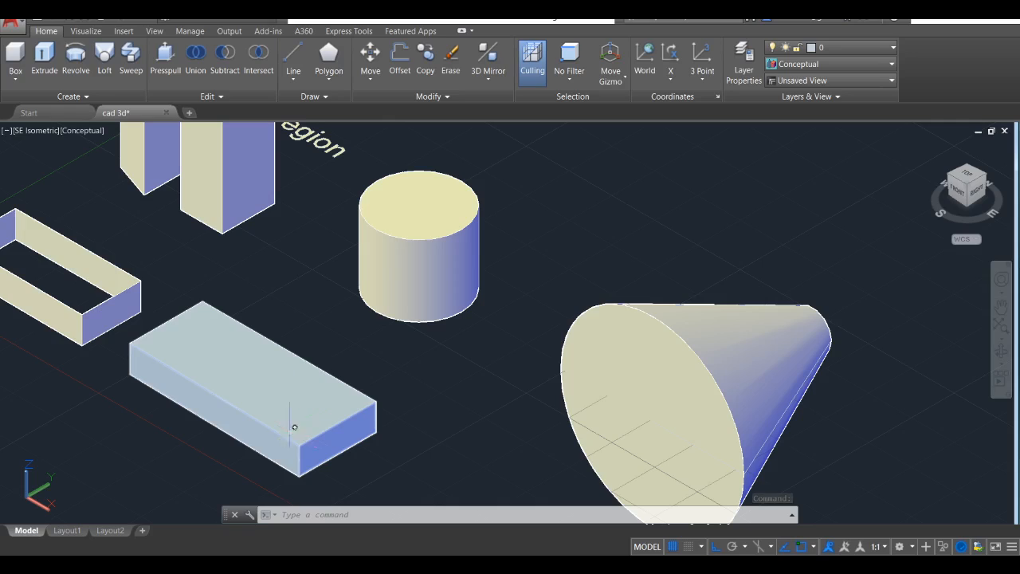
pyautogui.click(425, 225)
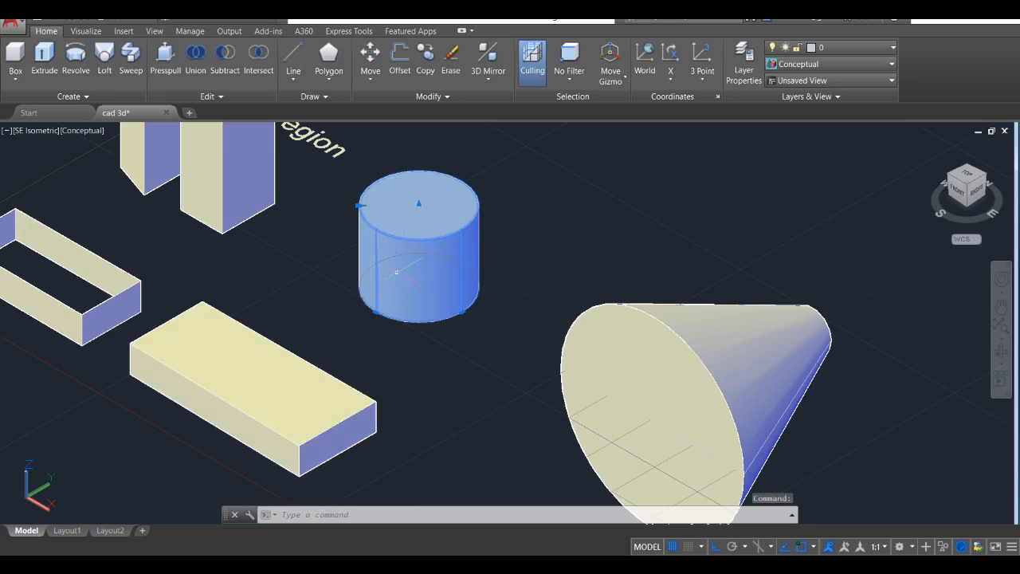
pyautogui.click(376, 312)
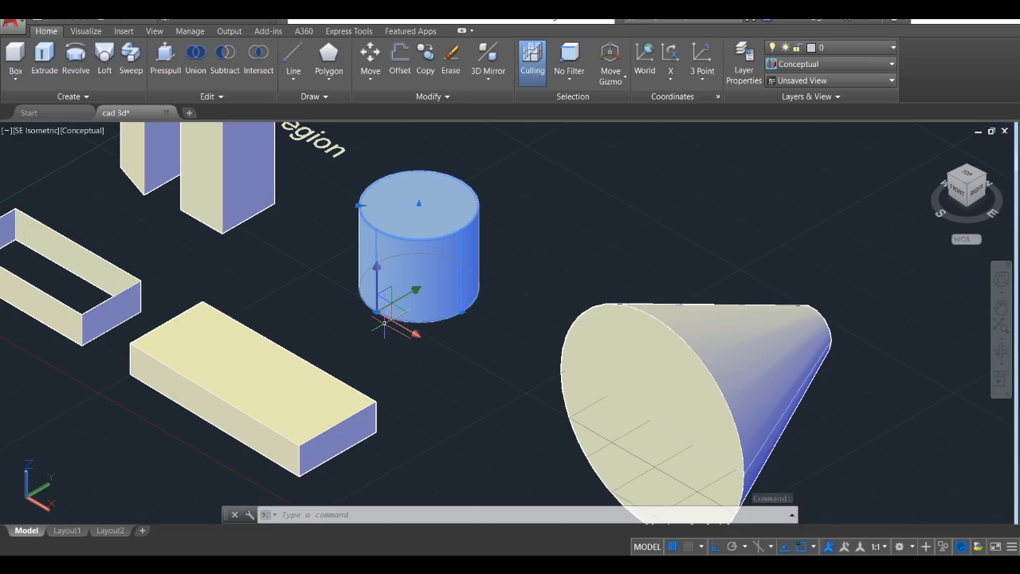
pyautogui.write('m')
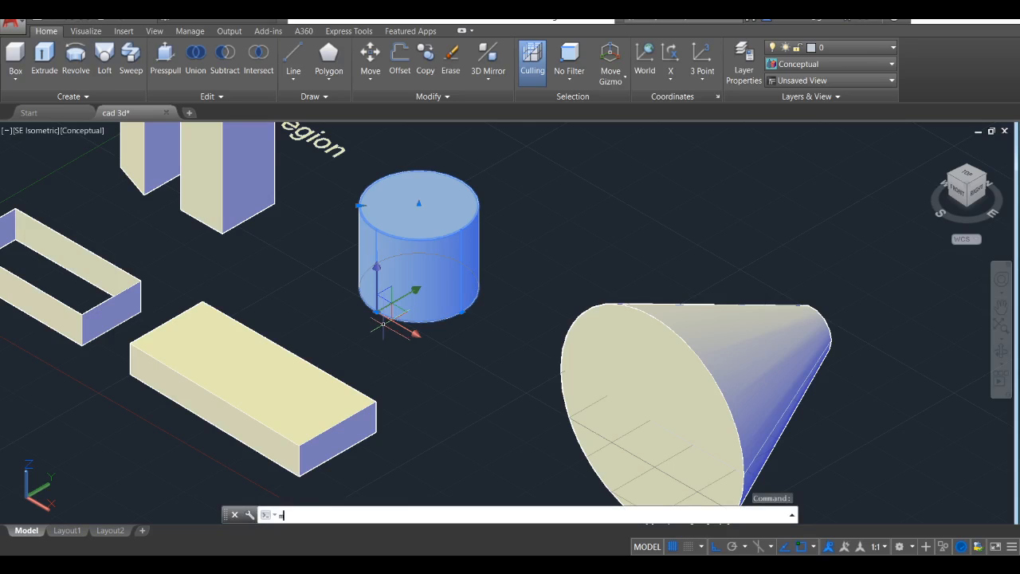
pyautogui.press('Return')
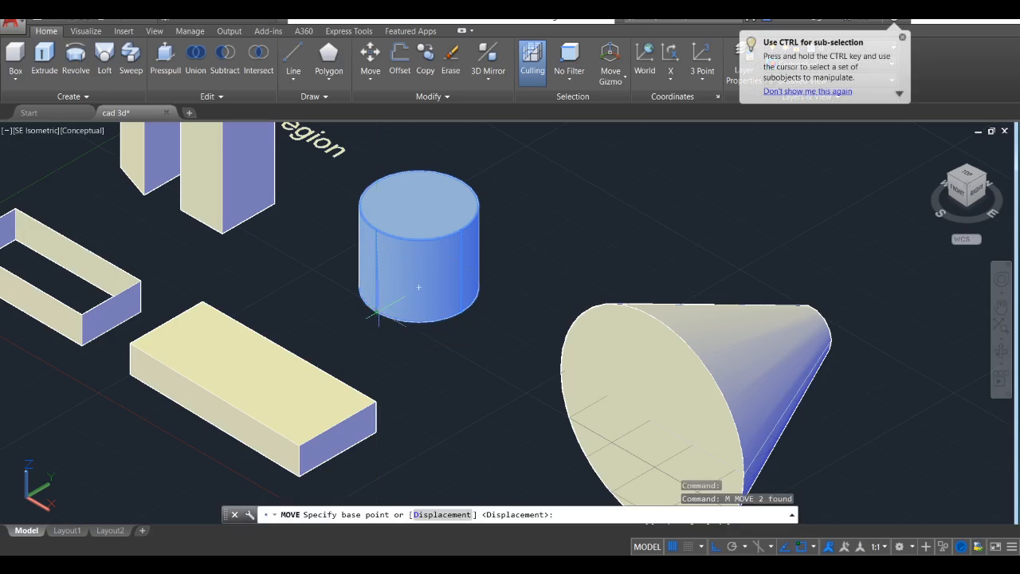
pyautogui.click(376, 310)
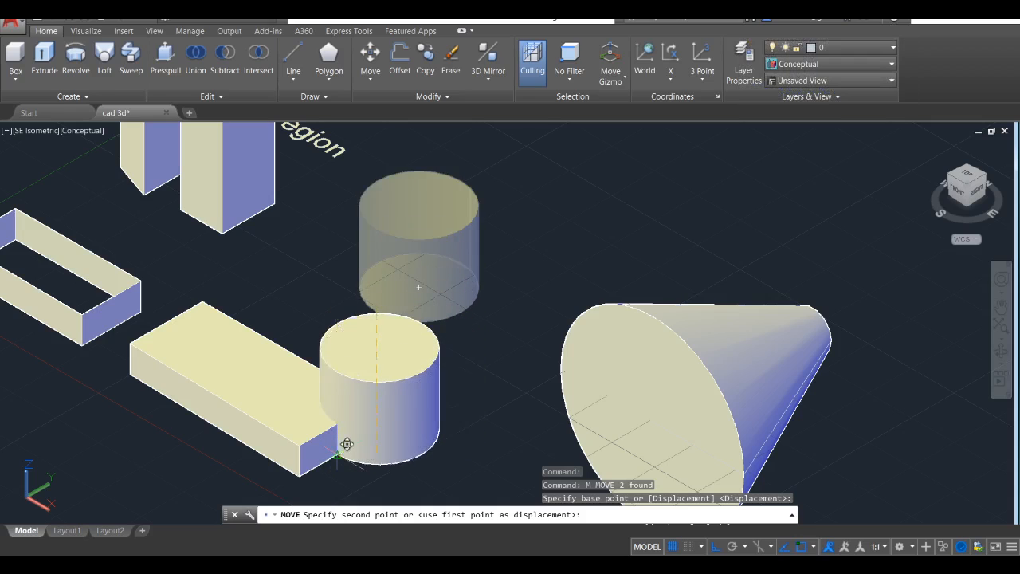
pyautogui.click(341, 449)
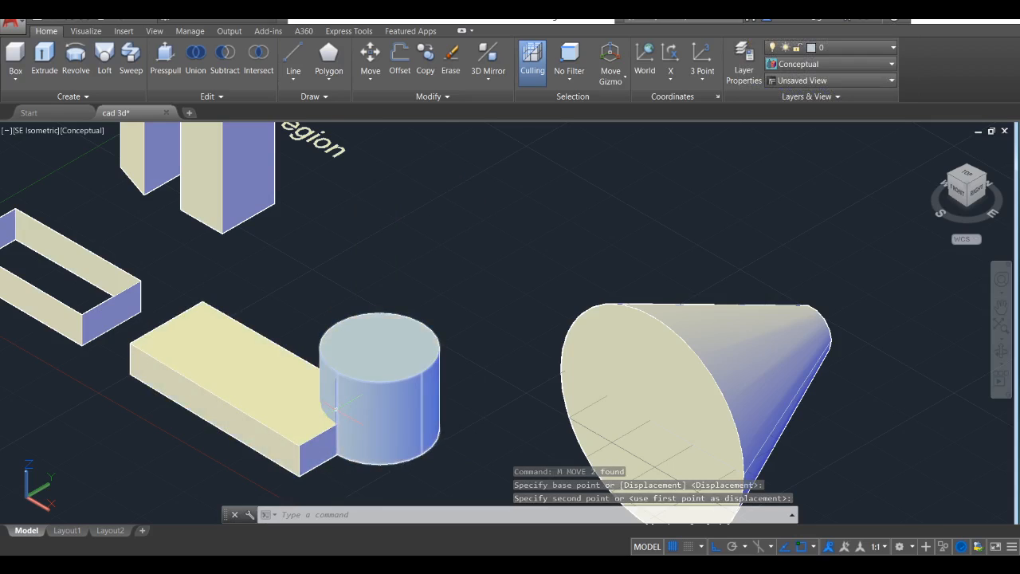
# Examine the overlap of the box and cylinder in the 2D Wireframe visual style, and return to Conceptual.
pyautogui.scroll(2, 319, 407)
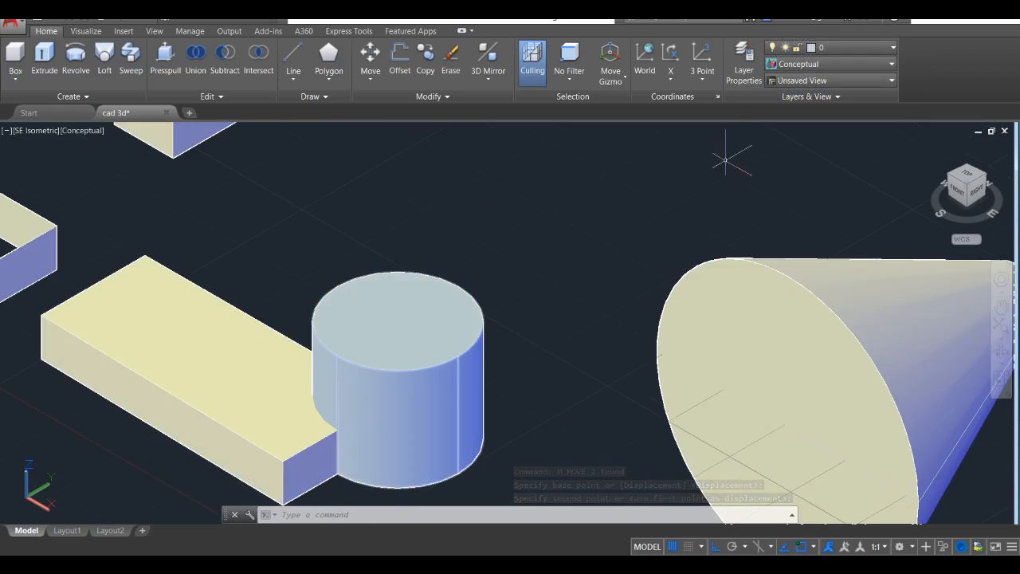
pyautogui.click(808, 65)
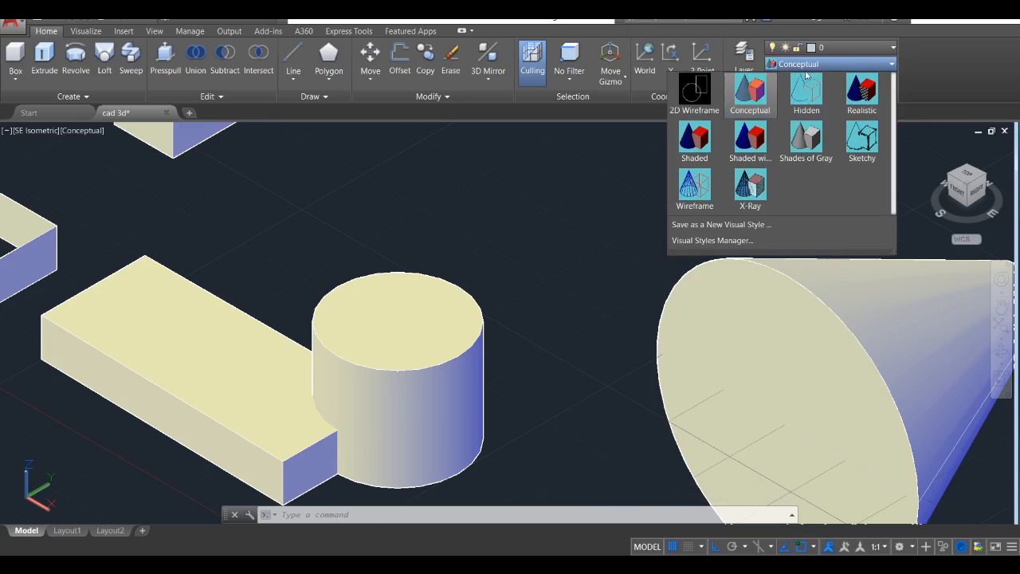
pyautogui.click(695, 102)
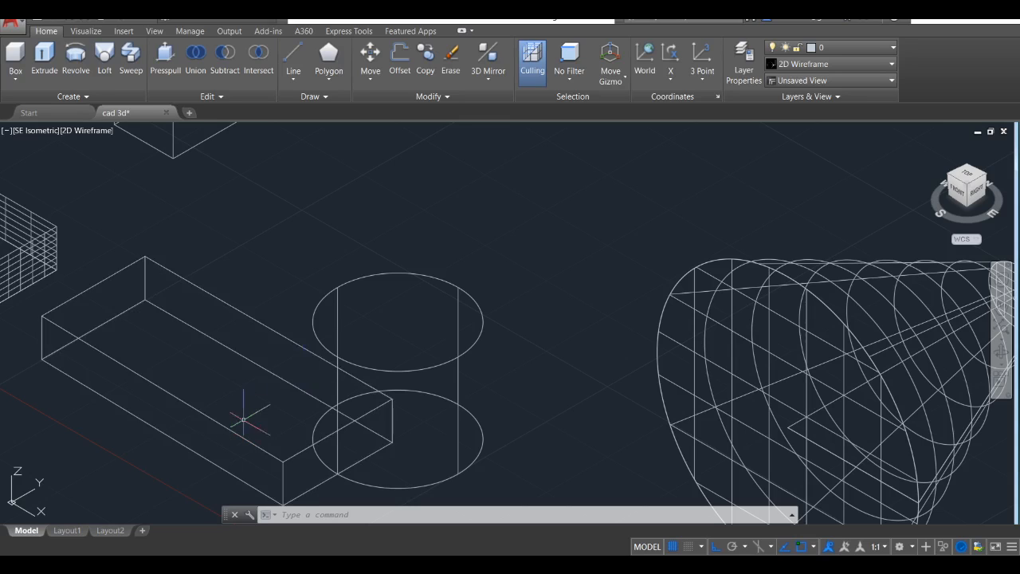
pyautogui.click(787, 64)
pyautogui.click(753, 104)
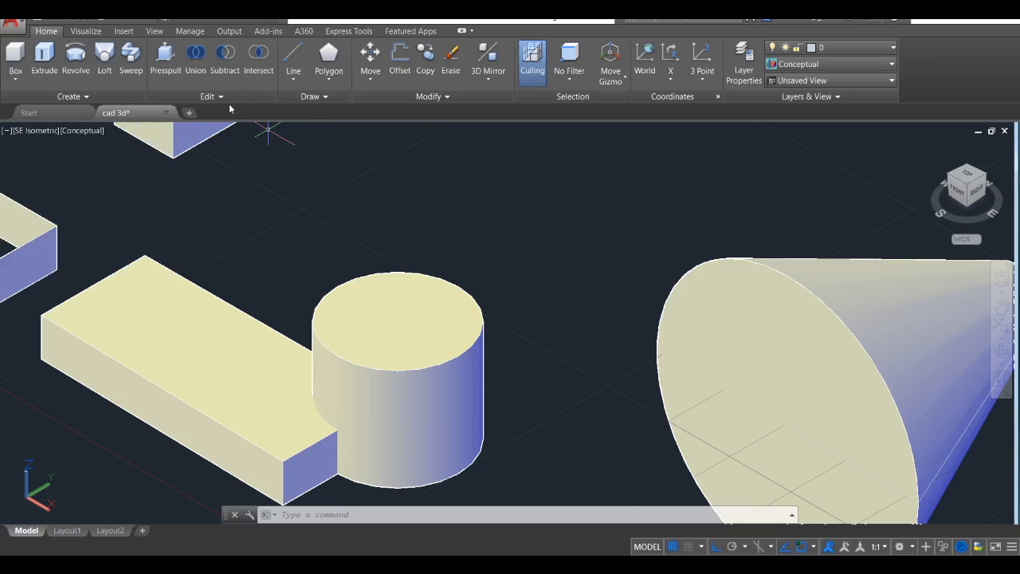
# Union the flat box and the overlapping cylinder into one solid, and select it to check the result.
pyautogui.click(196, 54)
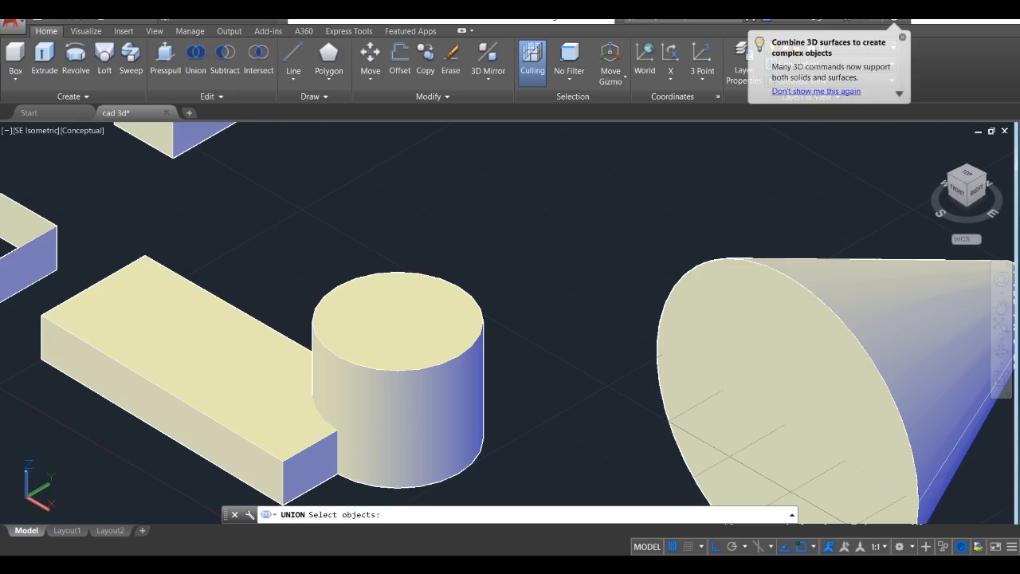
pyautogui.click(253, 393)
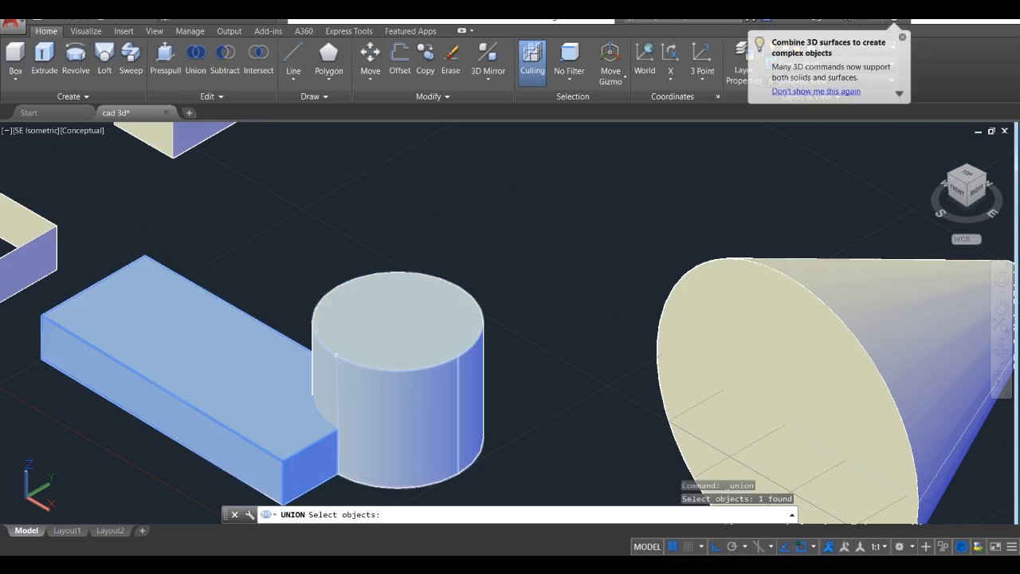
pyautogui.click(322, 361)
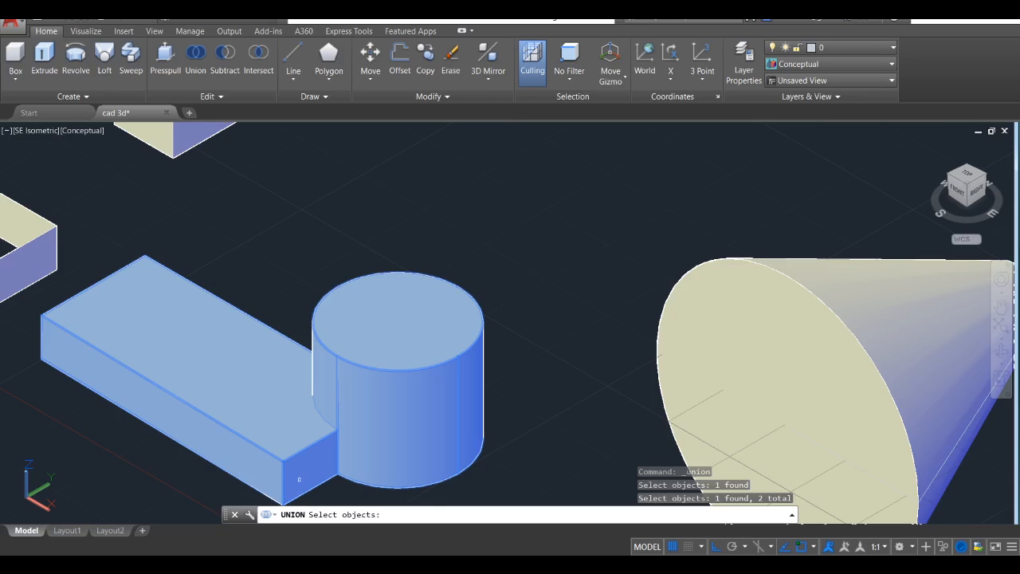
pyautogui.press('Return')
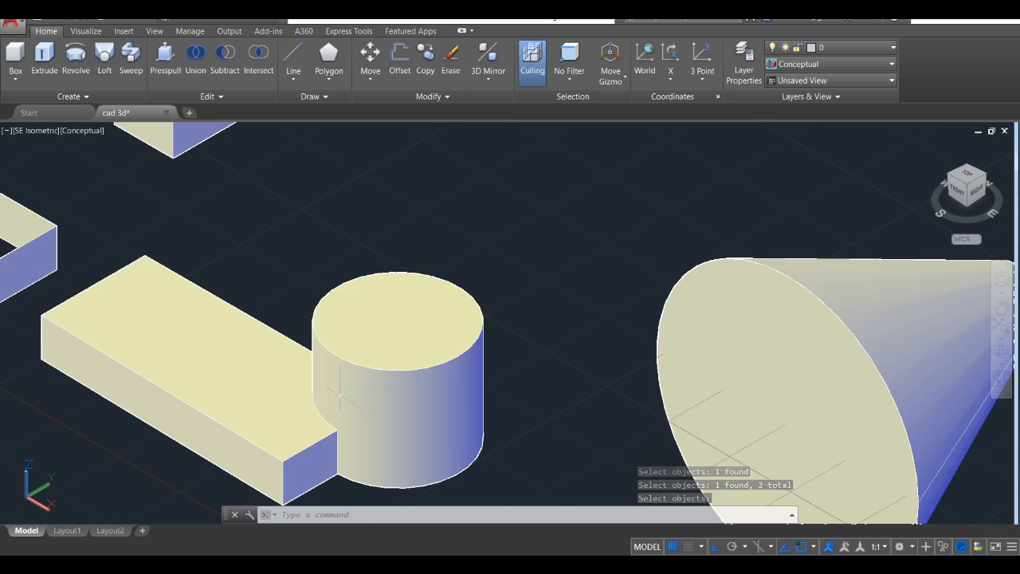
pyautogui.click(309, 457)
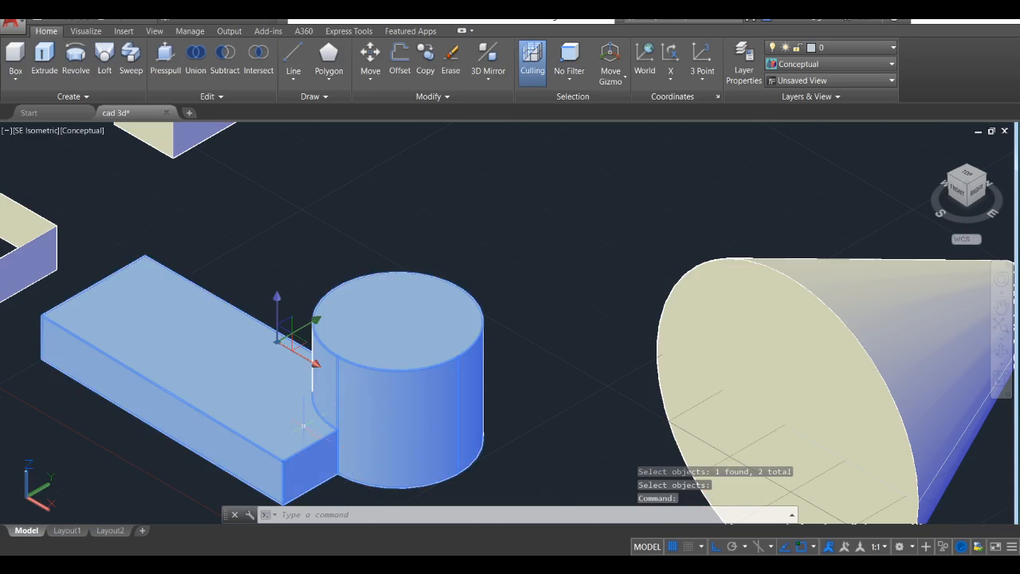
pyautogui.click(198, 334)
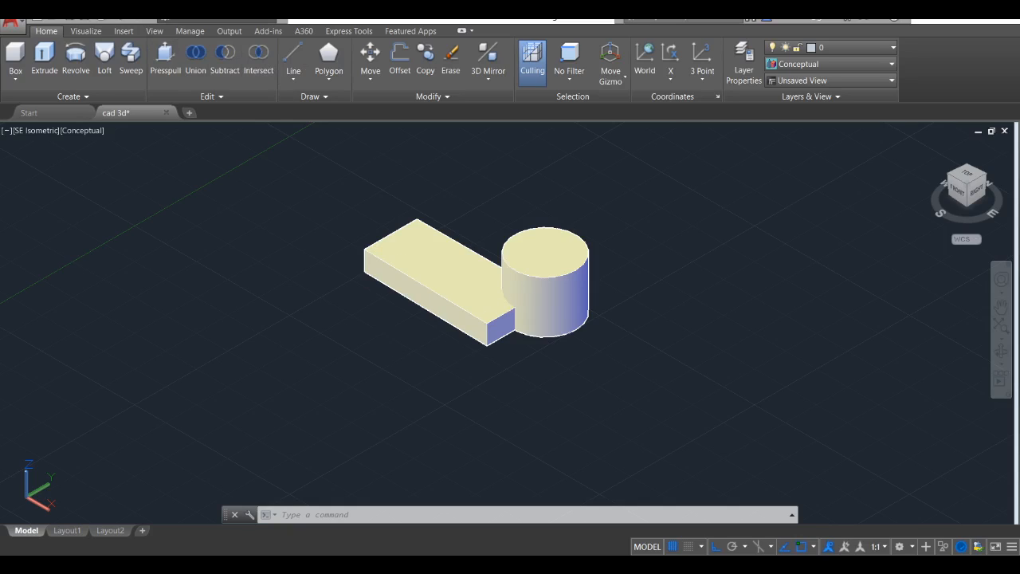
# Select the box and cylinder one by one and with a crossing window to examine their bodies, clearing the selection each time.
pyautogui.click(456, 287)
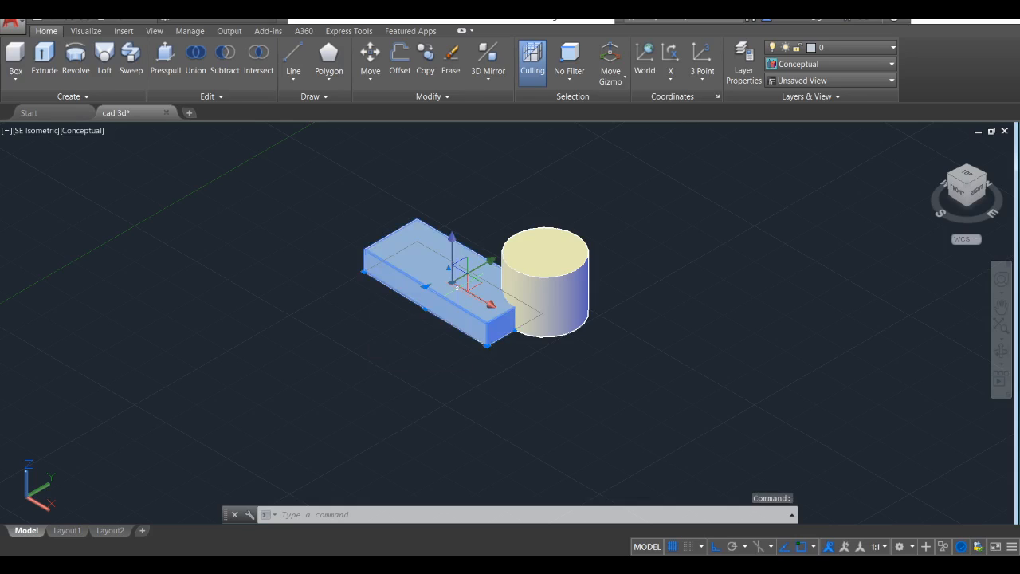
pyautogui.click(532, 273)
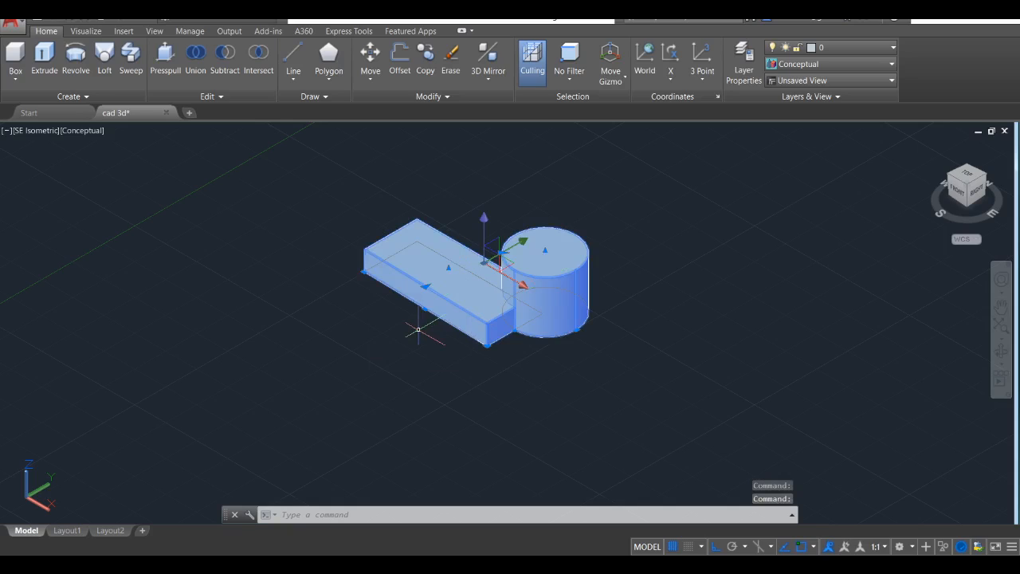
pyautogui.press('Escape')
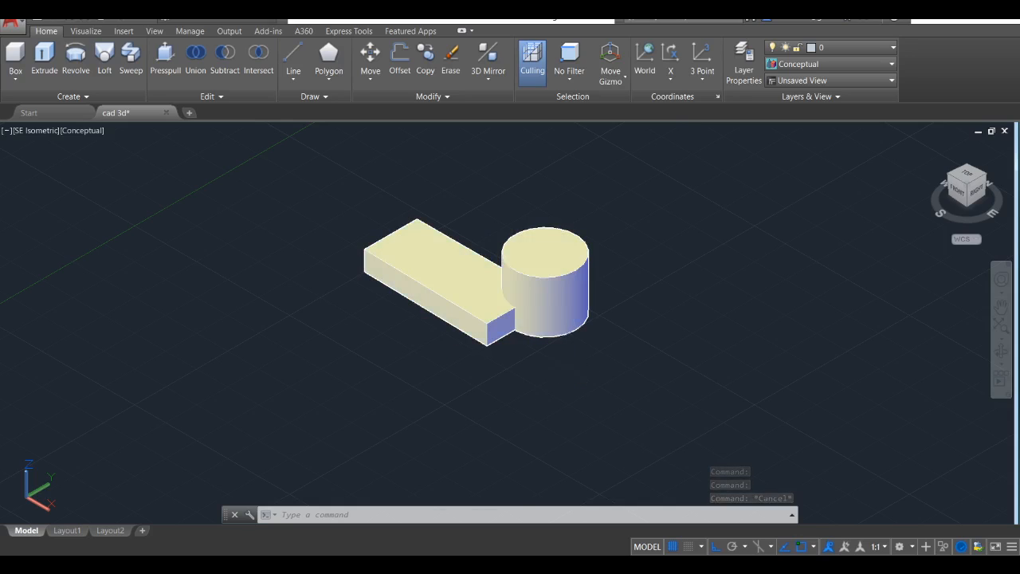
pyautogui.click(589, 370)
pyautogui.click(442, 231)
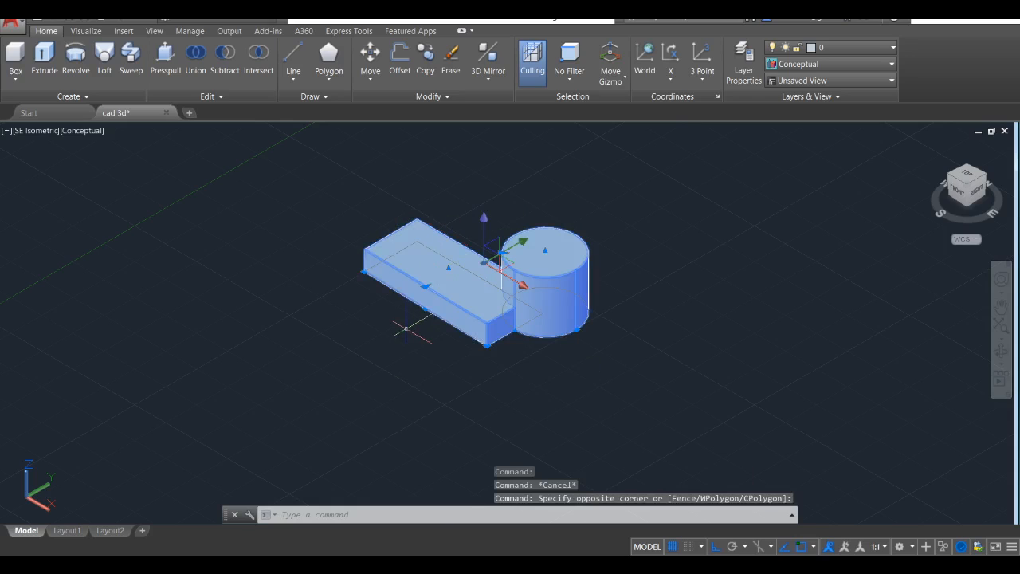
pyautogui.press('Escape')
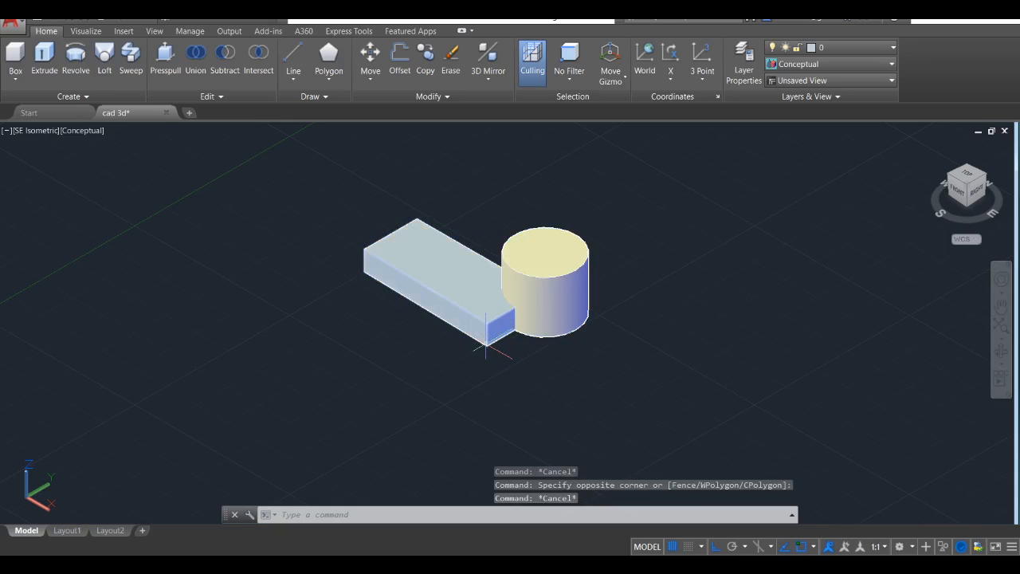
# Copy the overlapping box and cylinder twice in a row along the negative Y direction, with the farther copy about 5.74 units away.
pyautogui.write('co')
pyautogui.press('Return')
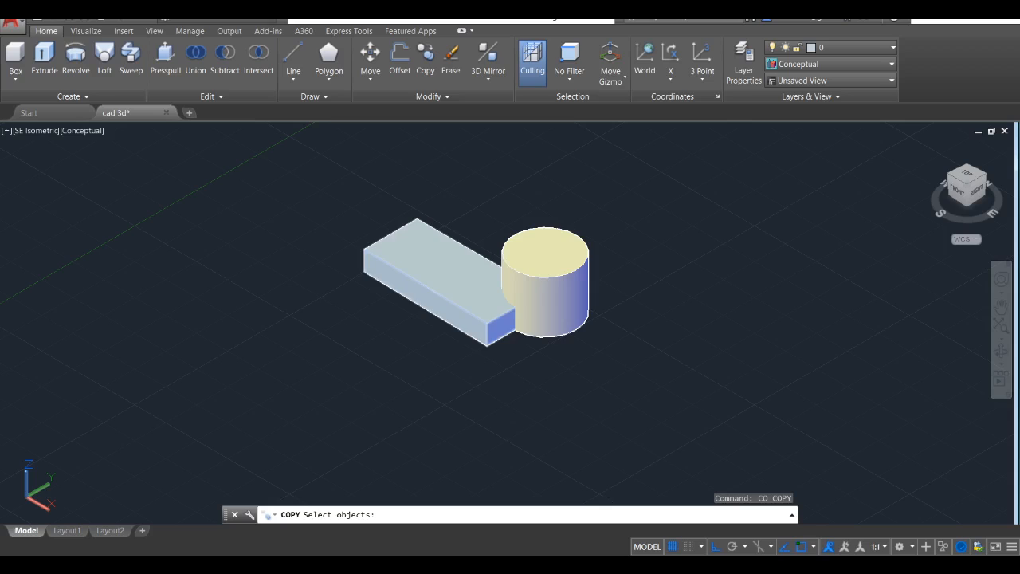
pyautogui.click(533, 354)
pyautogui.click(479, 276)
pyautogui.press('Return')
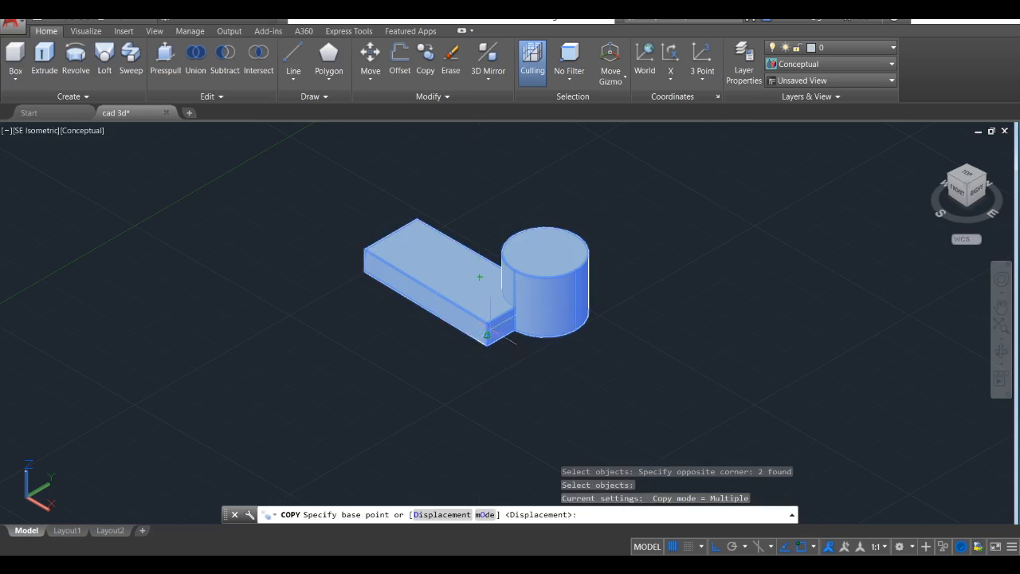
pyautogui.click(486, 334)
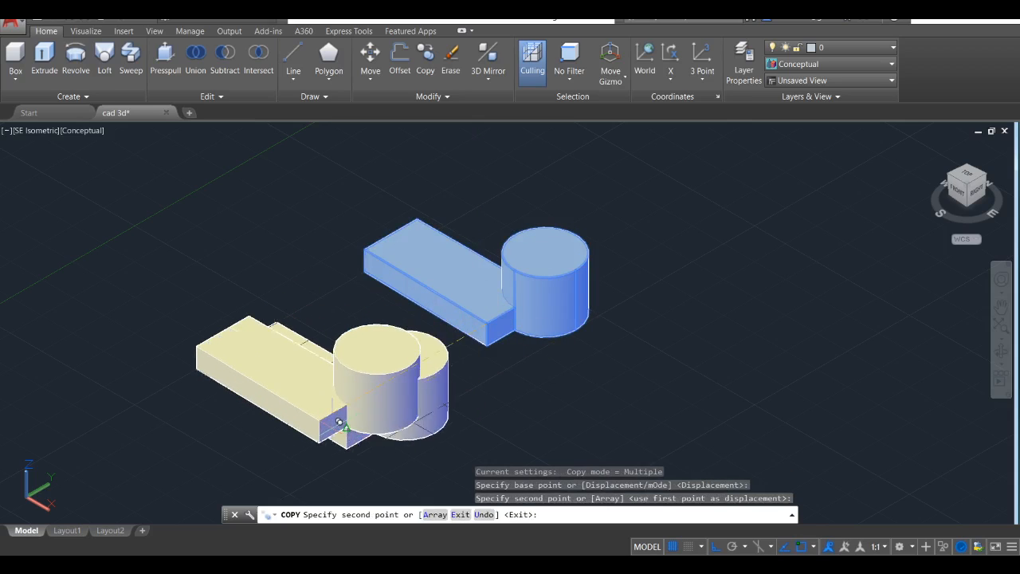
pyautogui.click(339, 422)
pyautogui.moveTo(339, 422); pyautogui.dragTo(399, 342, button='middle')
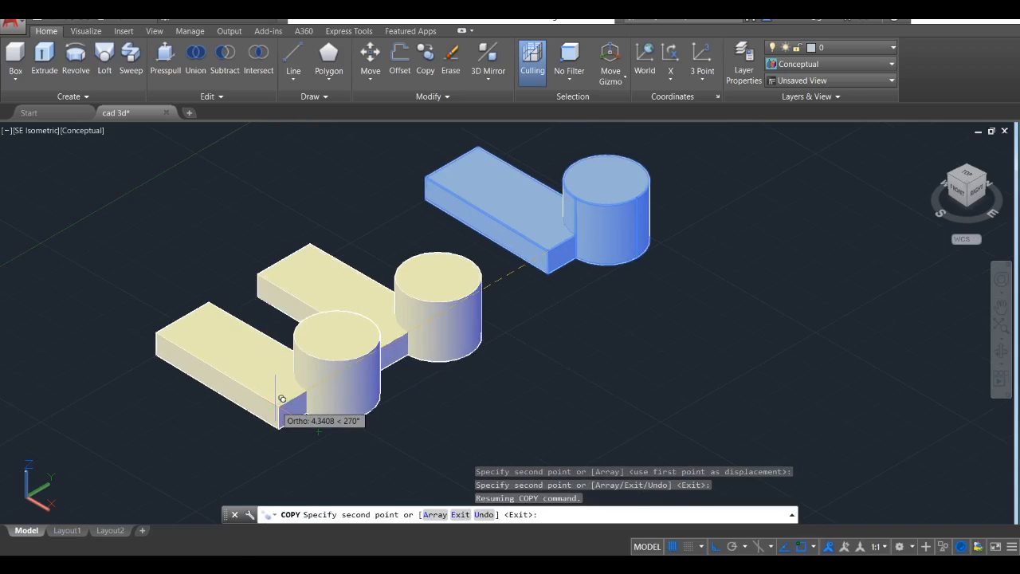
pyautogui.moveTo(281, 399); pyautogui.dragTo(379, 359, button='middle')
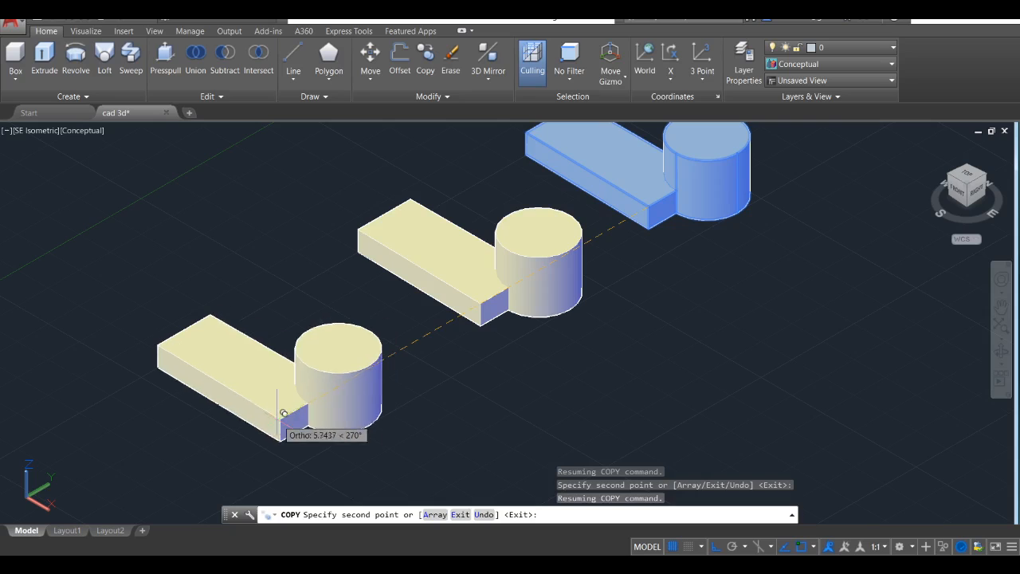
pyautogui.click(283, 413)
pyautogui.press('Escape')
pyautogui.scroll(-2, 478, 305)
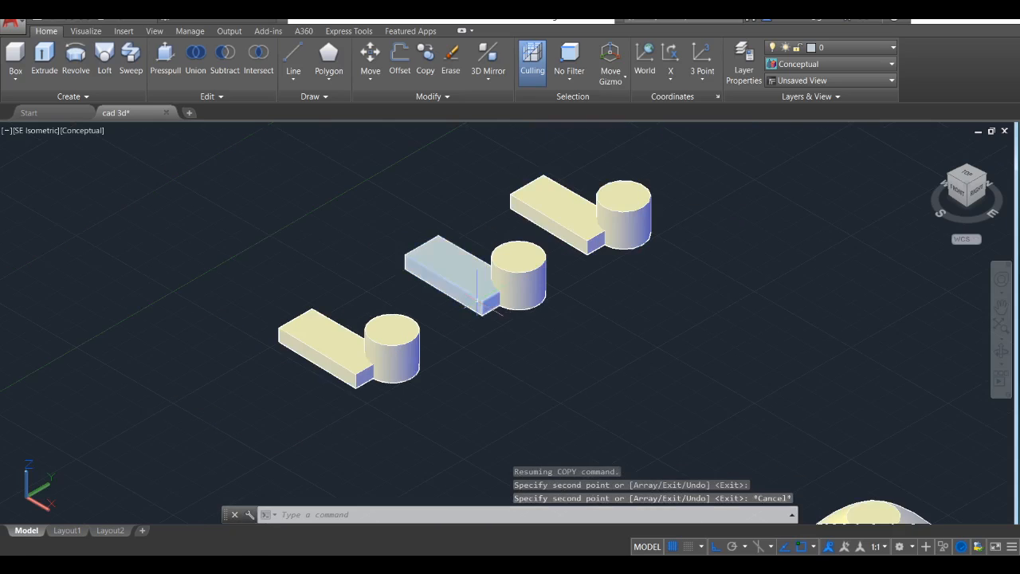
# Union the box and cylinder of the farthest copy into one solid, select it to check the result, and clear the selection.
pyautogui.moveTo(478, 305); pyautogui.dragTo(372, 342, button='middle')
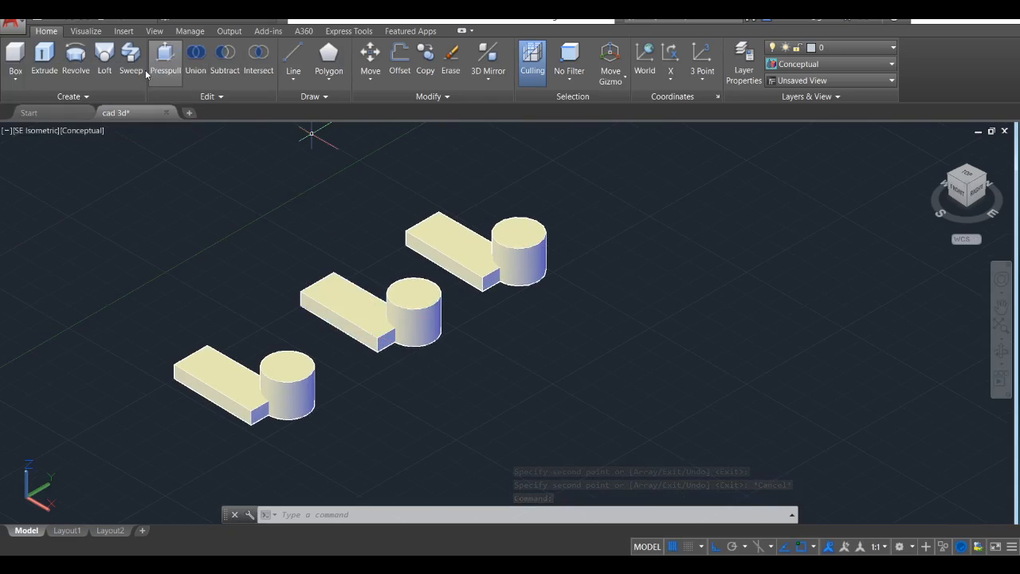
pyautogui.click(195, 57)
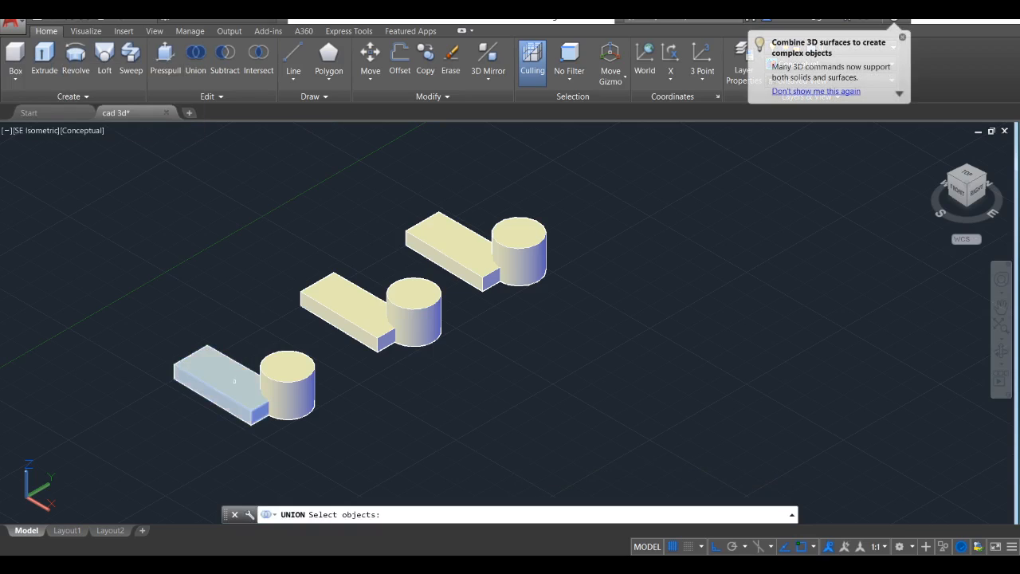
pyautogui.click(234, 380)
pyautogui.click(291, 384)
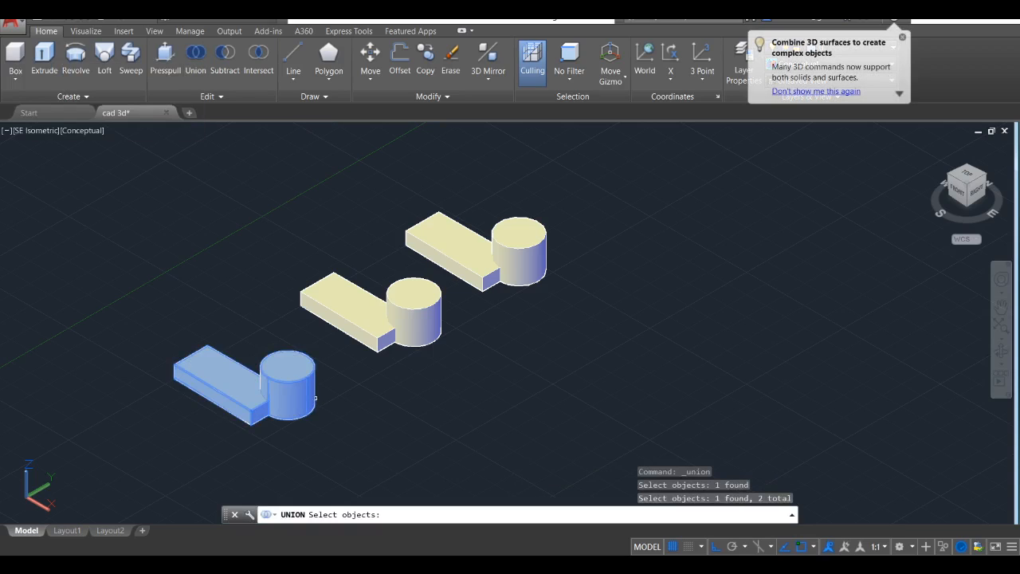
pyautogui.press('Return')
pyautogui.click(254, 402)
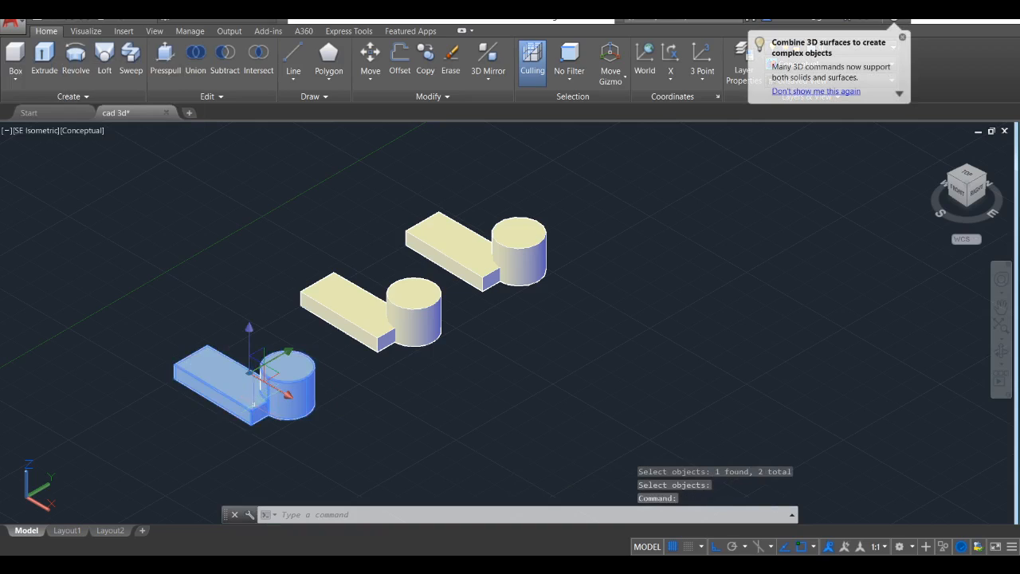
pyautogui.scroll(5, 253, 403)
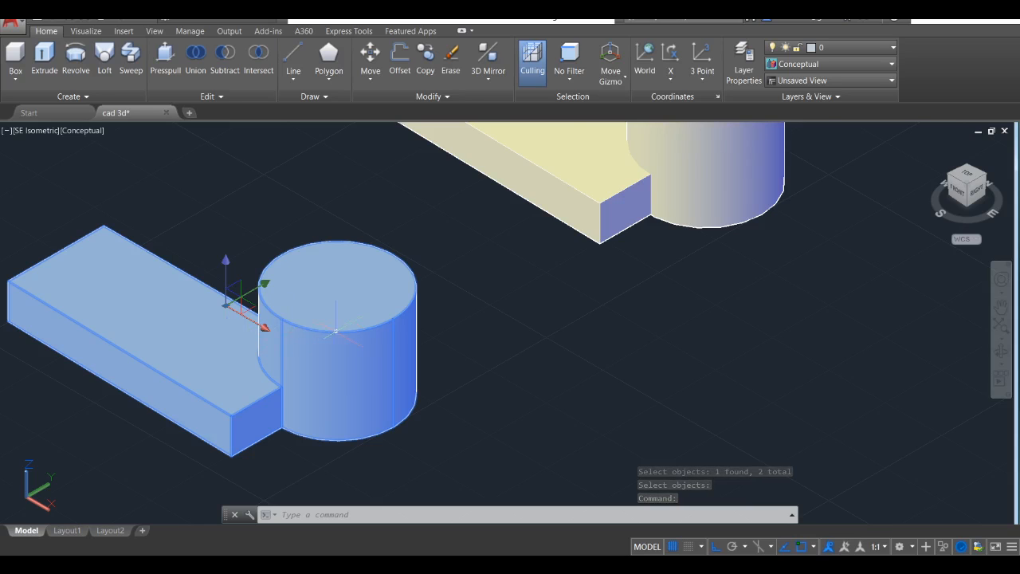
pyautogui.scroll(-5, 336, 312)
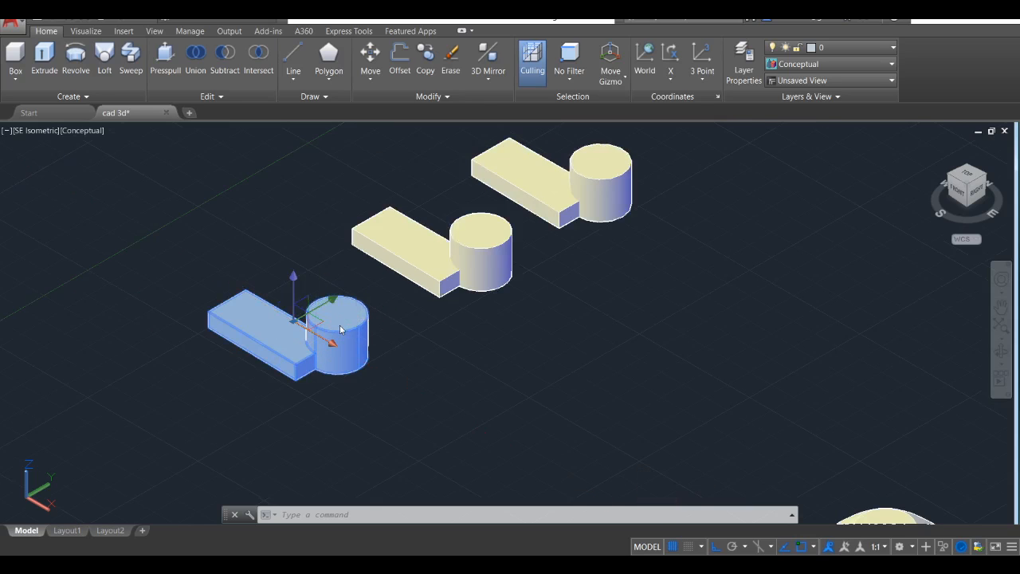
pyautogui.scroll(2, 340, 323)
pyautogui.moveTo(463, 233); pyautogui.dragTo(396, 307, button='middle')
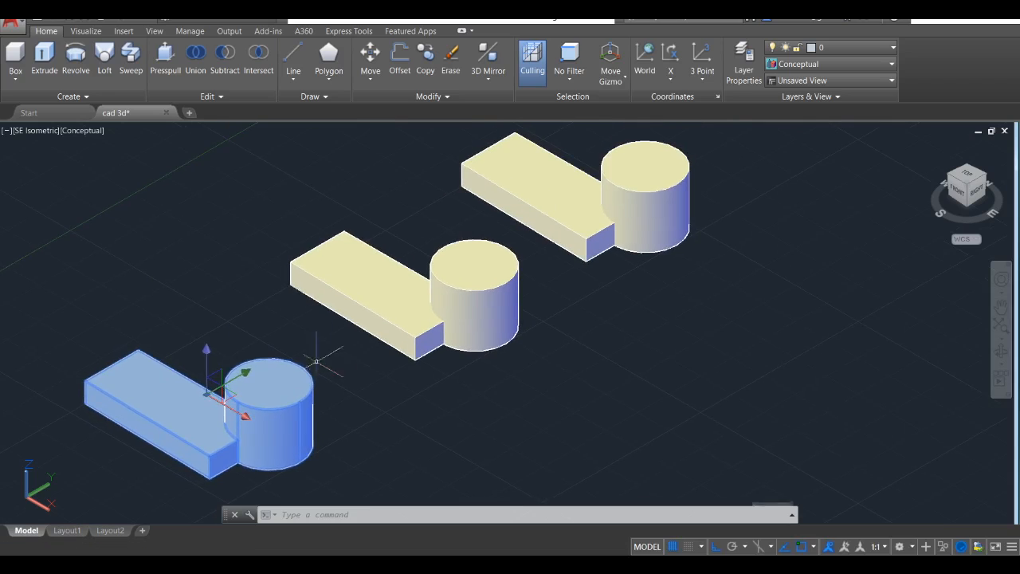
pyautogui.press('Escape')
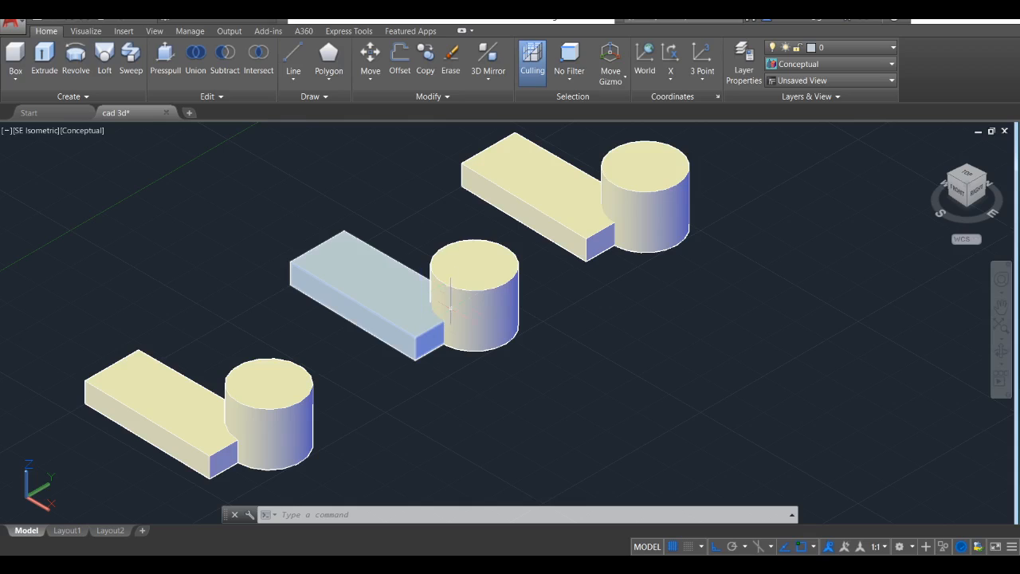
# Subtract the cylinder of the middle pair from its flat box.
pyautogui.click(225, 54)
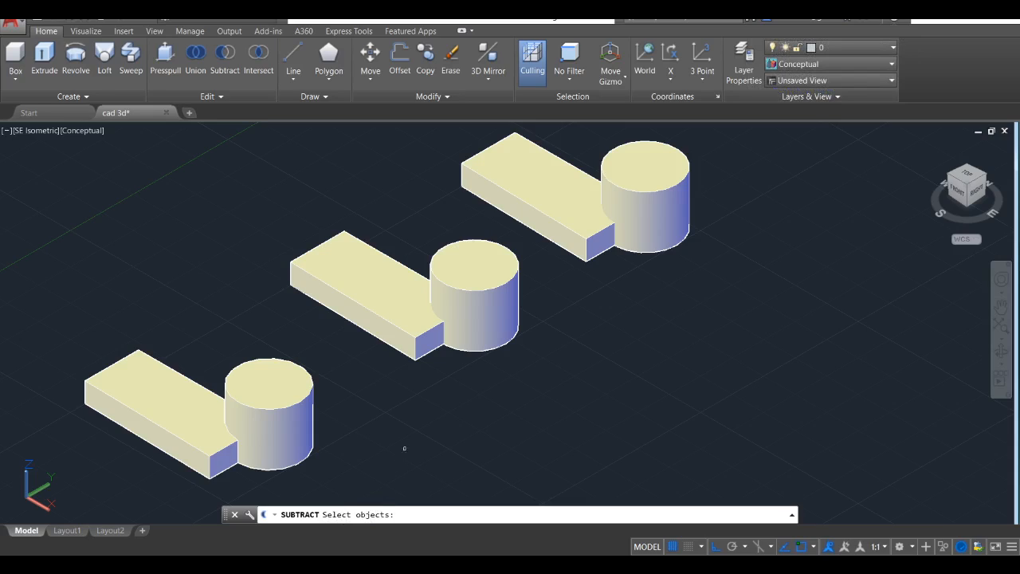
pyautogui.click(389, 335)
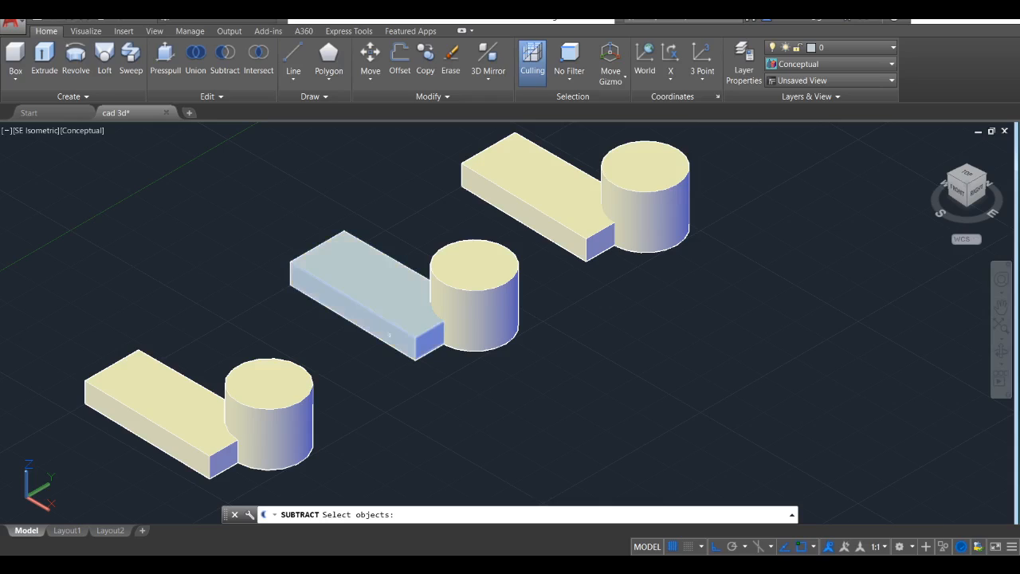
pyautogui.click(361, 282)
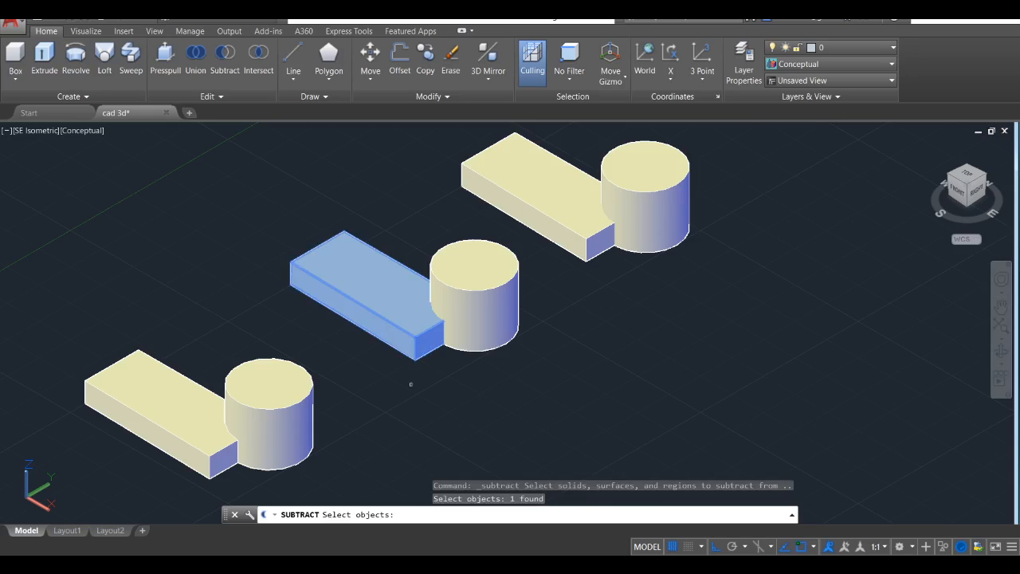
pyautogui.press('Return')
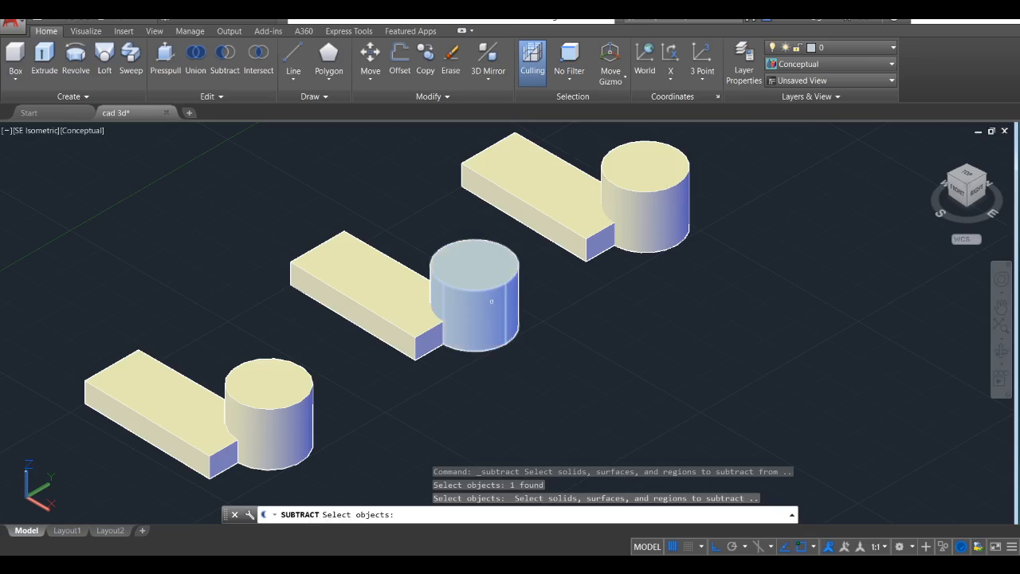
pyautogui.click(490, 301)
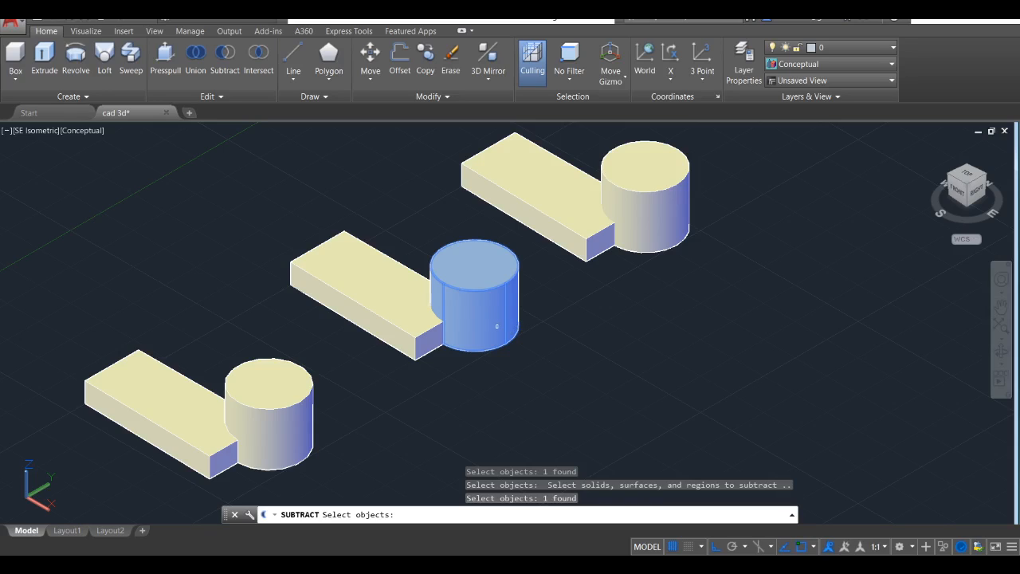
pyautogui.press('Return')
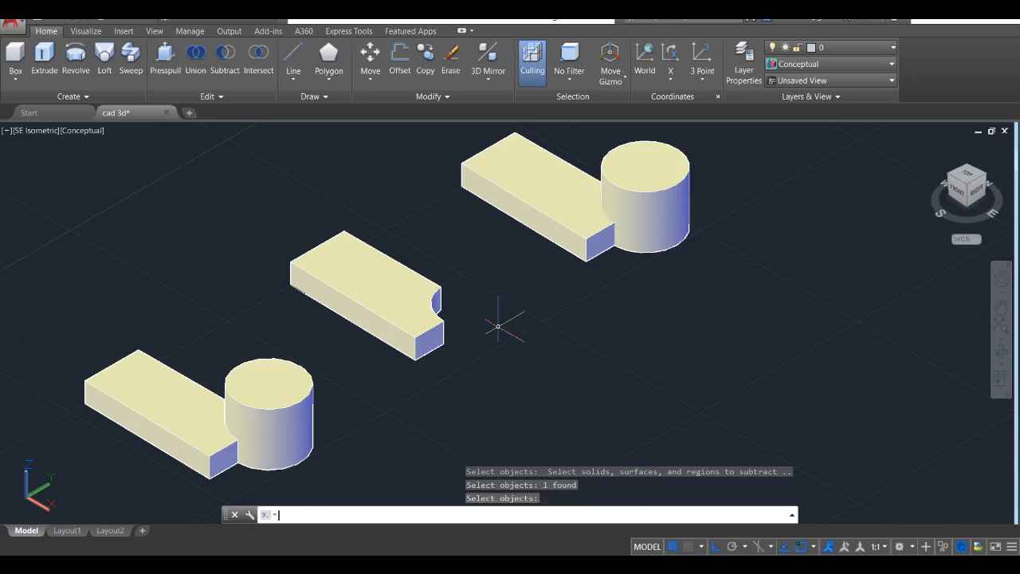
pyautogui.click(302, 366)
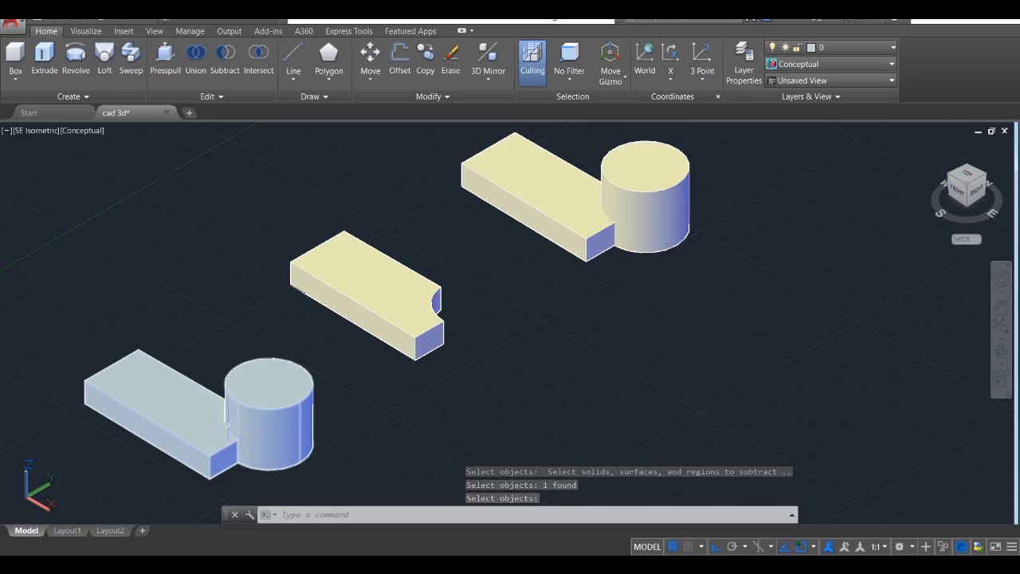
pyautogui.press('Escape')
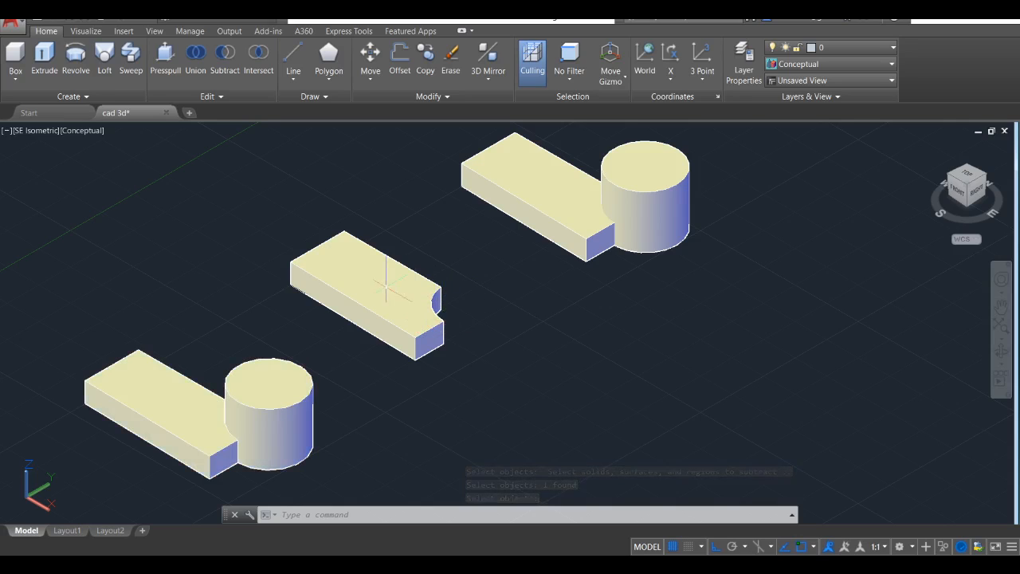
# Examine the subtracted box's curved cutout in the 2D Wireframe visual style, and return to Conceptual.
pyautogui.scroll(3, 437, 293)
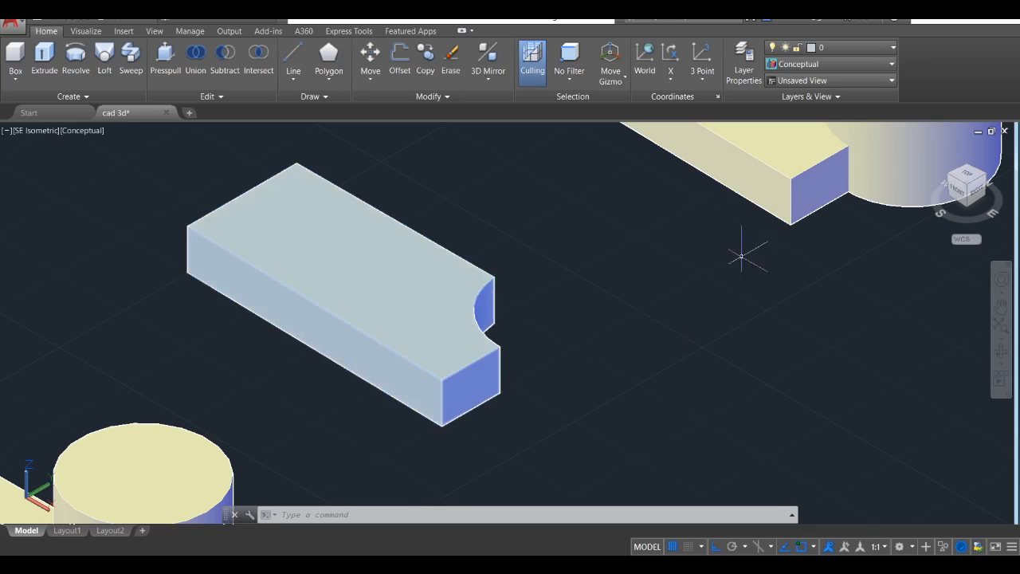
pyautogui.click(840, 63)
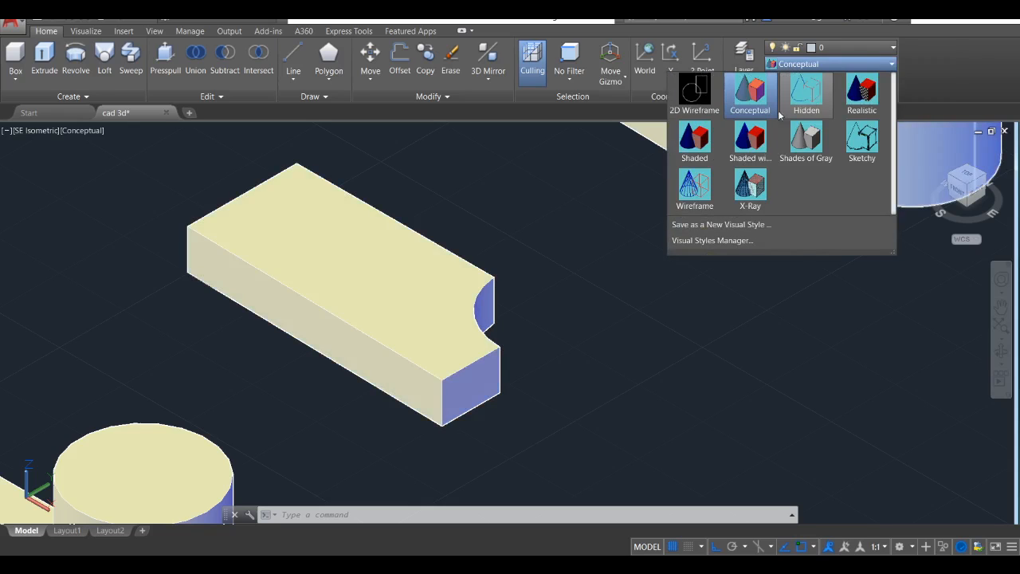
pyautogui.click(700, 105)
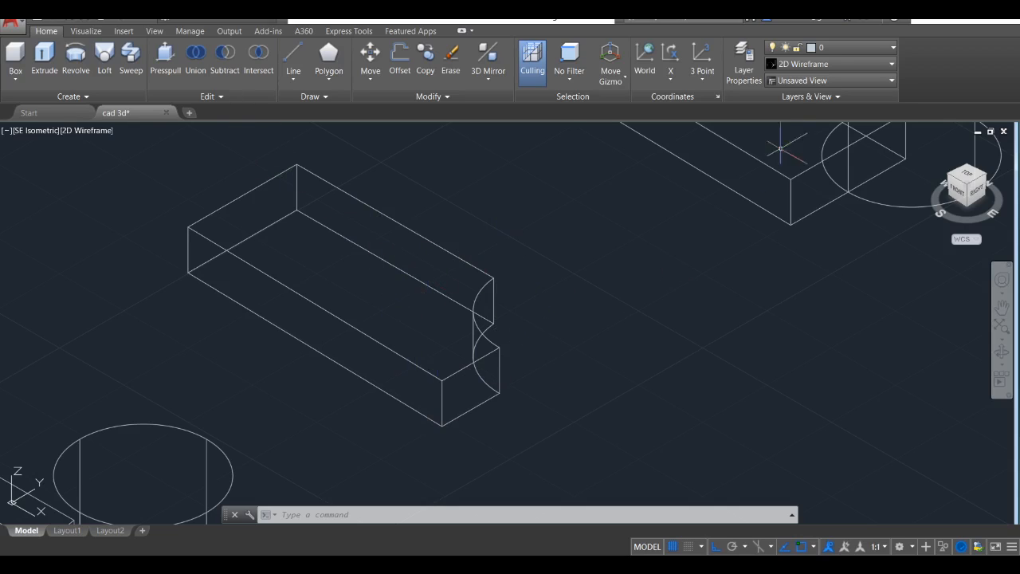
pyautogui.click(803, 64)
pyautogui.click(759, 98)
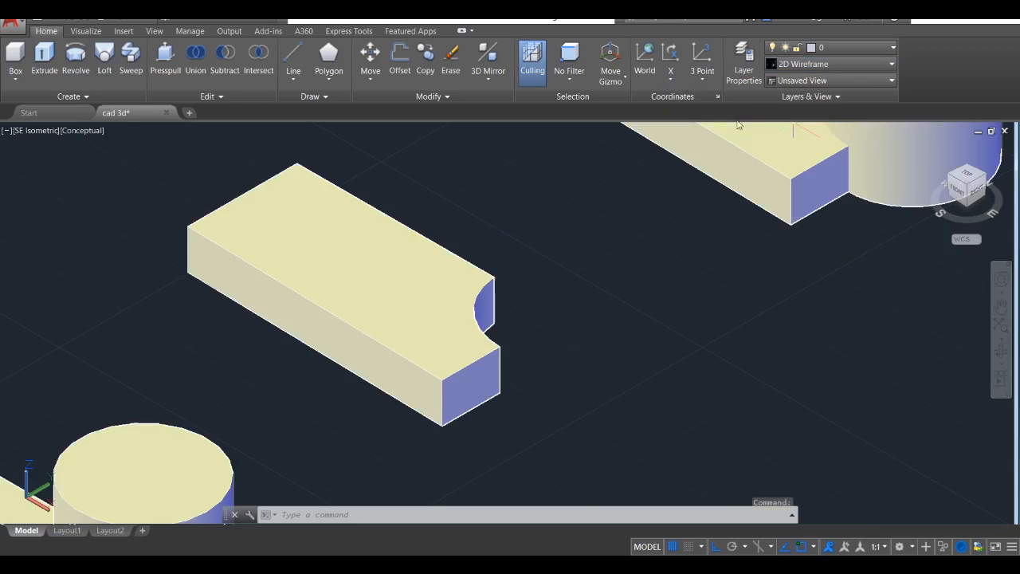
# Examine the overlap of the original box and cylinder pair in the 2D Wireframe visual style, and return to Conceptual.
pyautogui.scroll(-2, 564, 335)
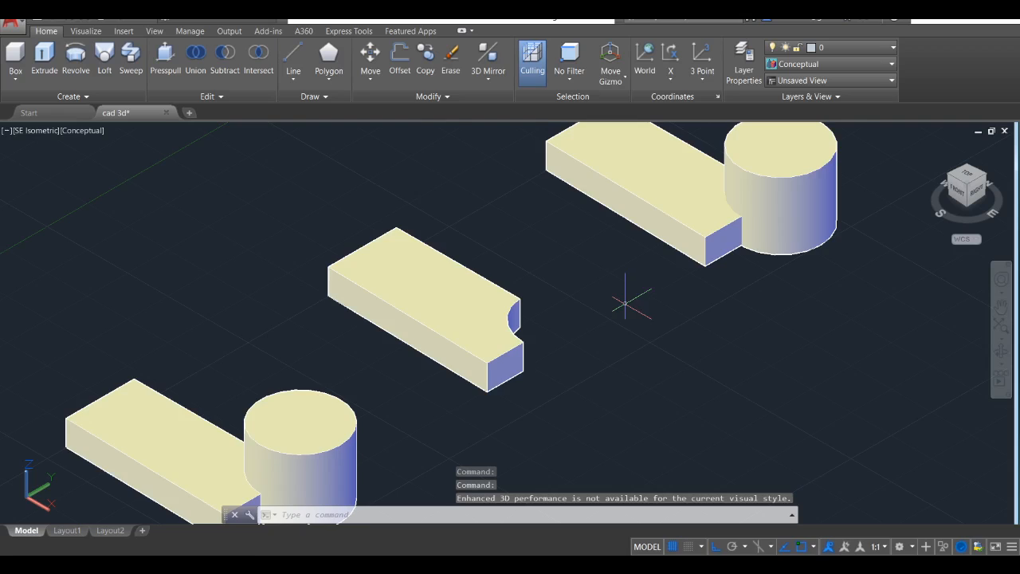
pyautogui.moveTo(630, 295); pyautogui.dragTo(412, 376, button='middle')
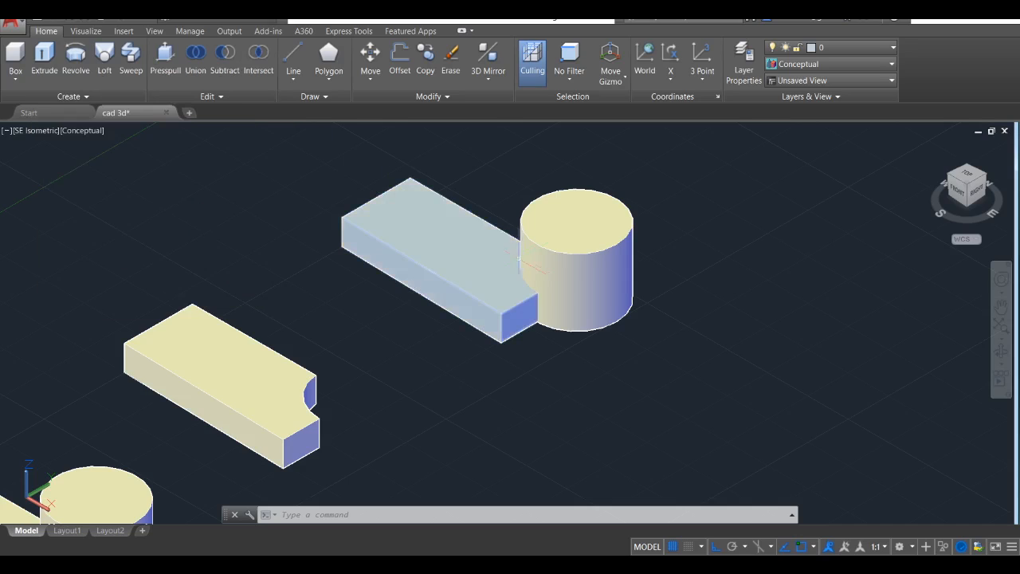
pyautogui.scroll(2, 570, 247)
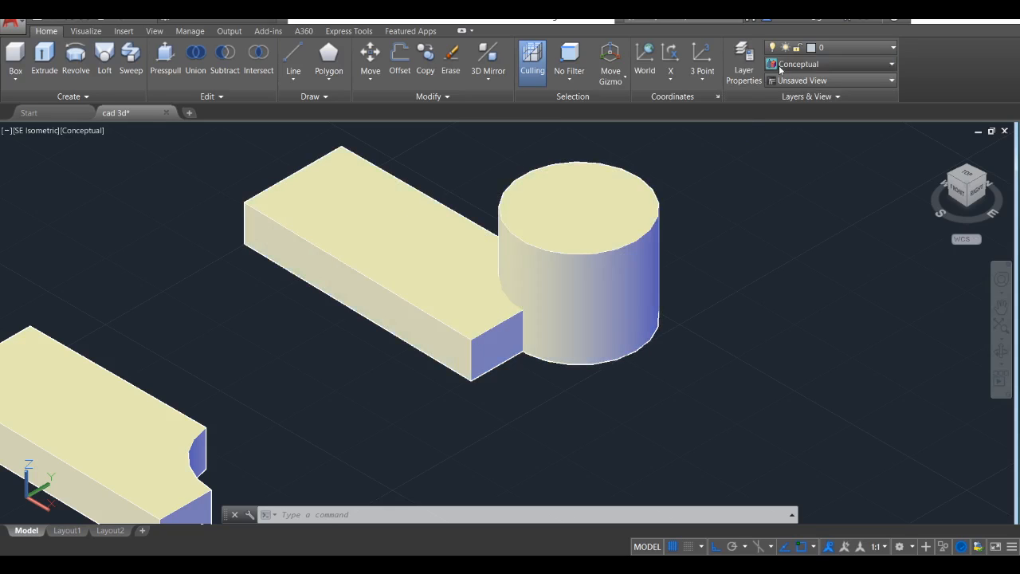
pyautogui.click(828, 64)
pyautogui.click(691, 90)
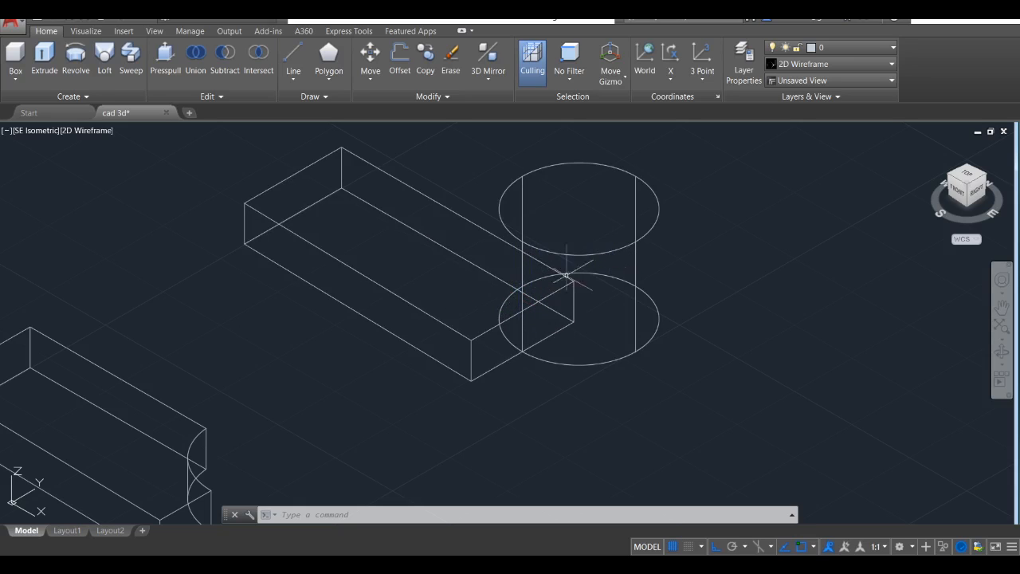
pyautogui.click(821, 70)
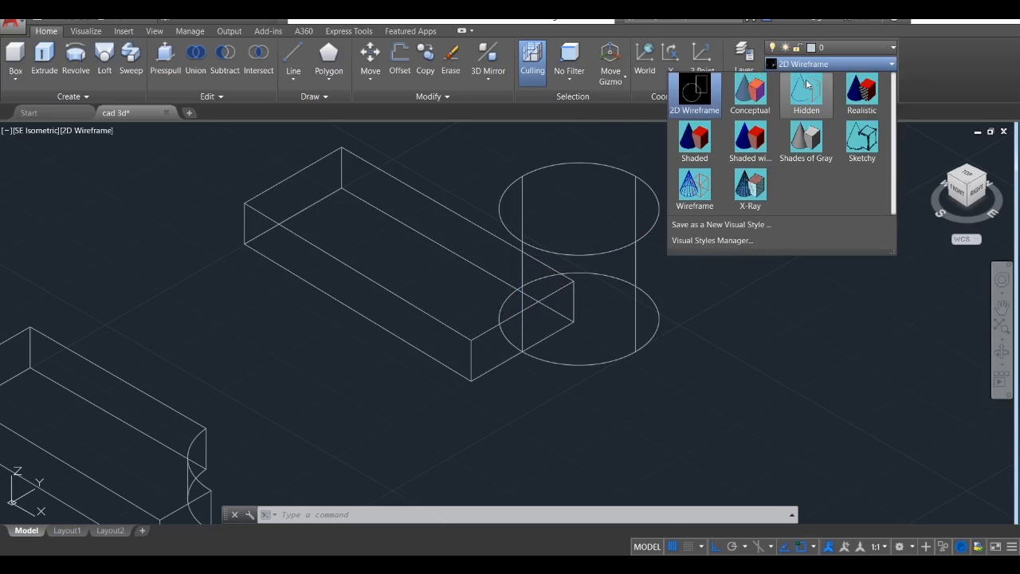
pyautogui.click(762, 101)
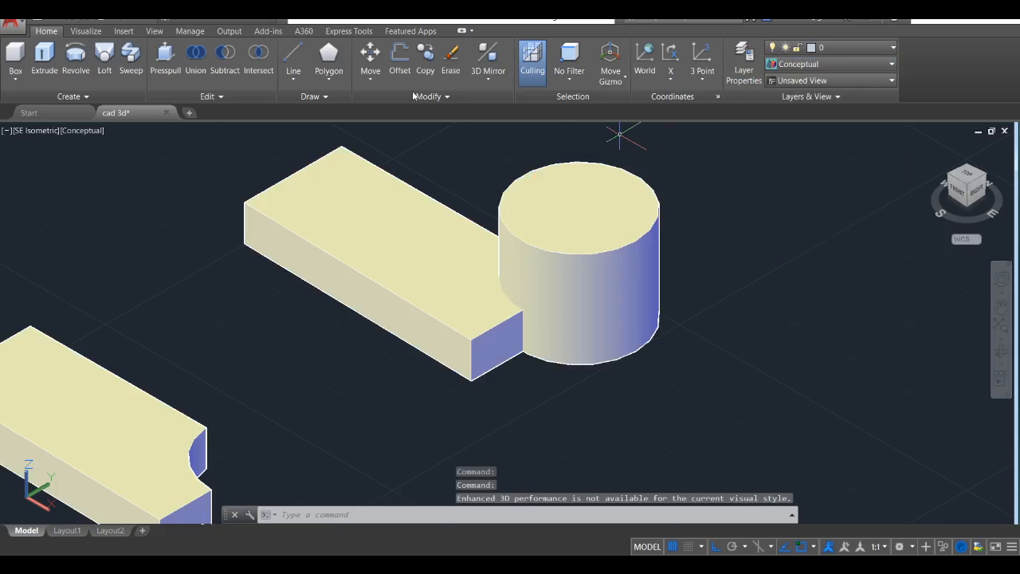
# Intersect the box and cylinder of the original pair, select the remaining overlap piece to check it, and clear the selection.
pyautogui.click(260, 58)
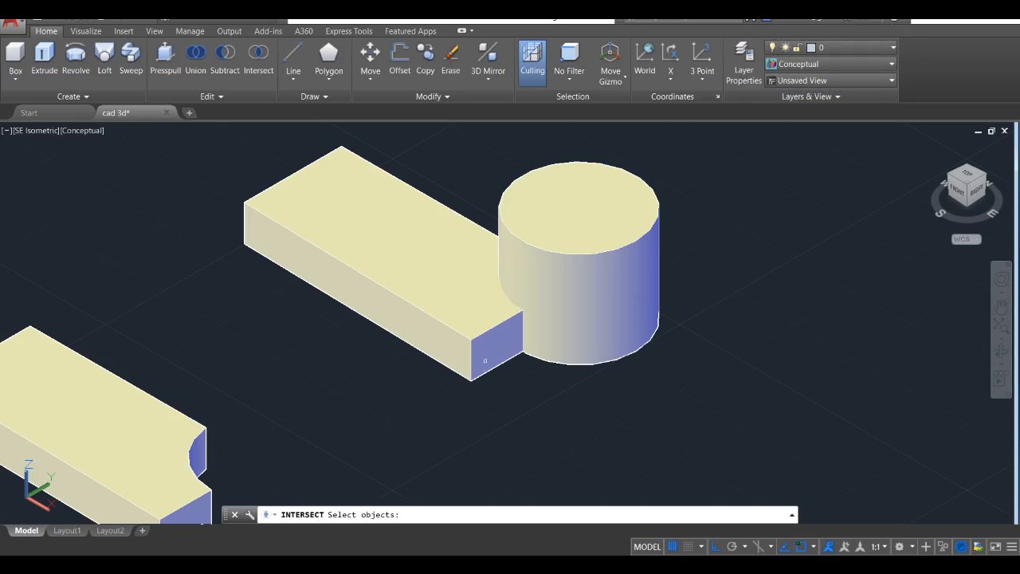
pyautogui.click(424, 271)
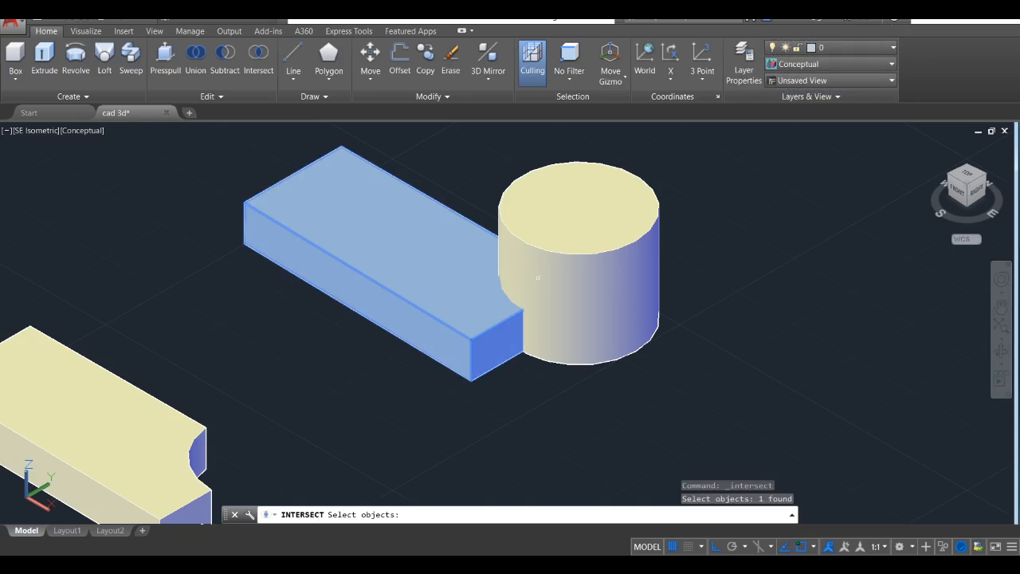
pyautogui.click(559, 263)
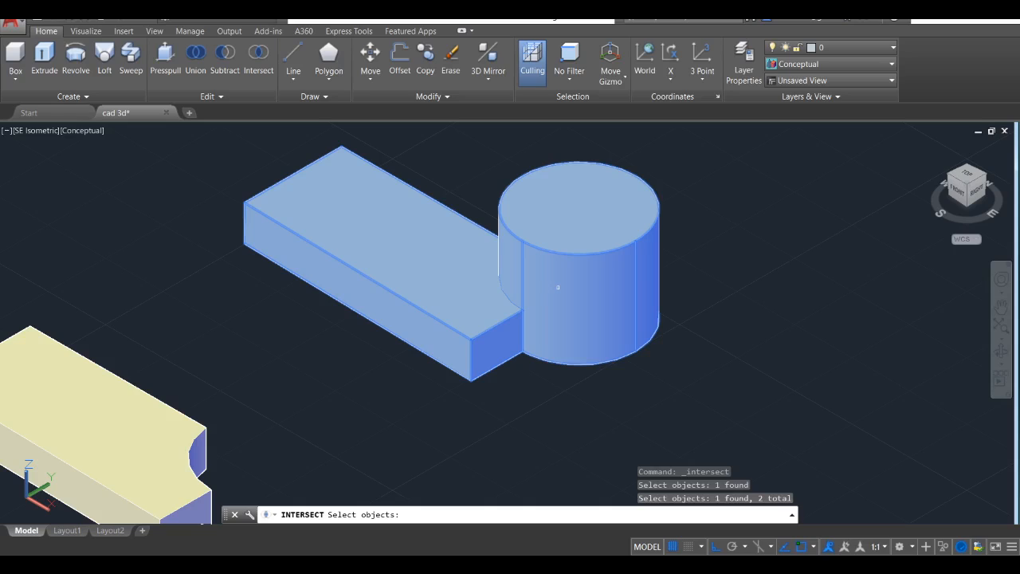
pyautogui.press('Return')
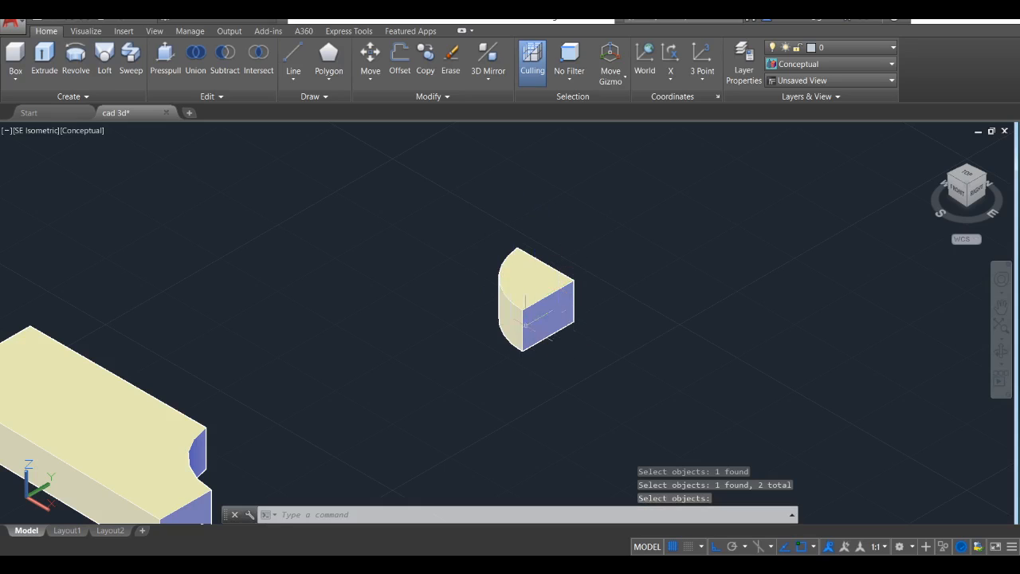
pyautogui.click(523, 291)
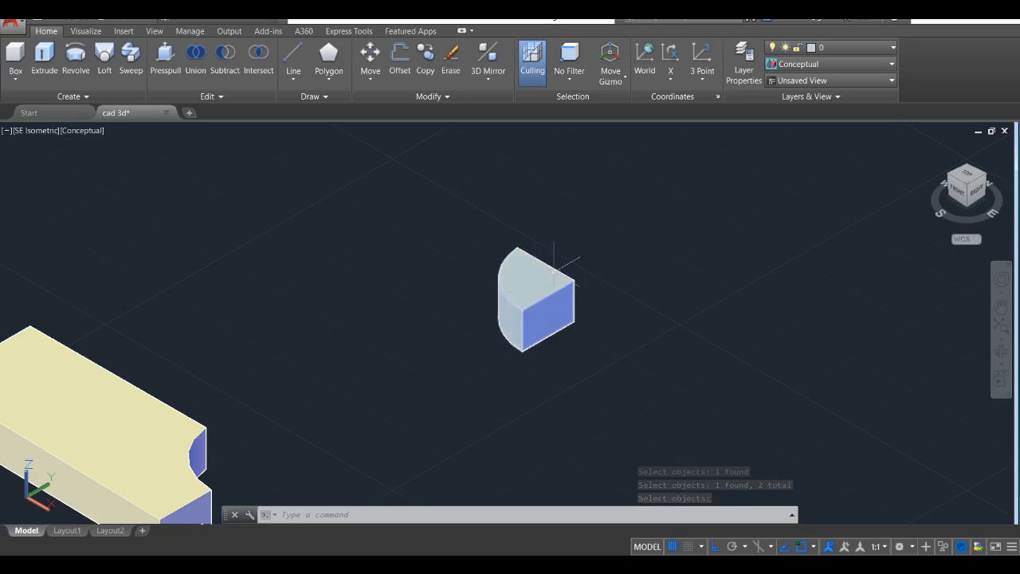
pyautogui.press('Escape')
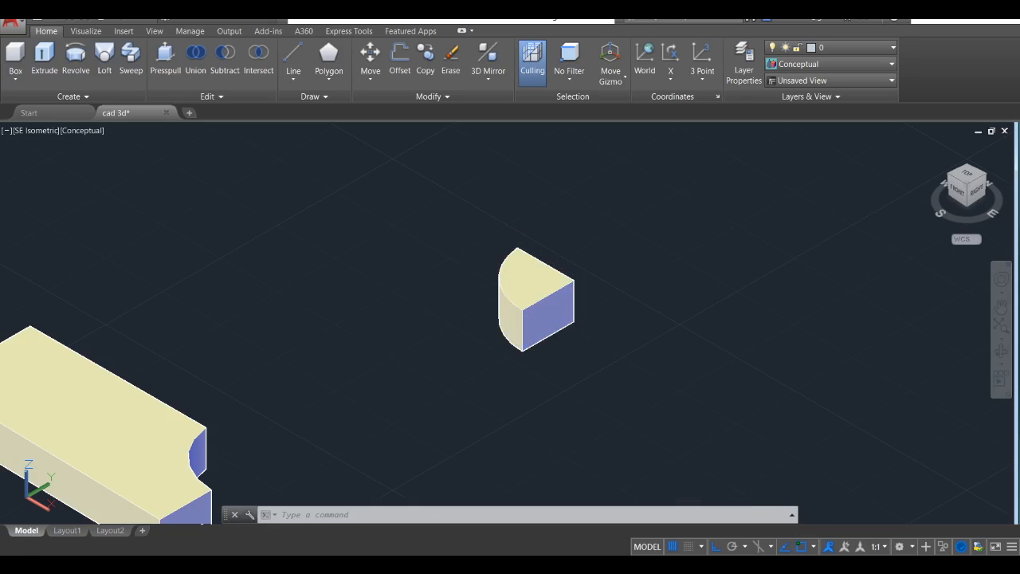
pyautogui.moveTo(381, 338); pyautogui.dragTo(540, 251, button='middle')
pyautogui.scroll(-3, 535, 255)
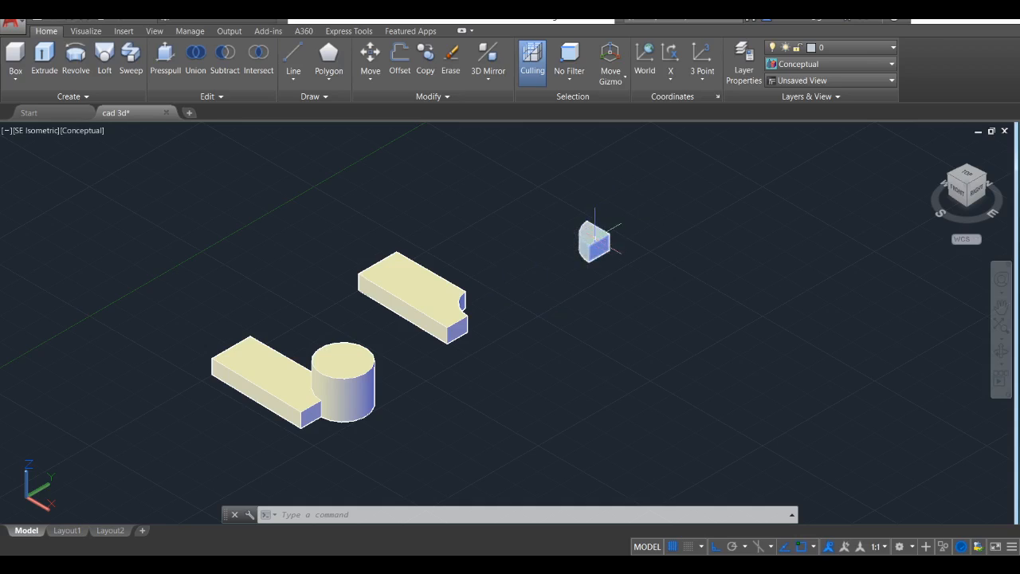
pyautogui.moveTo(588, 235)
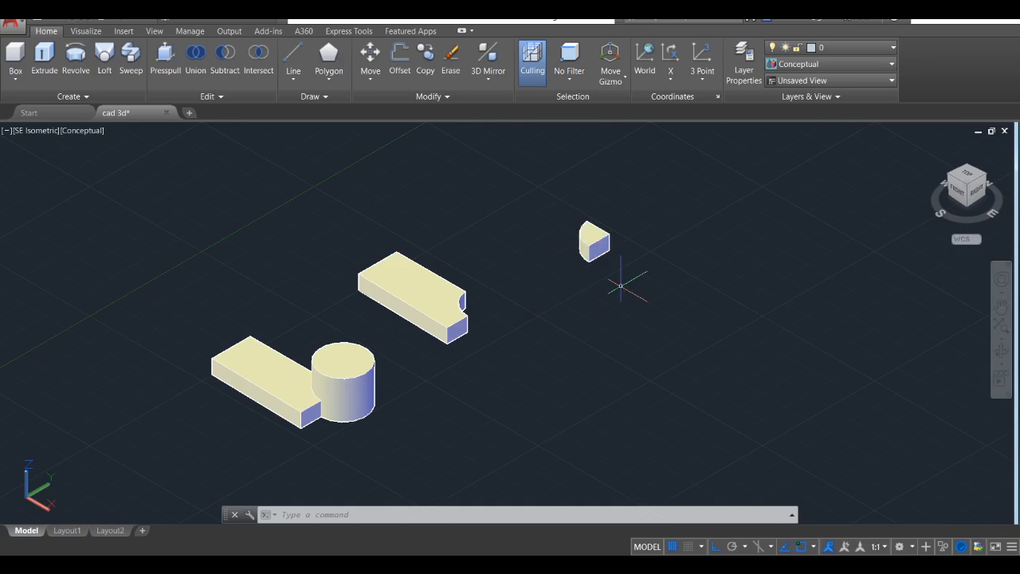
# Undo the intersection and the middle pair's subtraction, restoring both separate box and cylinder pairs while keeping the unioned solid.
pyautogui.scroll(4, 620, 285)
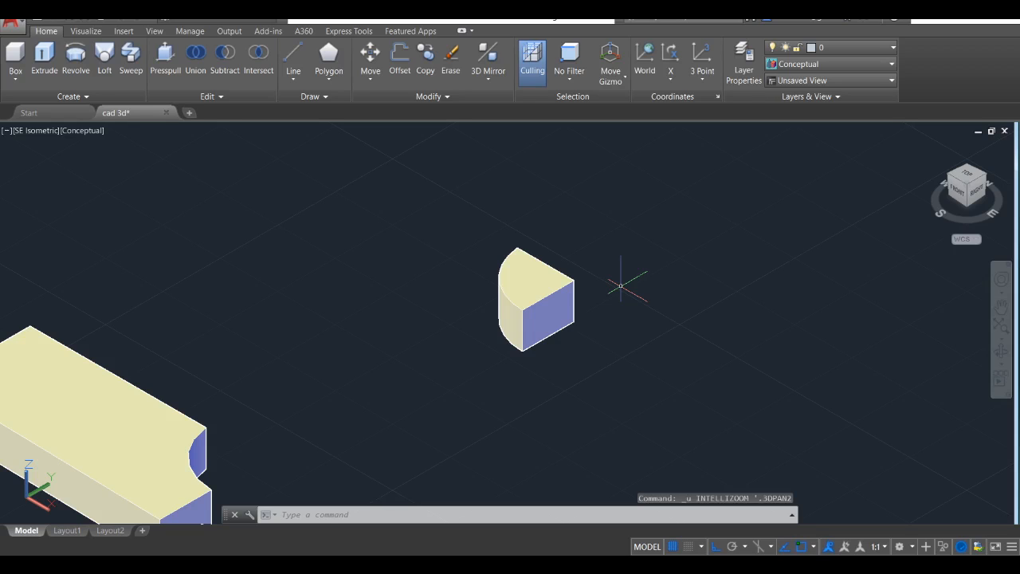
pyautogui.hotkey('ctrl', 'z')
pyautogui.hotkey('ctrl', 'z')
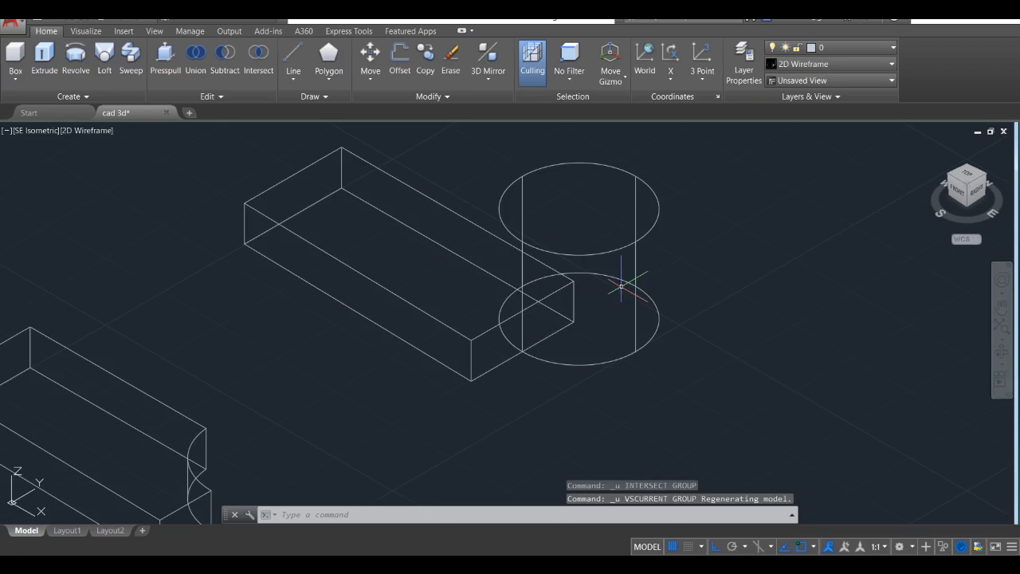
pyautogui.hotkey('ctrl', 'z')
pyautogui.hotkey('ctrl', 'z')
pyautogui.hotkey('ctrl', 'z')
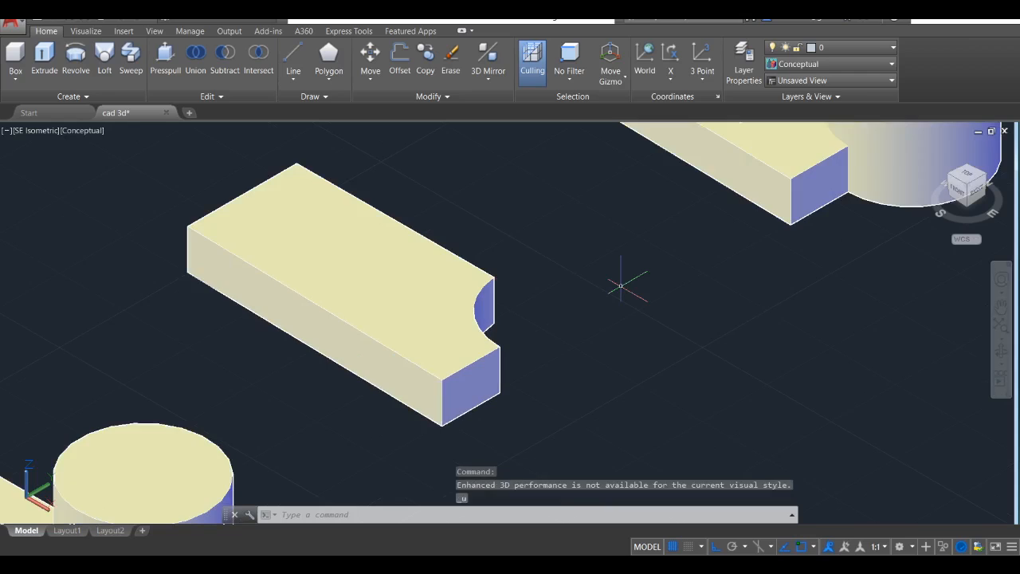
pyautogui.hotkey('ctrl', 'z')
pyautogui.hotkey('ctrl', 'z')
pyautogui.hotkey('ctrl', 'z')
pyautogui.hotkey('ctrl', 'z')
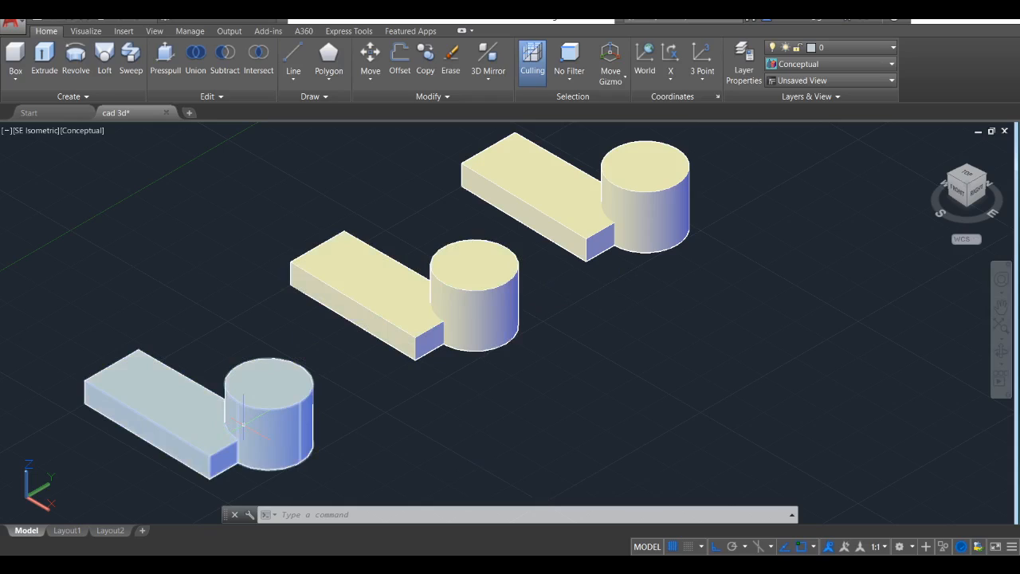
pyautogui.moveTo(243, 423)
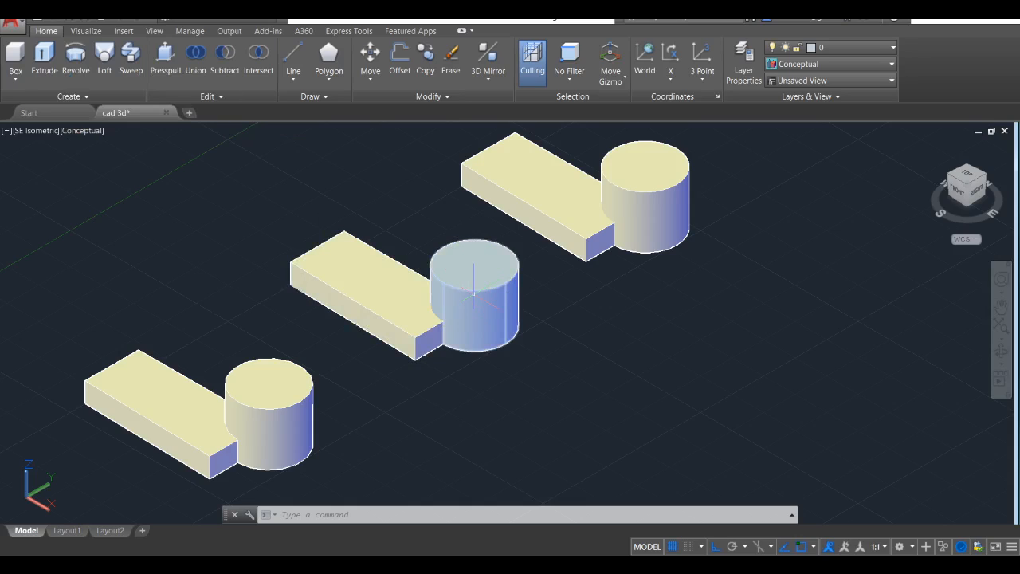
# Subtract the flat box from the cylinder of the middle pair.
pyautogui.click(224, 61)
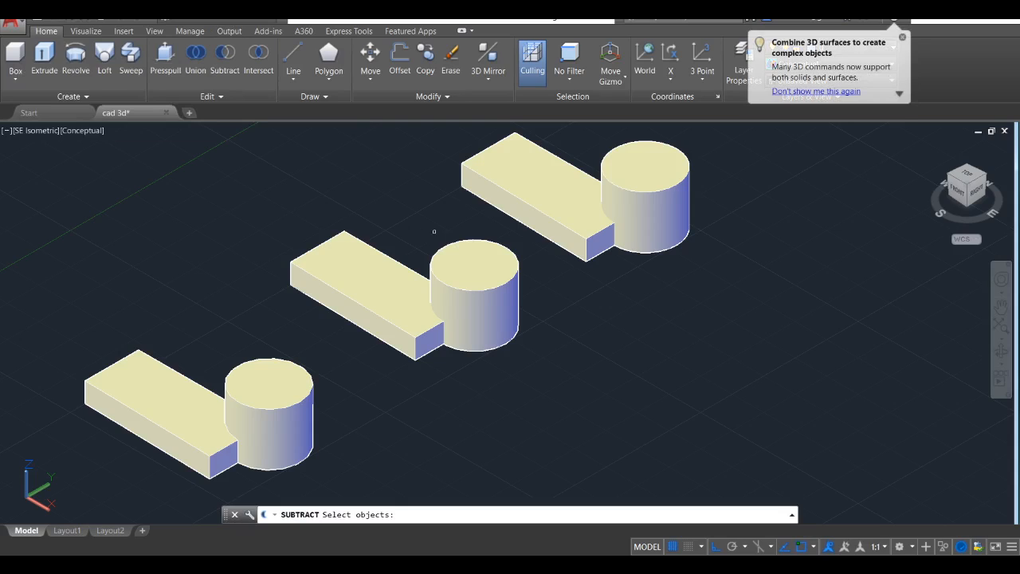
pyautogui.click(475, 262)
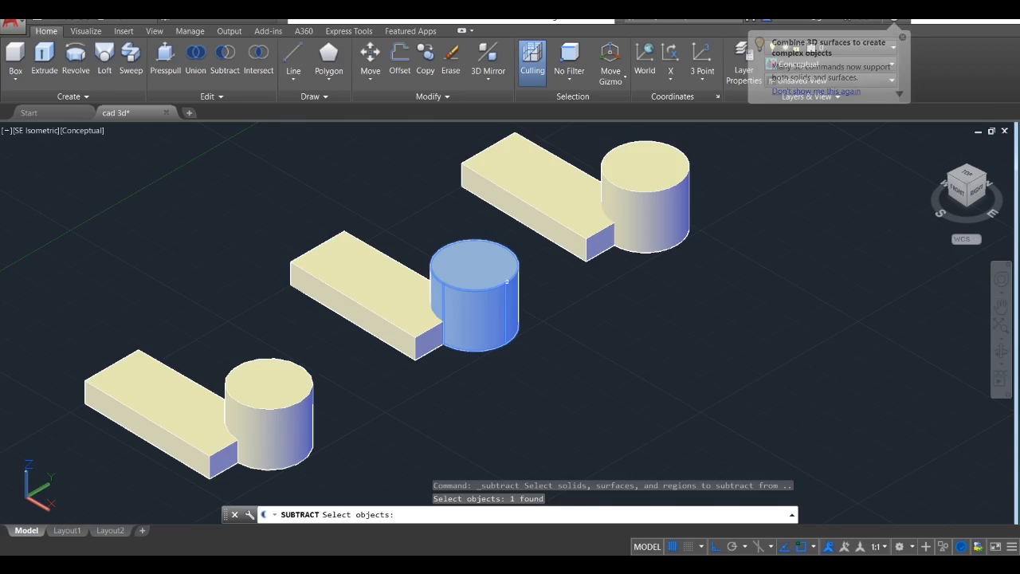
pyautogui.press('Return')
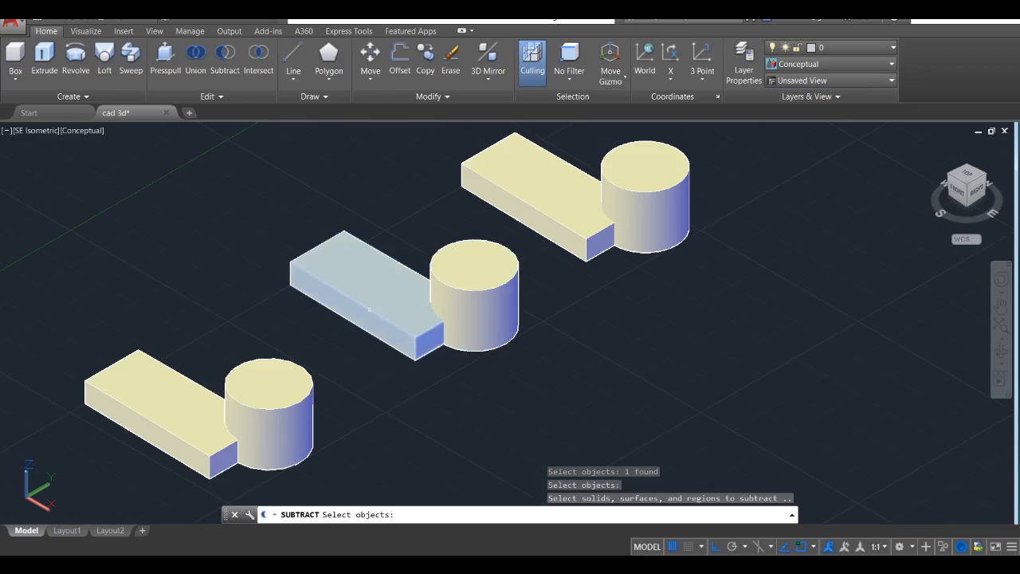
pyautogui.click(369, 309)
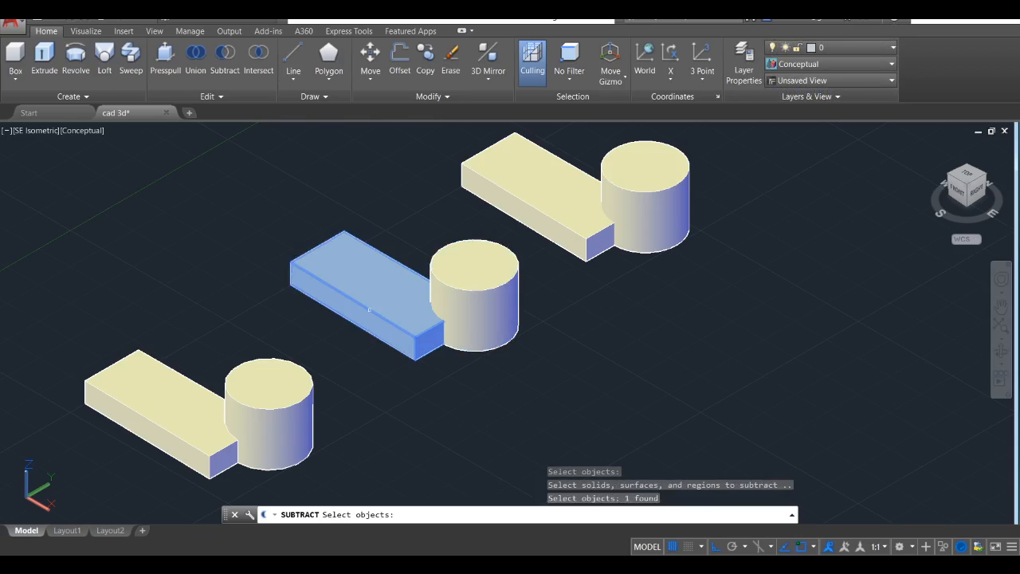
pyautogui.press('Return')
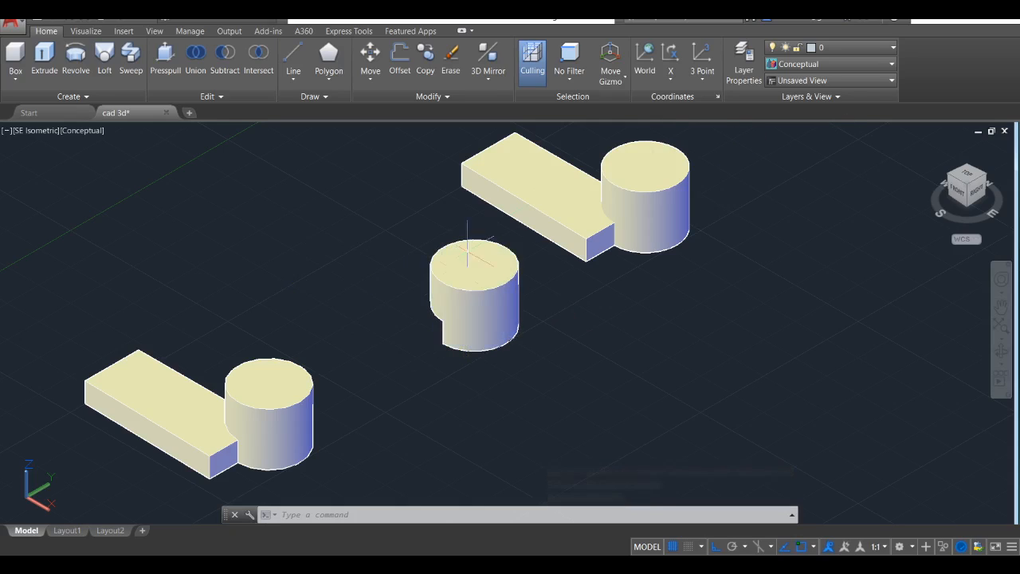
# Examine the subtracted cylinder's notch in the 2D Wireframe visual style, and return to Conceptual.
pyautogui.click(777, 67)
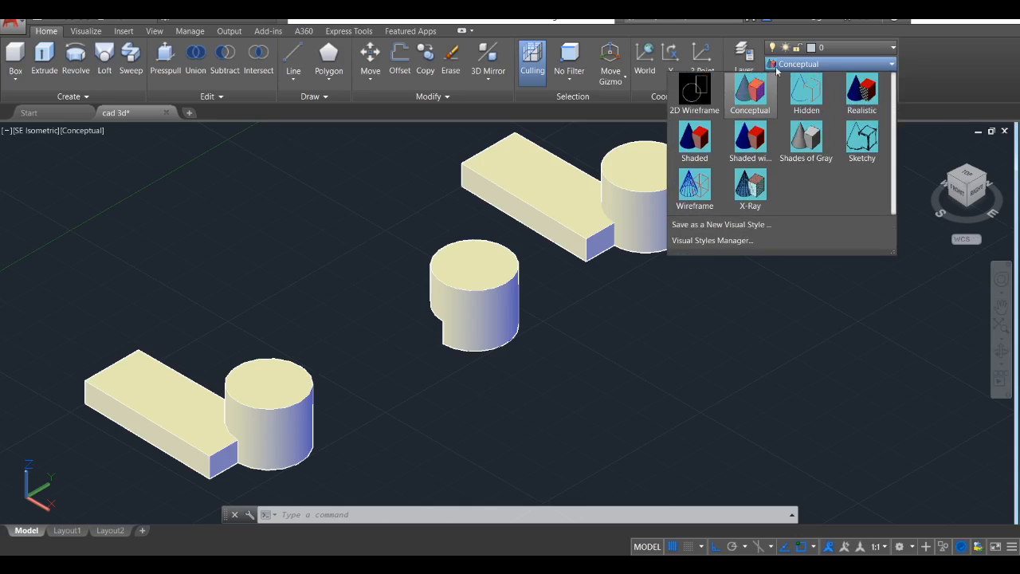
pyautogui.click(694, 91)
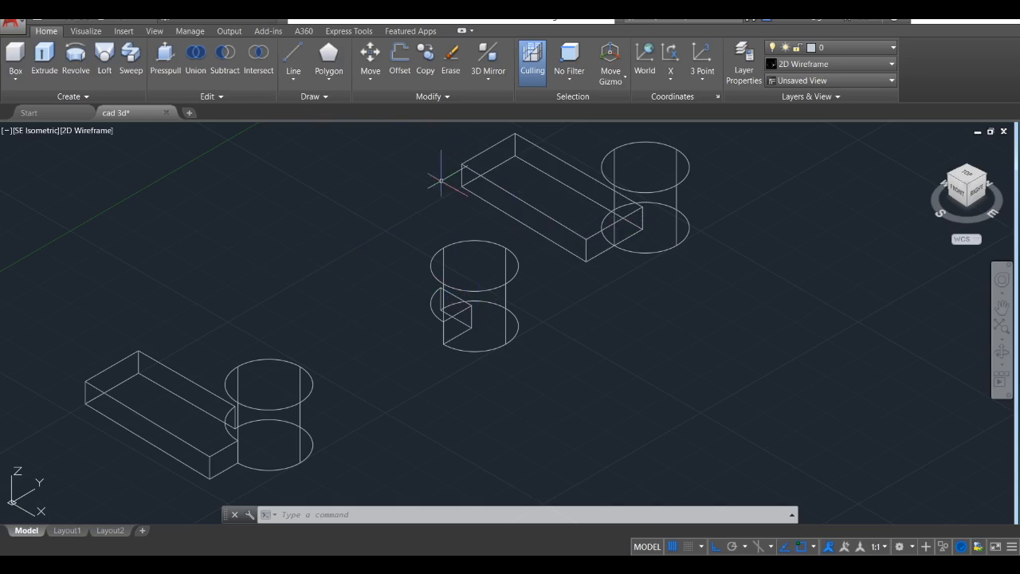
pyautogui.click(829, 63)
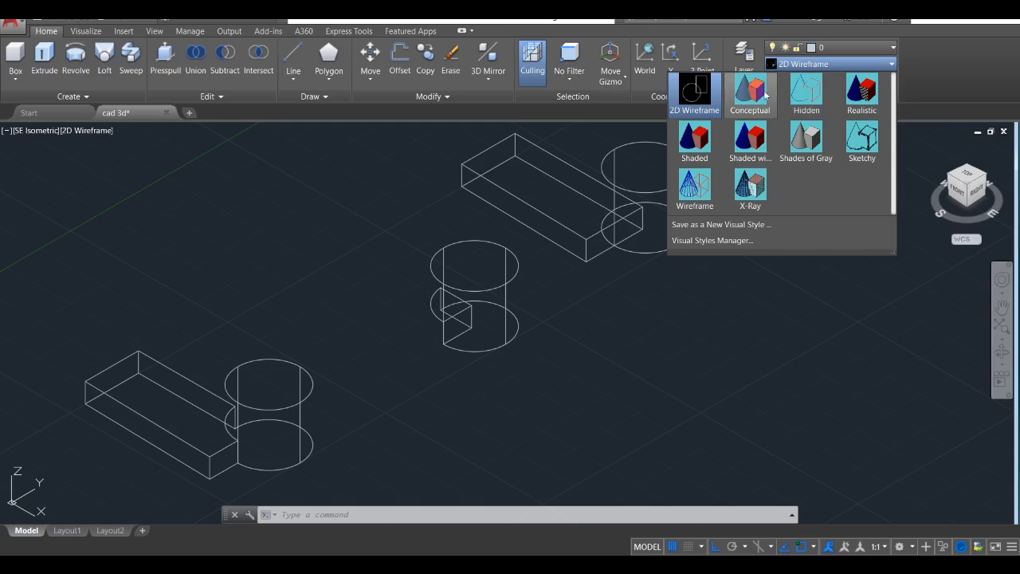
pyautogui.click(761, 92)
# Intersect the box and cylinder of the original pair so only their shared volume is kept.
pyautogui.scroll(2, 562, 203)
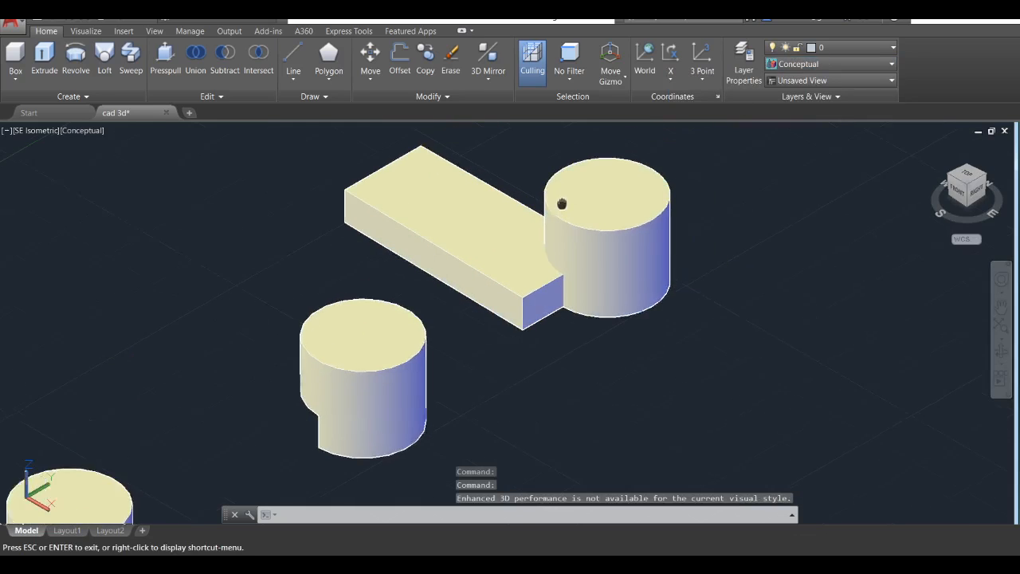
pyautogui.moveTo(561, 203); pyautogui.dragTo(467, 245, button='middle')
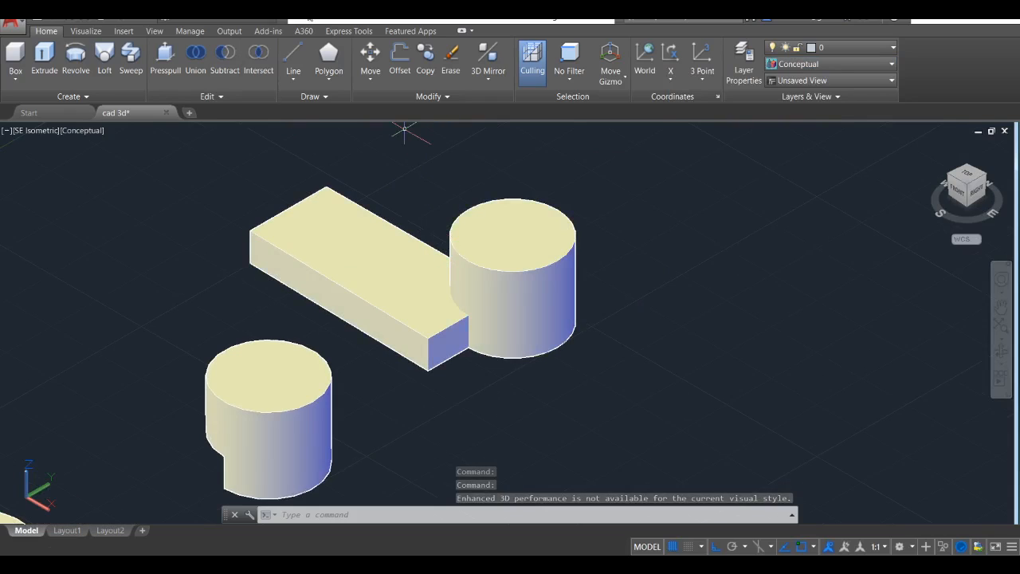
pyautogui.click(256, 56)
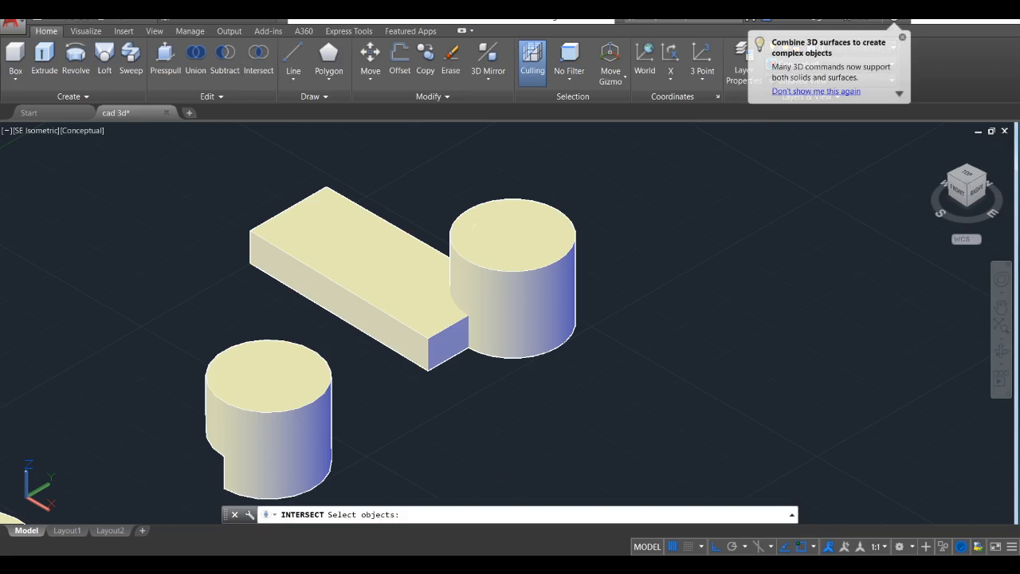
pyautogui.click(400, 273)
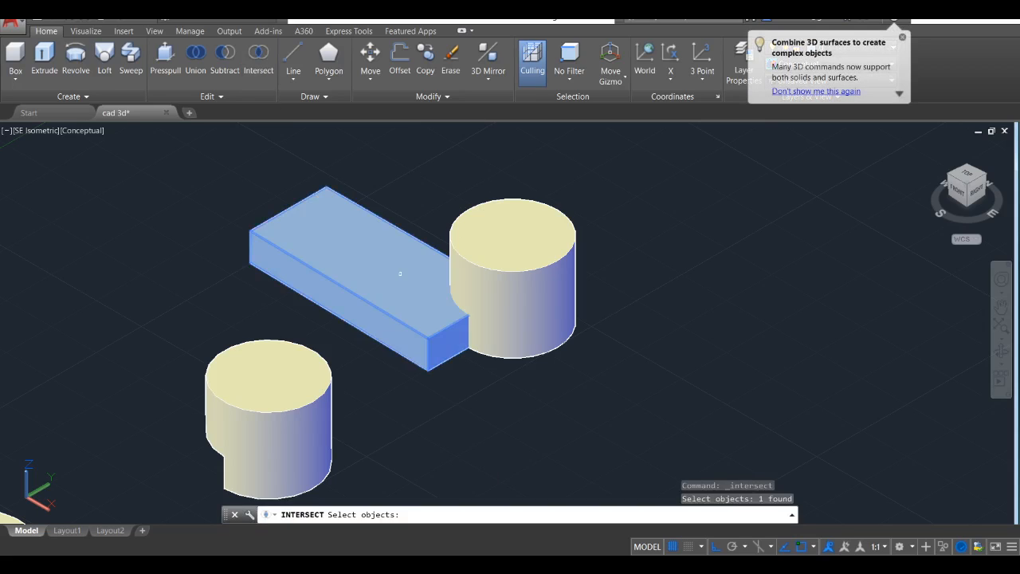
pyautogui.click(500, 269)
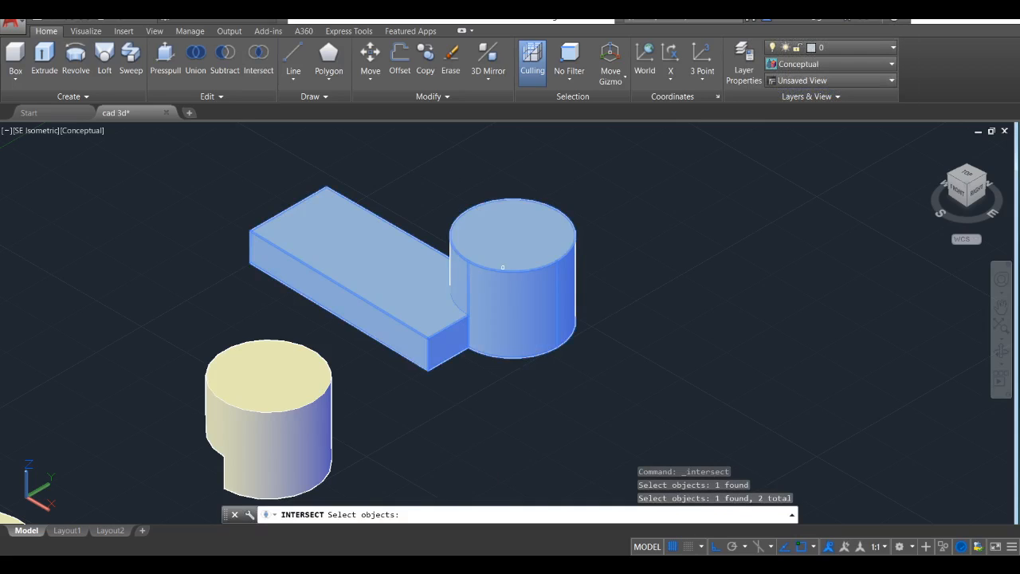
pyautogui.press('Return')
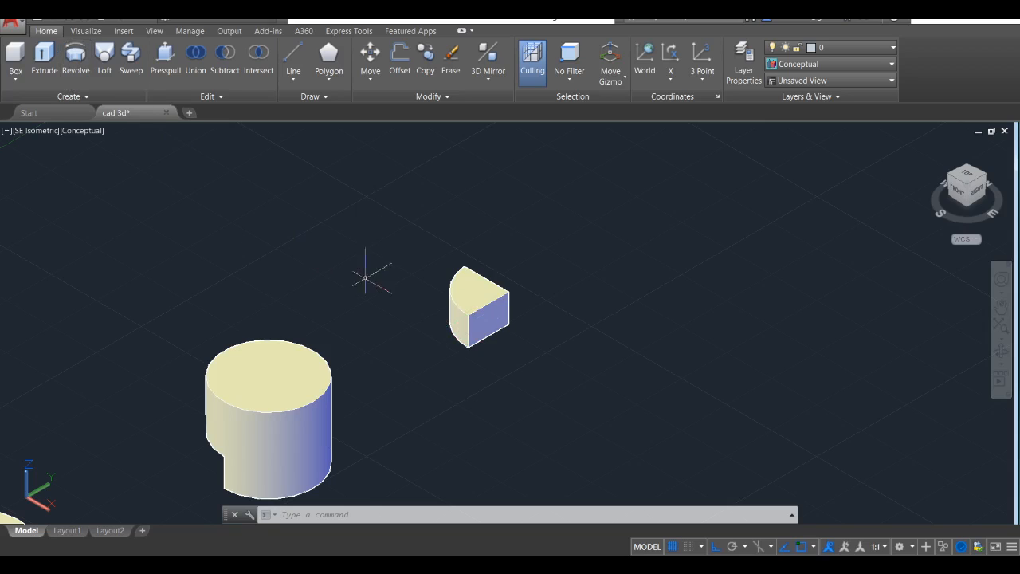
# Move the intersected wedge into the notch at the base of the subtracted cylinder.
pyautogui.click(462, 314)
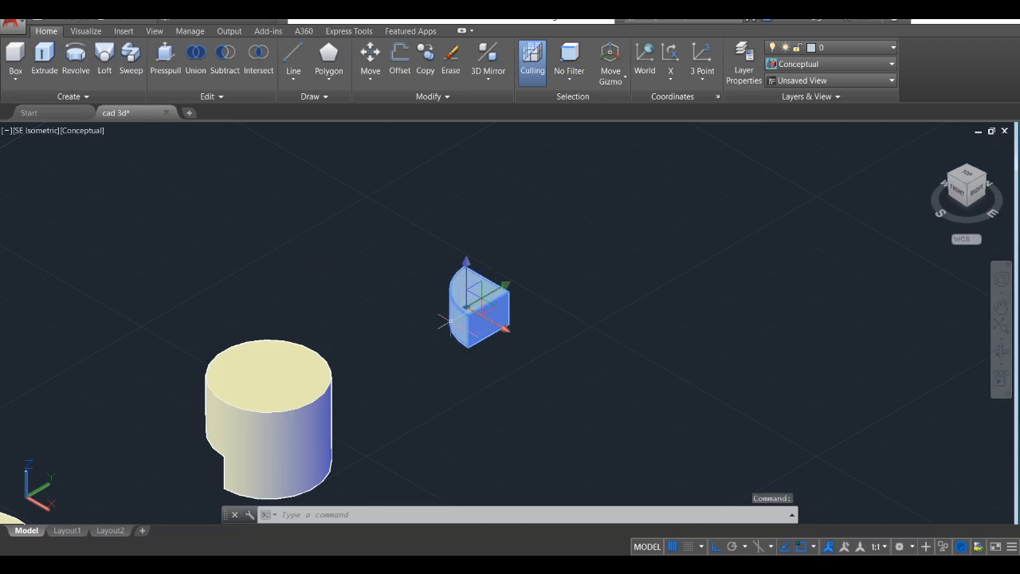
pyautogui.write('m')
pyautogui.press('Return')
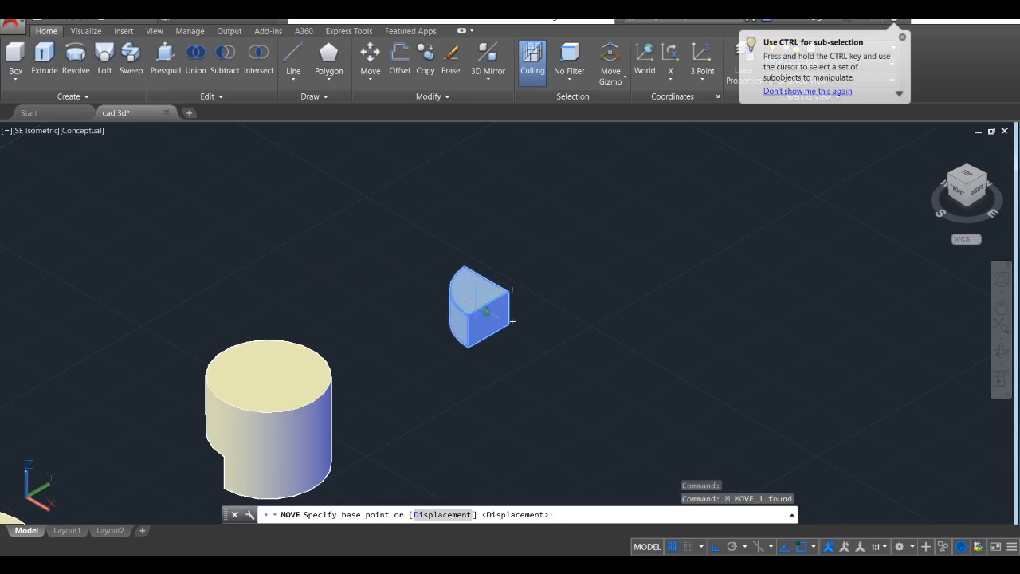
pyautogui.click(449, 329)
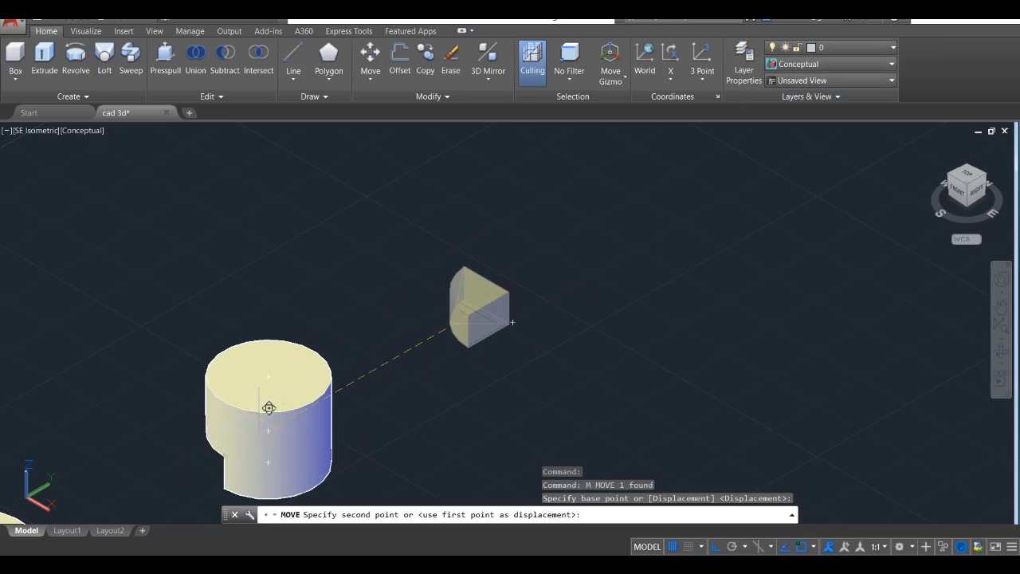
pyautogui.click(225, 452)
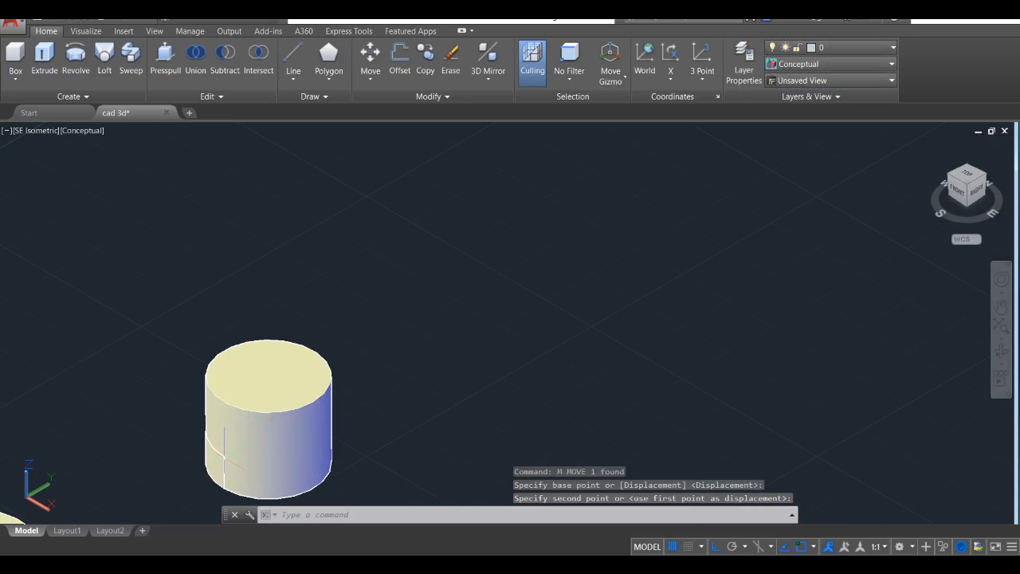
# Examine how the wedge fits the cylinder's notch up close in the 2D Wireframe visual style.
pyautogui.scroll(2, 260, 466)
pyautogui.moveTo(258, 467); pyautogui.dragTo(359, 363, button='middle')
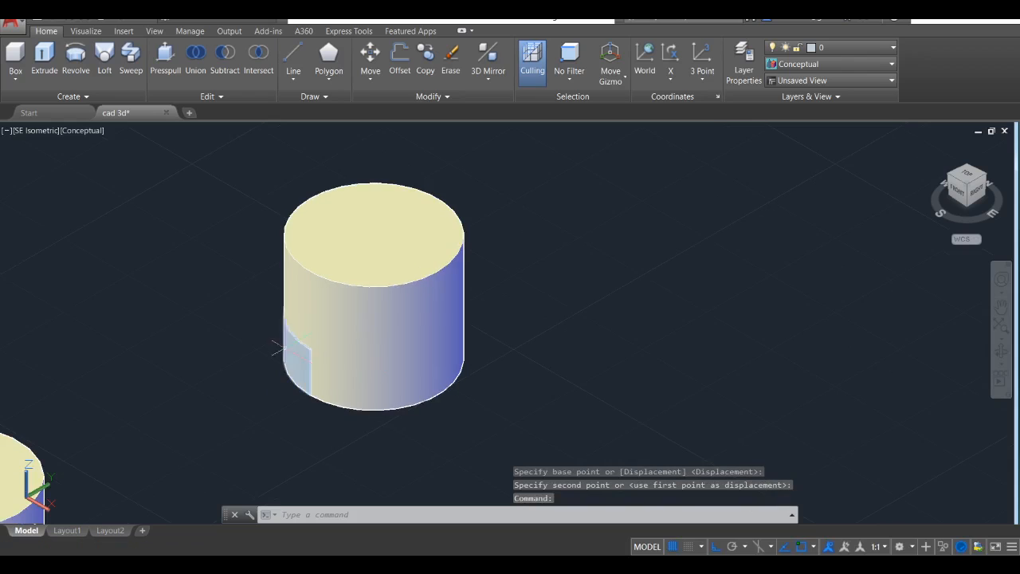
pyautogui.click(793, 66)
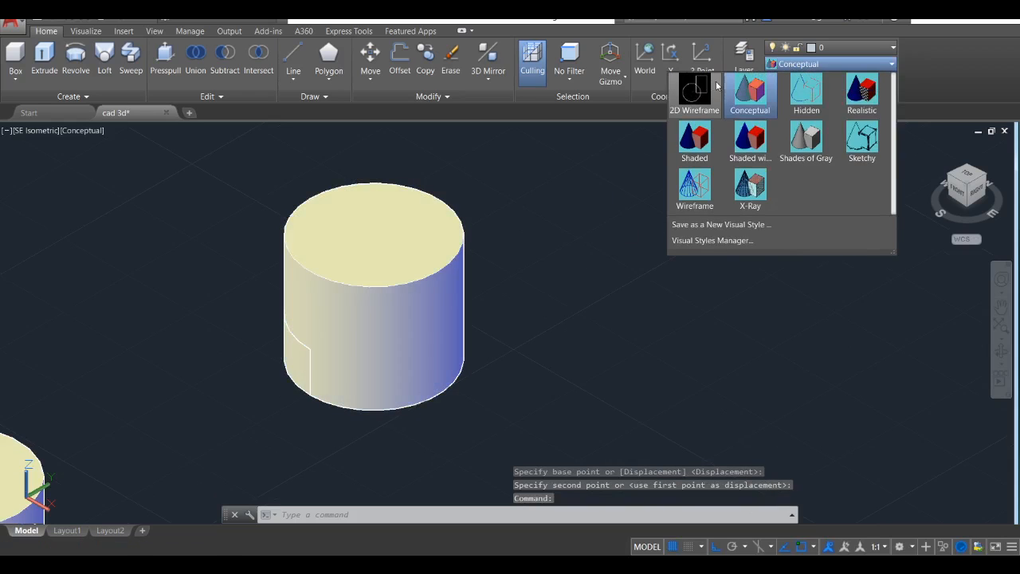
pyautogui.click(699, 93)
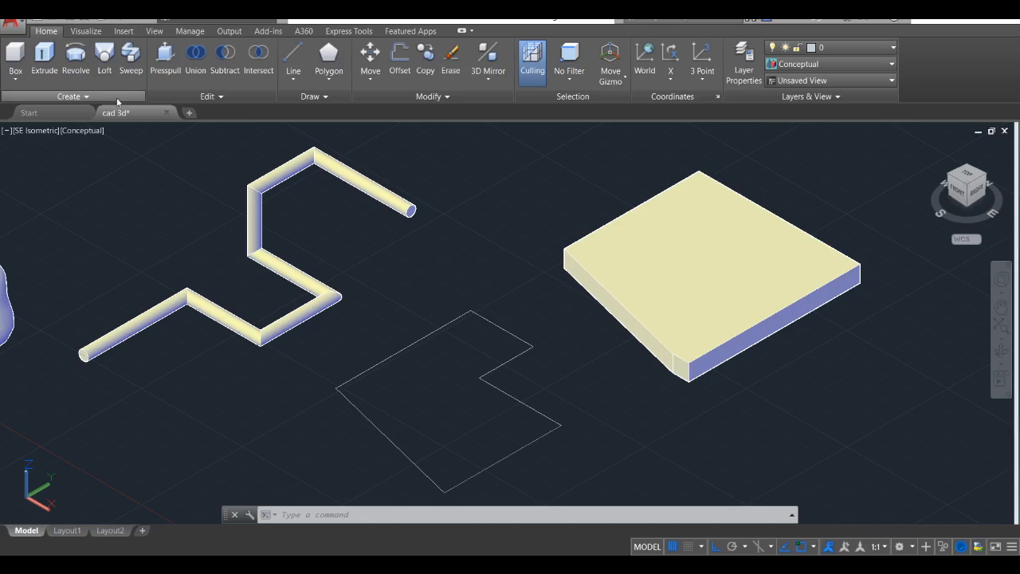
pyautogui.click(220, 94)
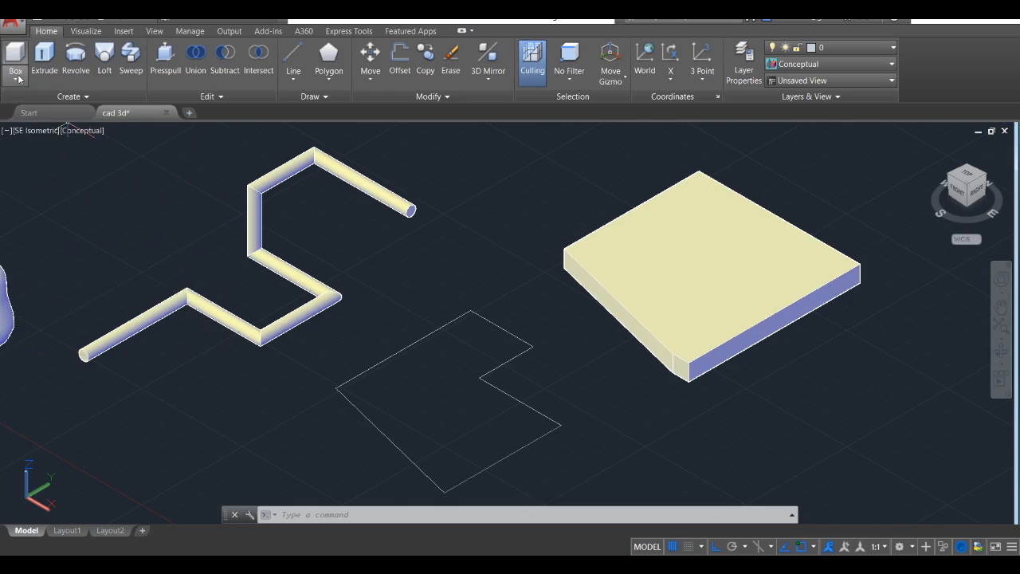
# Create a tall, roughly cubic box solid in the empty area beside the flat slab with the angled side.
pyautogui.scroll(-2, 514, 310)
pyautogui.moveTo(545, 312); pyautogui.dragTo(163, 260, button='middle')
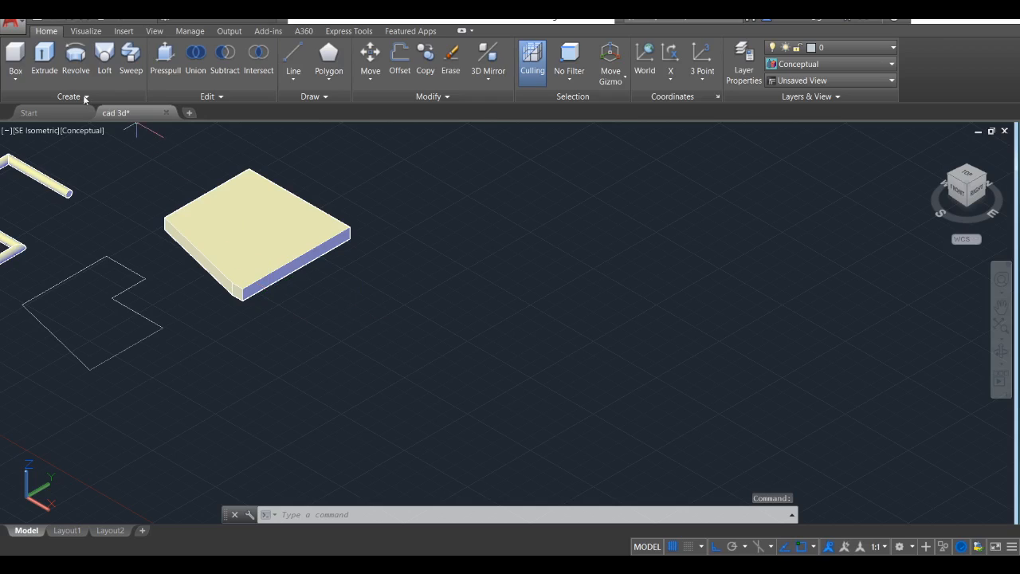
pyautogui.click(15, 76)
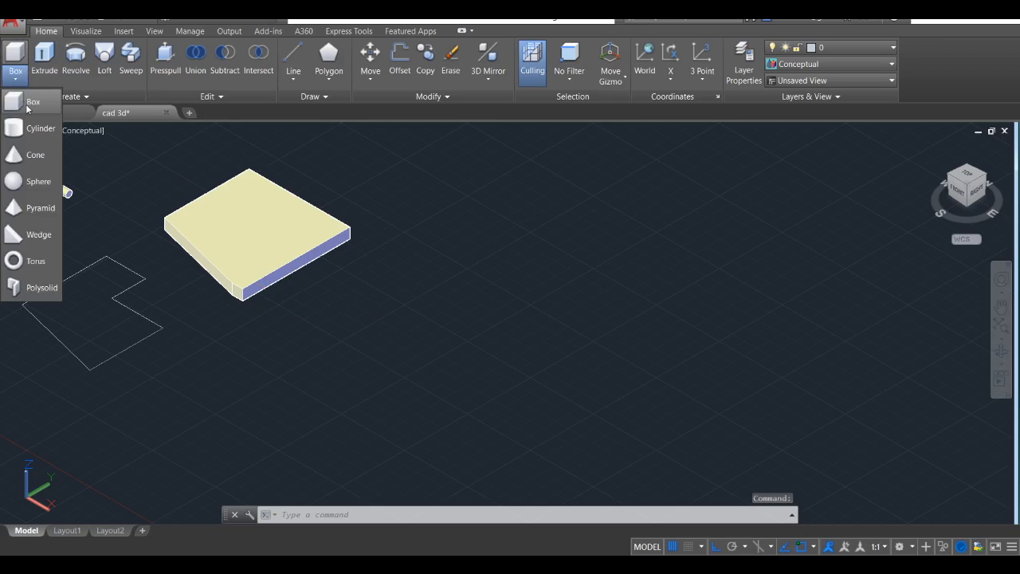
pyautogui.click(28, 104)
pyautogui.click(320, 397)
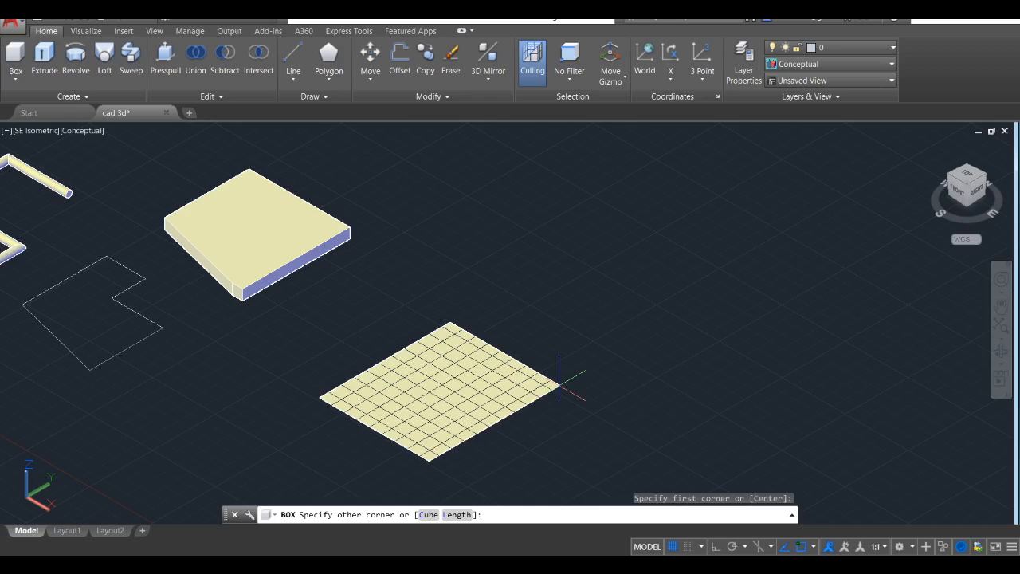
pyautogui.click(559, 384)
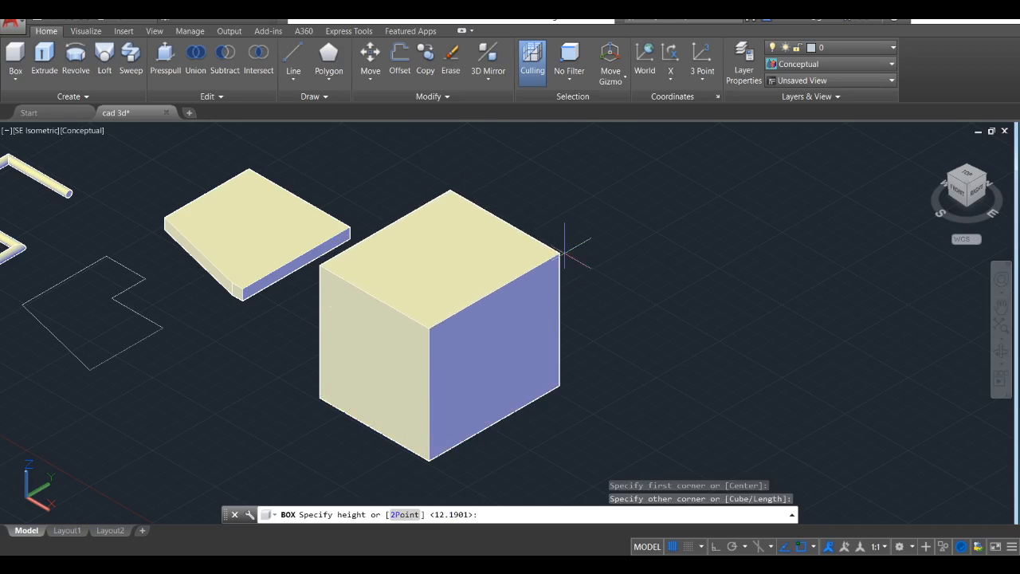
pyautogui.click(568, 247)
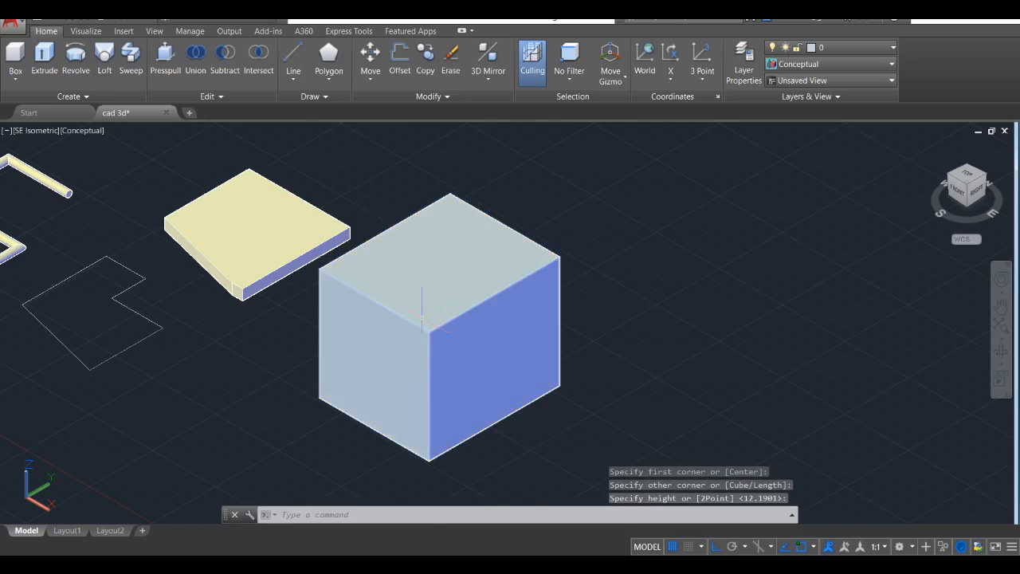
pyautogui.scroll(3, 462, 295)
pyautogui.scroll(-2, 492, 291)
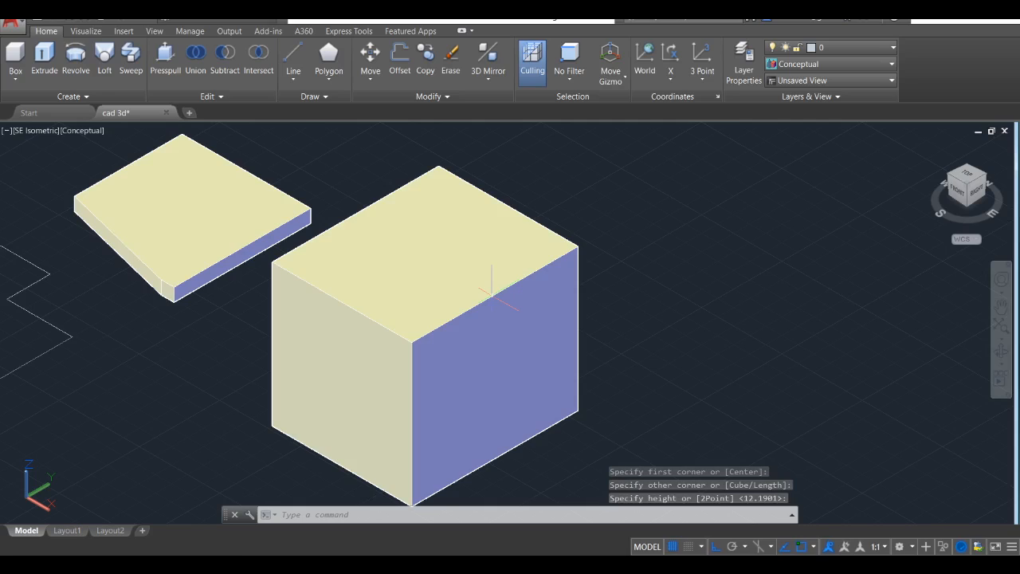
pyautogui.moveTo(491, 293); pyautogui.dragTo(523, 288, button='middle')
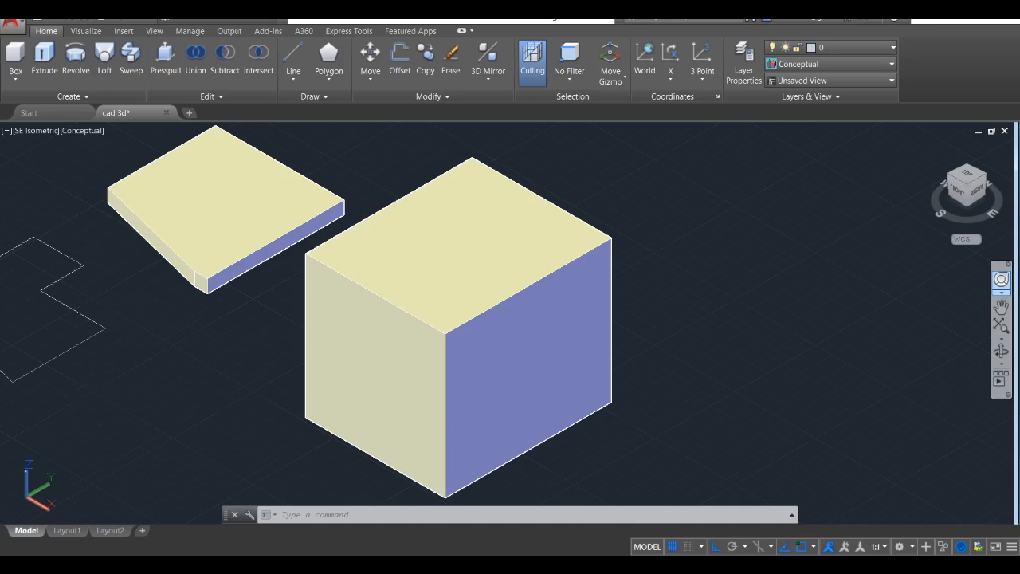
pyautogui.moveTo(1001, 280); pyautogui.dragTo(967, 288, button='middle')
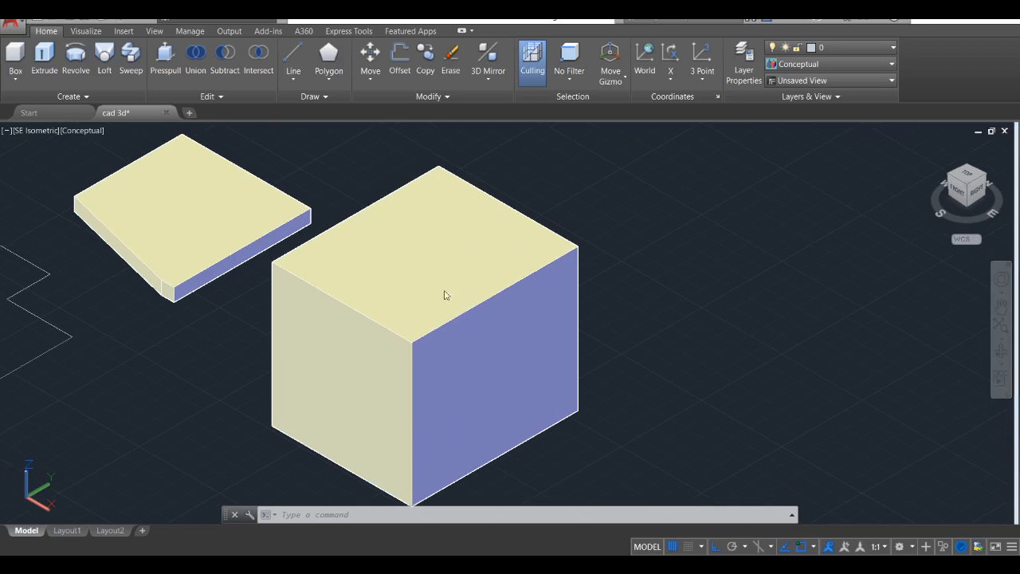
# Fillet the four top edges of the new box with a radius of 1.
pyautogui.click(220, 96)
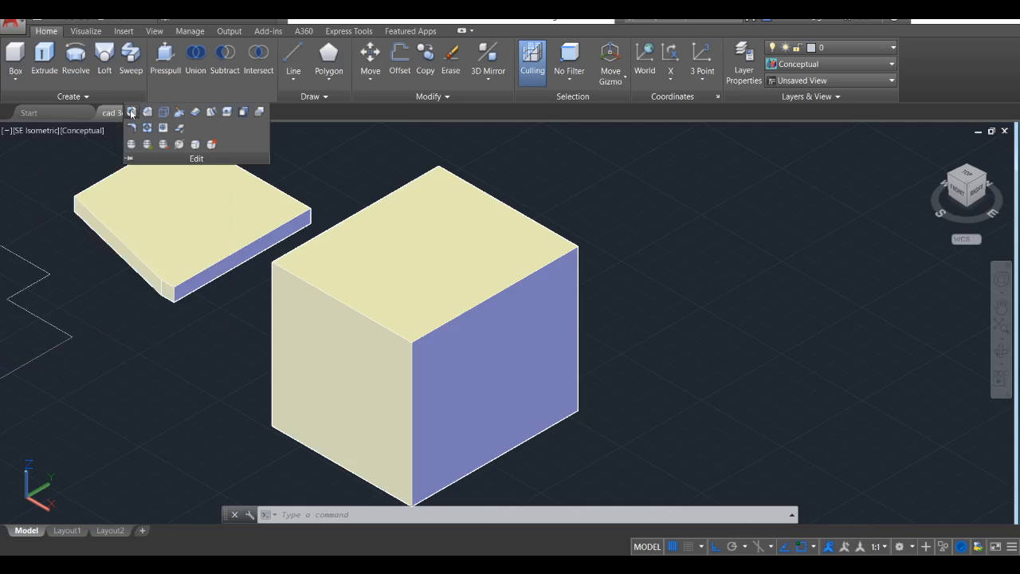
pyautogui.click(131, 112)
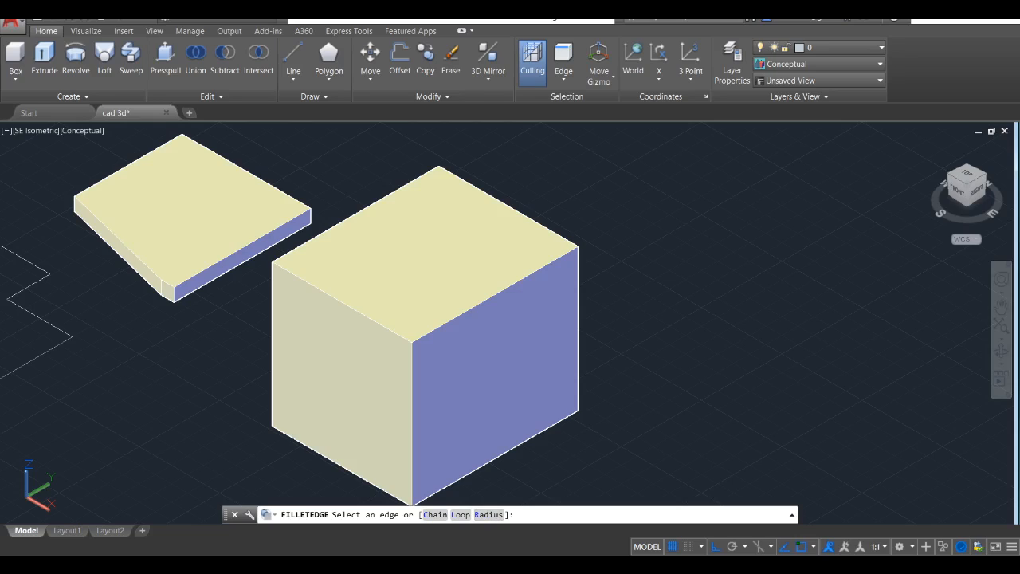
pyautogui.click(489, 513)
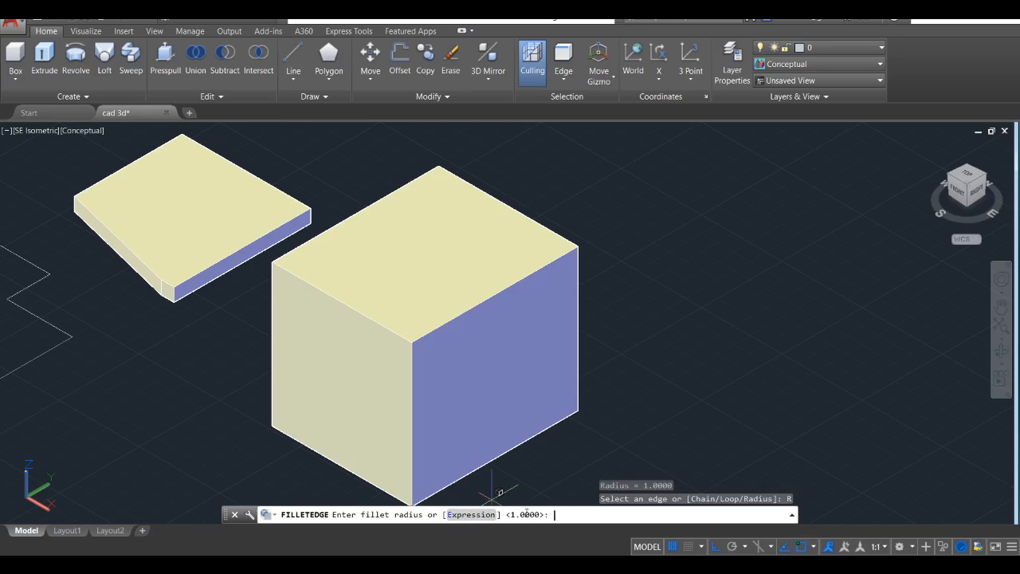
pyautogui.write('1')
pyautogui.press('Return')
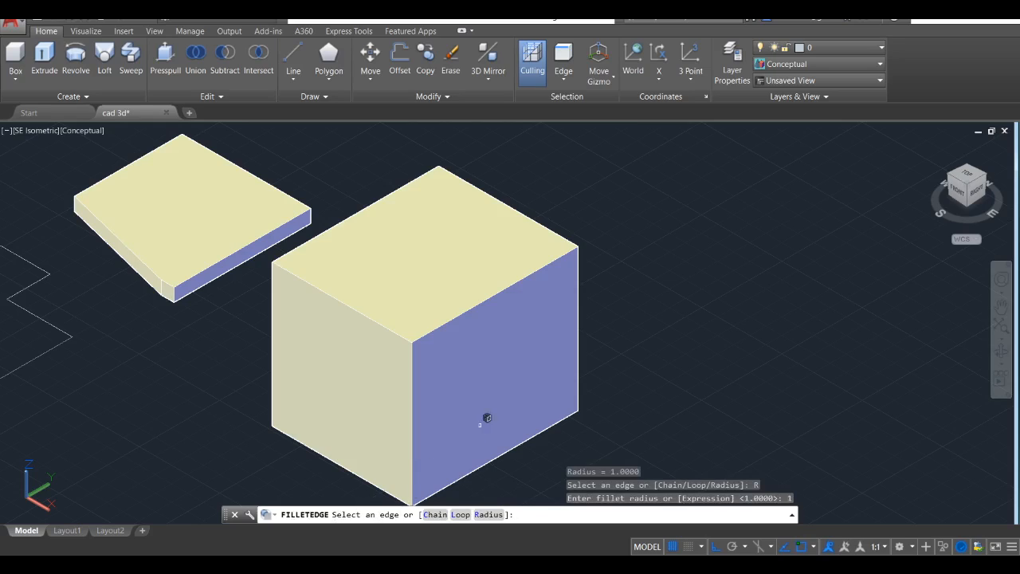
pyautogui.click(498, 292)
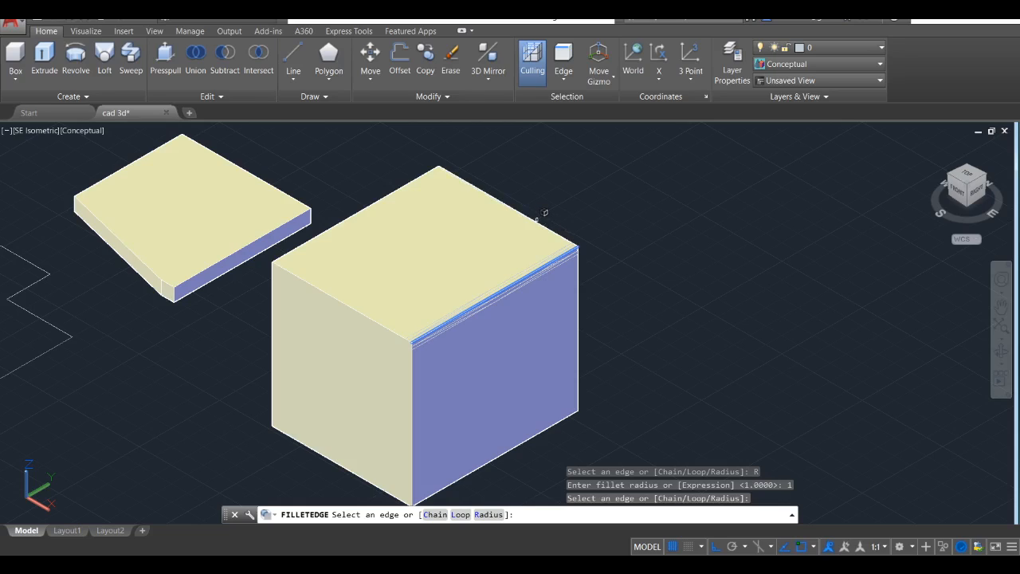
pyautogui.click(544, 215)
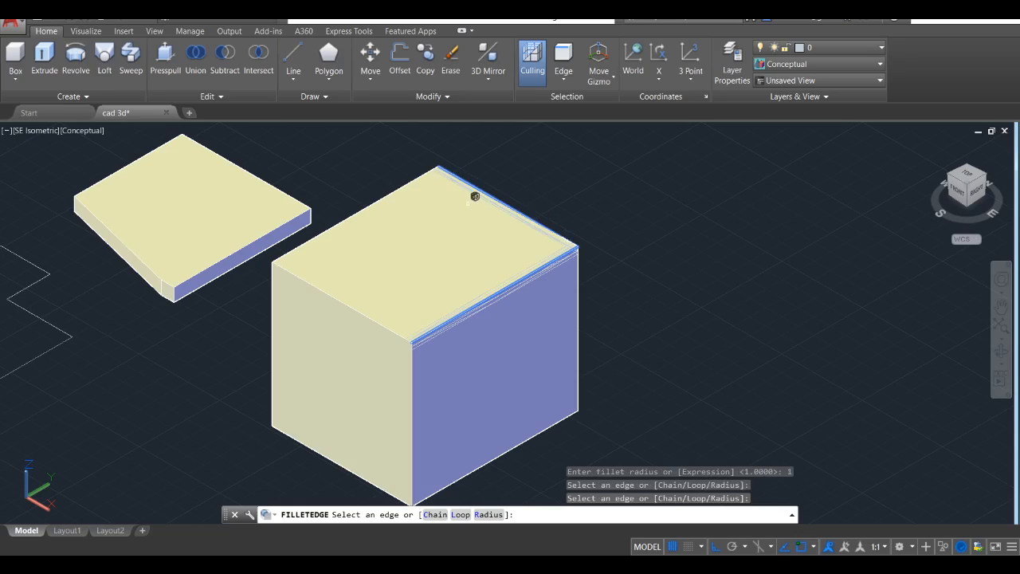
pyautogui.scroll(2, 542, 266)
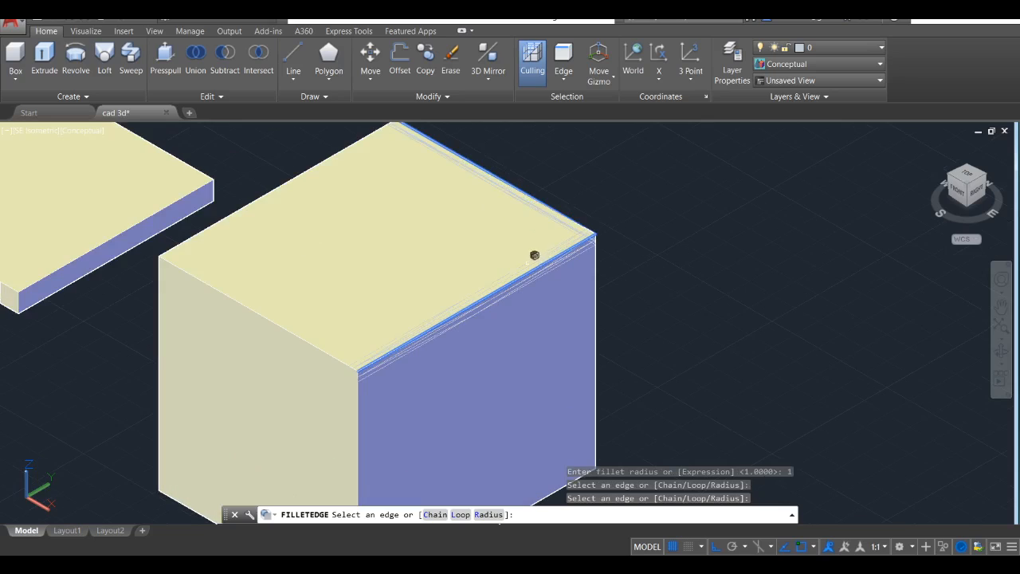
pyautogui.click(353, 141)
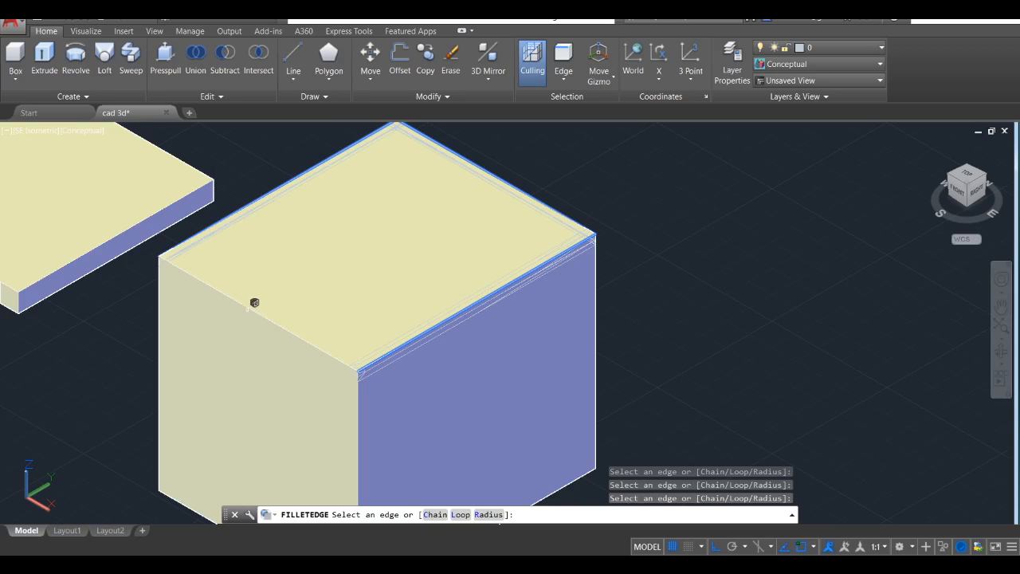
pyautogui.click(287, 329)
pyautogui.press('Return')
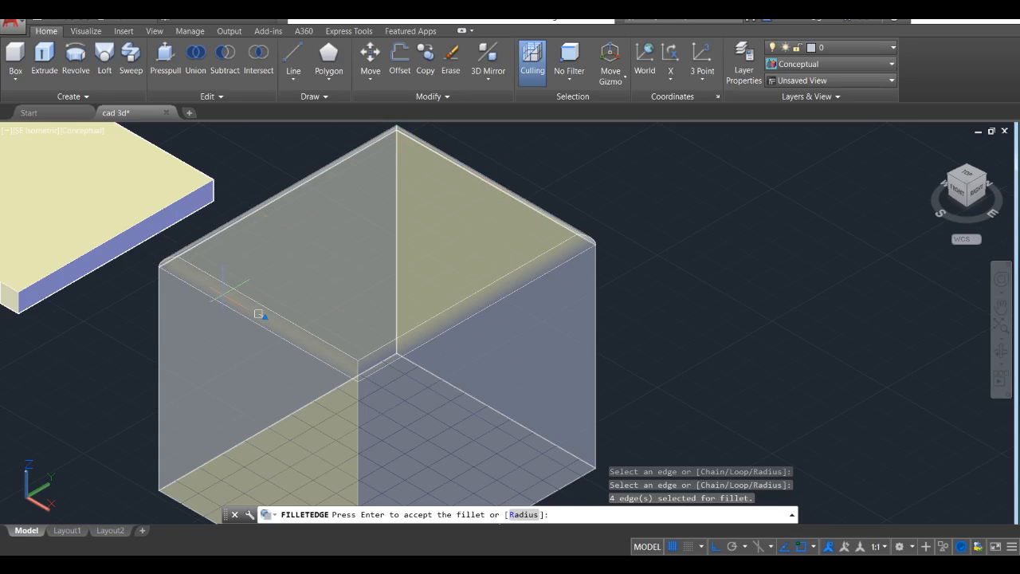
pyautogui.press('Return')
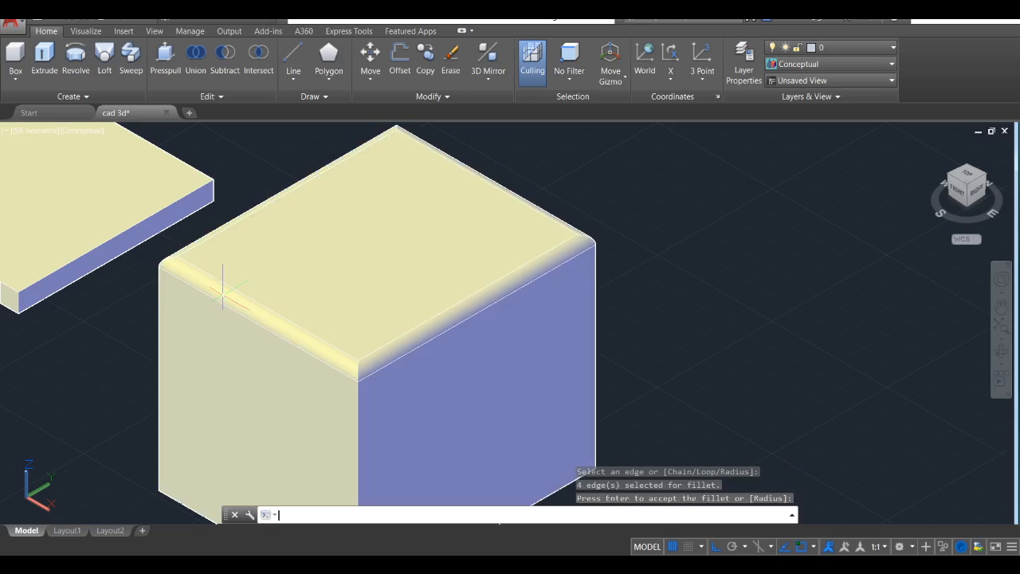
# Examine the box's filleted top edges up close in the 2D Wireframe visual style, and return to Conceptual.
pyautogui.scroll(3, 366, 367)
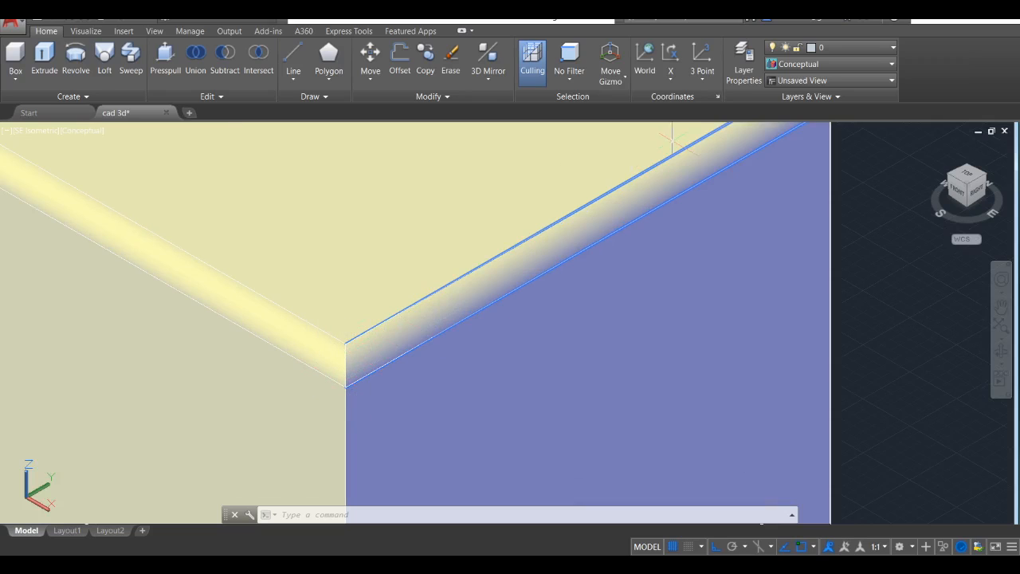
pyautogui.click(781, 65)
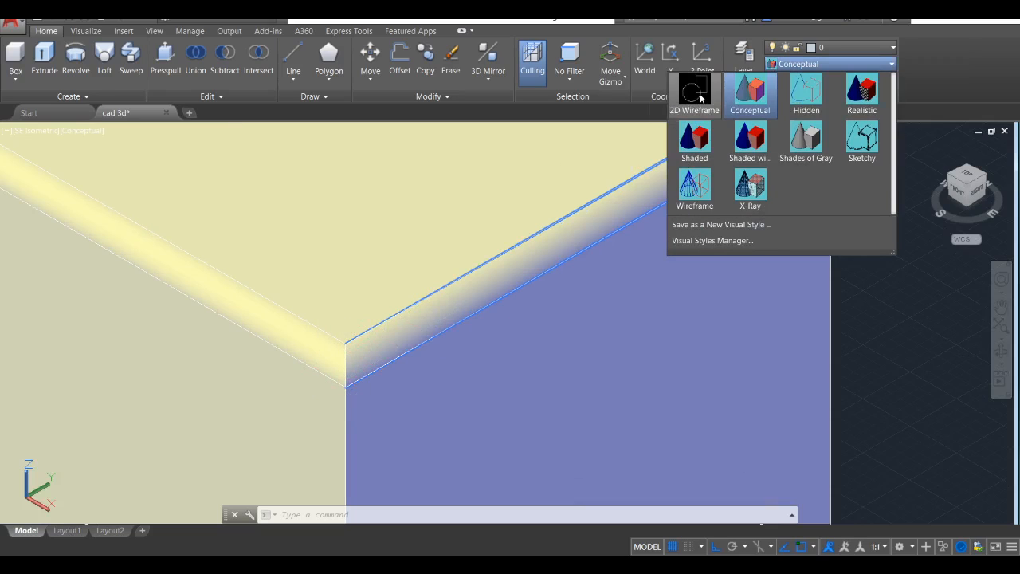
pyautogui.click(701, 97)
pyautogui.scroll(-2, 308, 296)
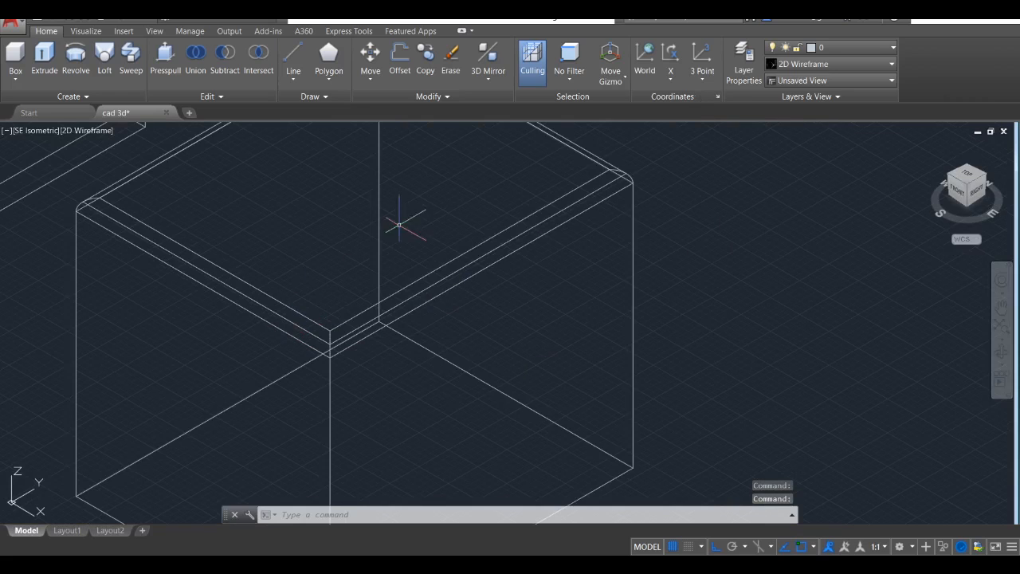
pyautogui.moveTo(406, 220); pyautogui.dragTo(338, 321, button='middle')
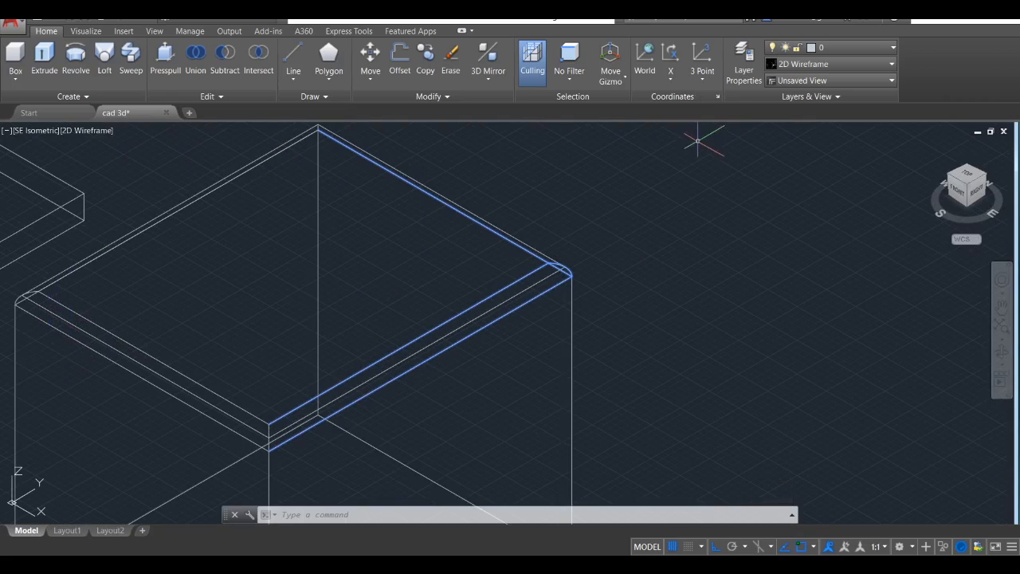
pyautogui.click(791, 65)
pyautogui.click(791, 66)
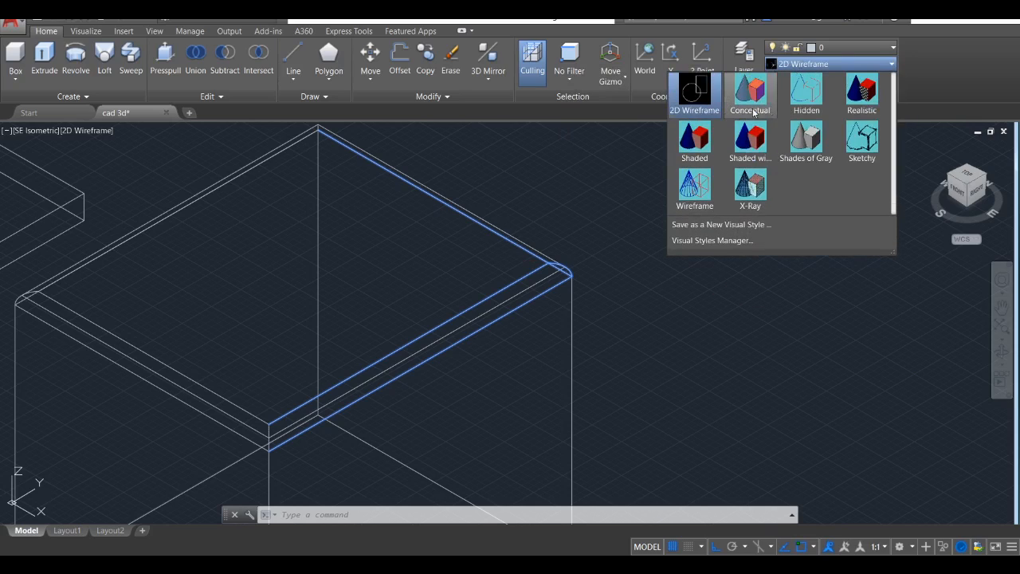
pyautogui.click(753, 107)
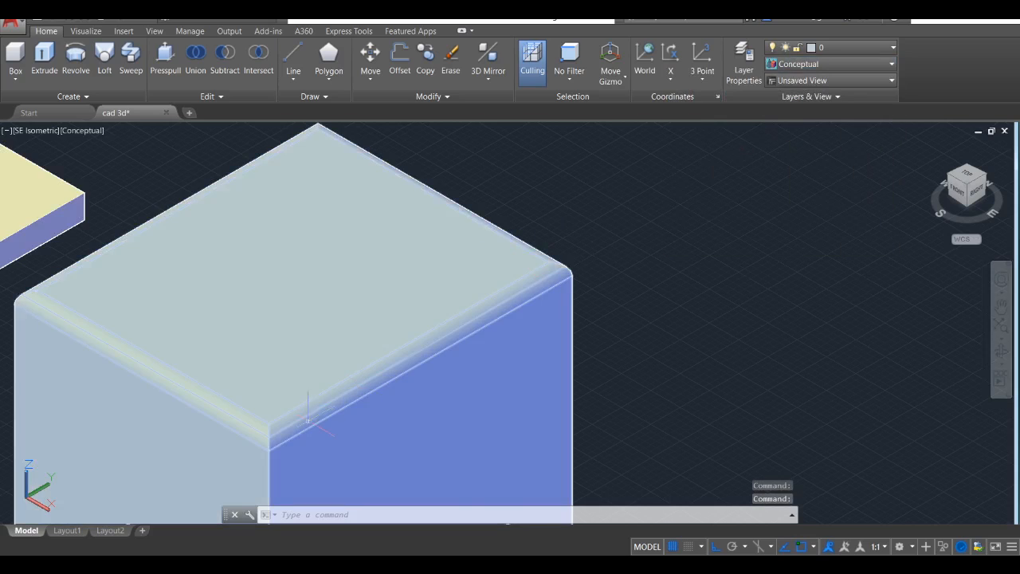
pyautogui.scroll(-4, 308, 420)
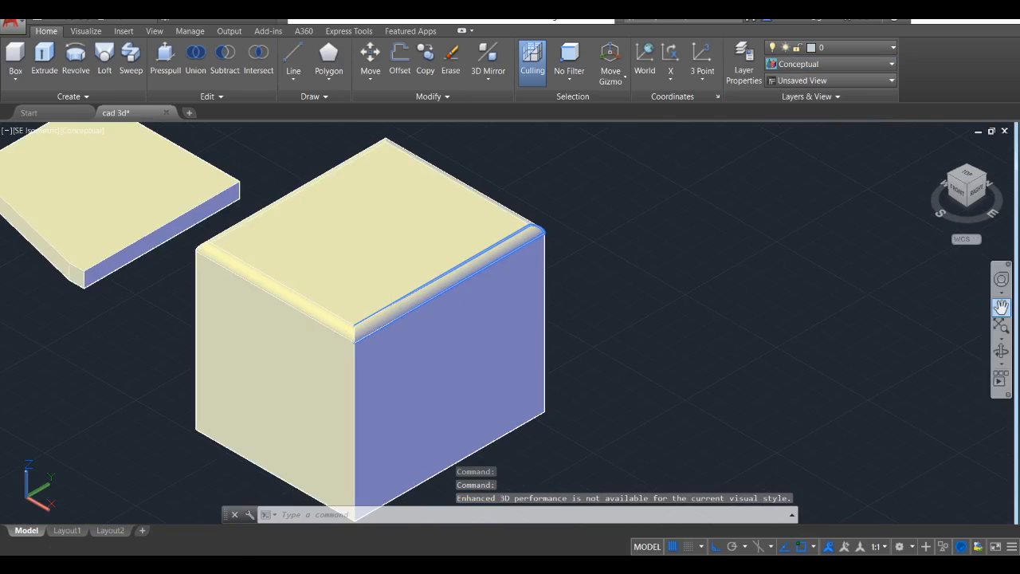
pyautogui.scroll(-2, 358, 374)
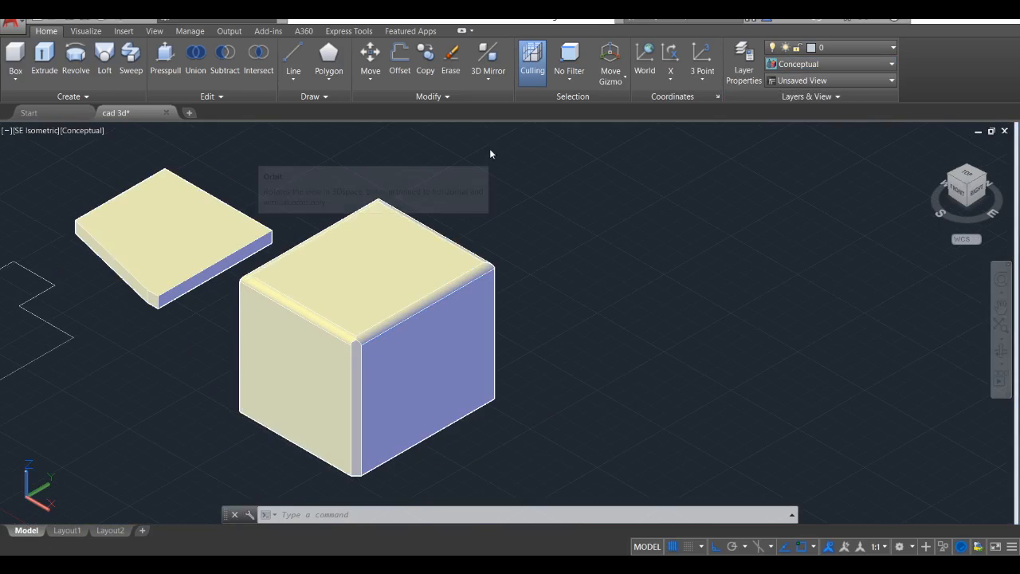
# Create a flat, disc-like cylinder with a radius of about 20 in the empty space beside the filleted box.
pyautogui.click(216, 97)
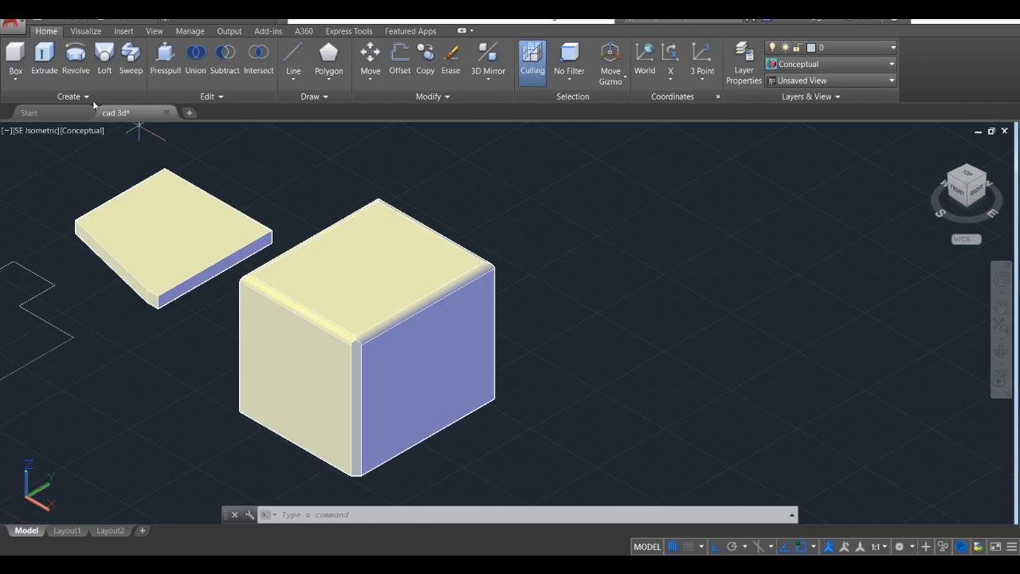
pyautogui.click(15, 78)
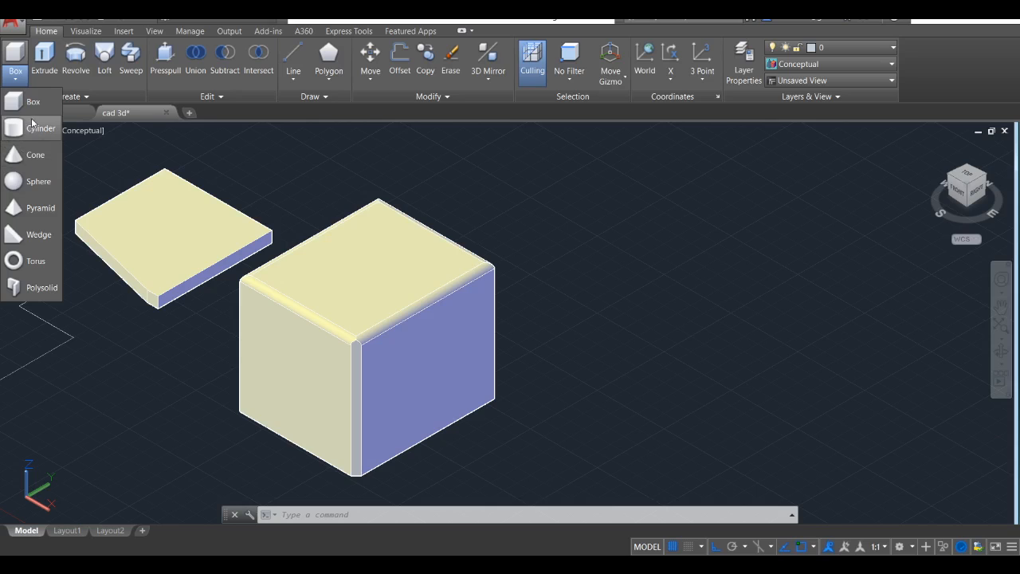
pyautogui.click(38, 130)
pyautogui.moveTo(639, 396); pyautogui.dragTo(421, 300, button='middle')
pyautogui.scroll(1, 421, 299)
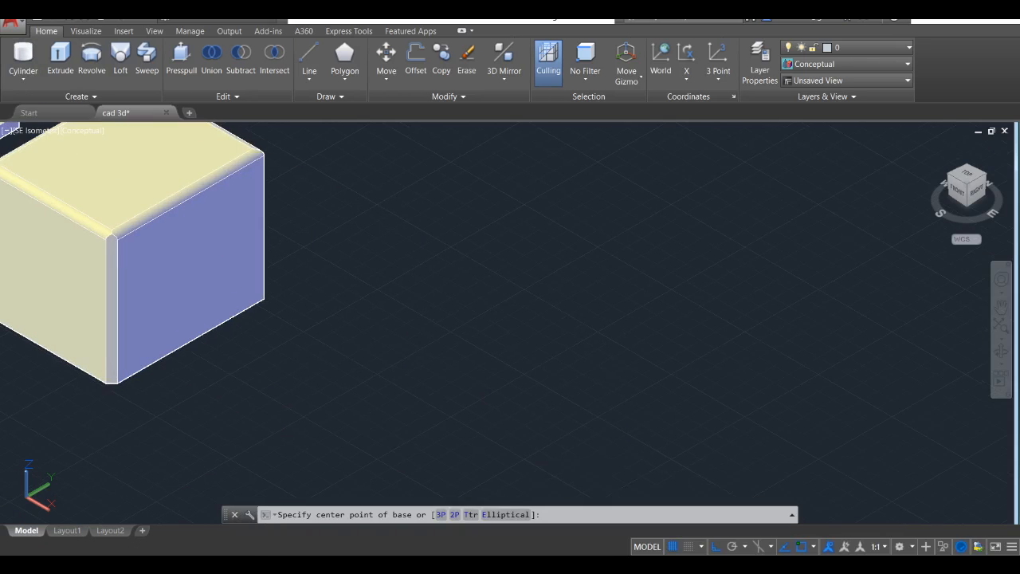
pyautogui.click(23, 79)
pyautogui.click(34, 131)
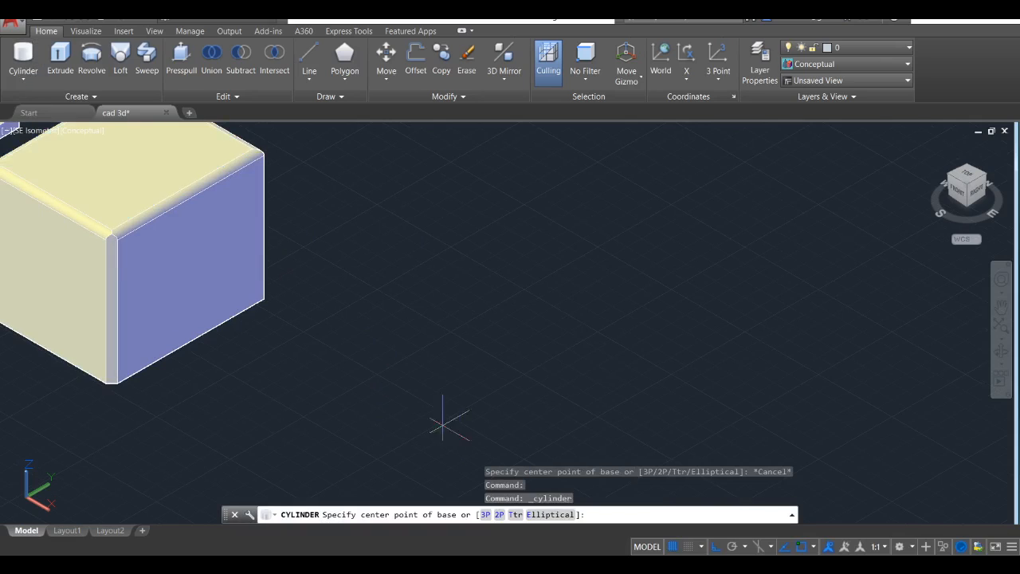
pyautogui.click(489, 397)
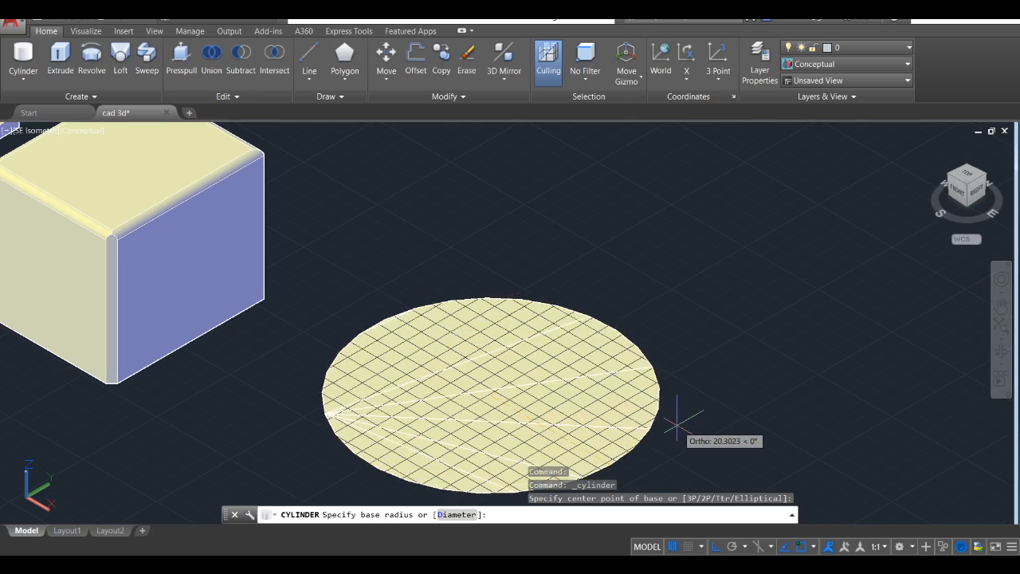
pyautogui.click(656, 394)
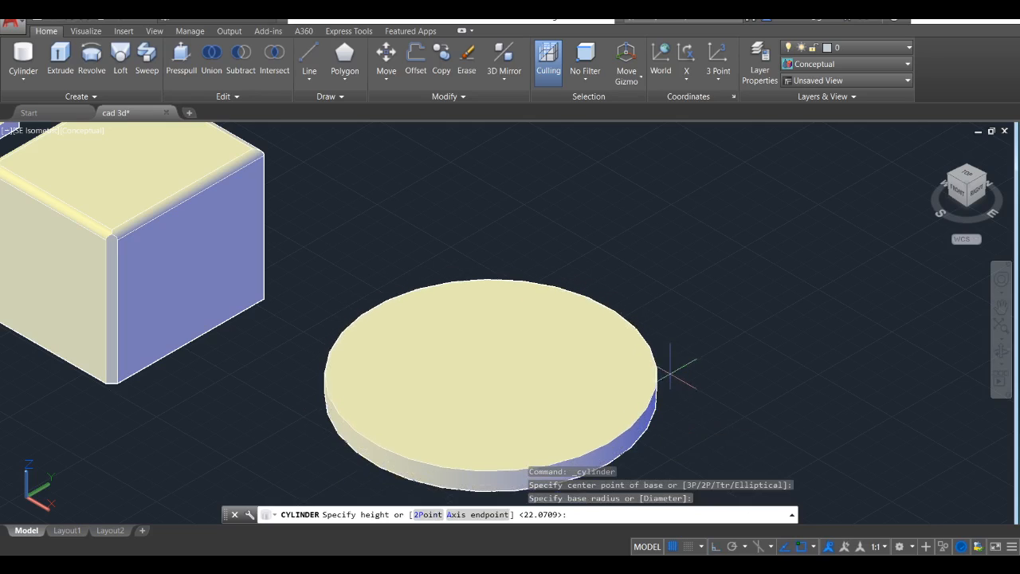
pyautogui.click(666, 363)
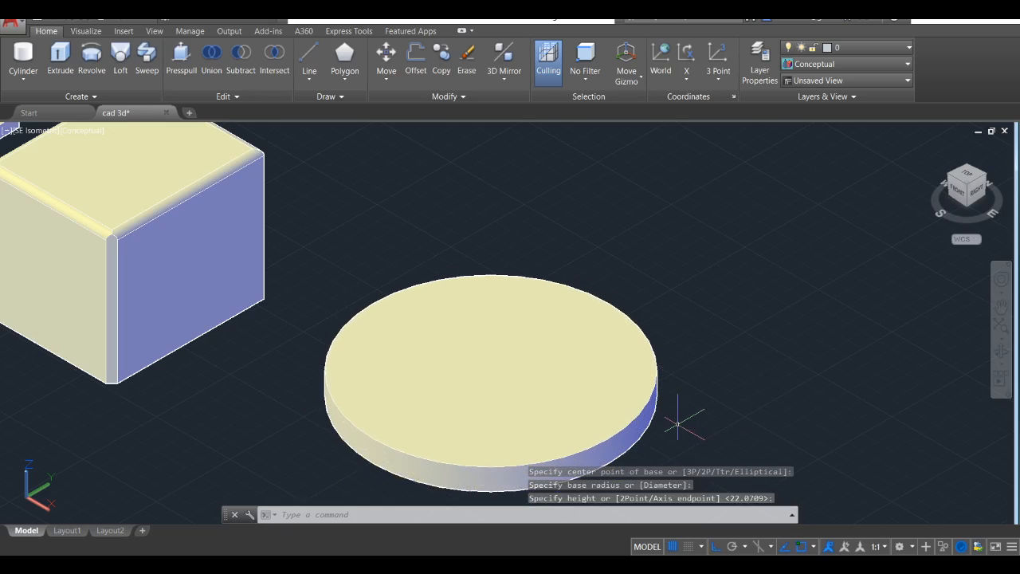
pyautogui.moveTo(682, 420); pyautogui.dragTo(599, 368, button='middle')
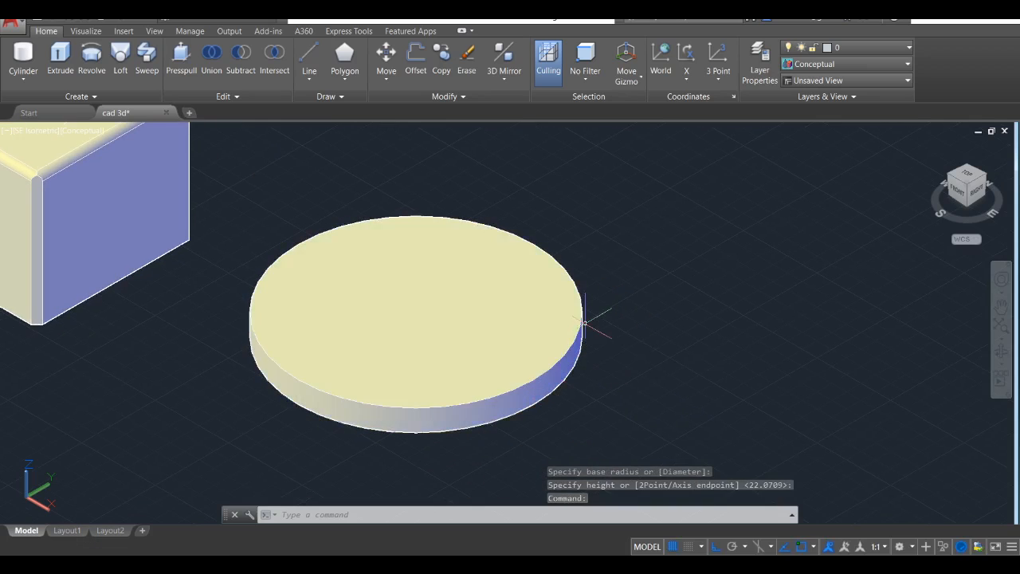
pyautogui.scroll(4, 573, 339)
pyautogui.moveTo(574, 339); pyautogui.dragTo(764, 260, button='middle')
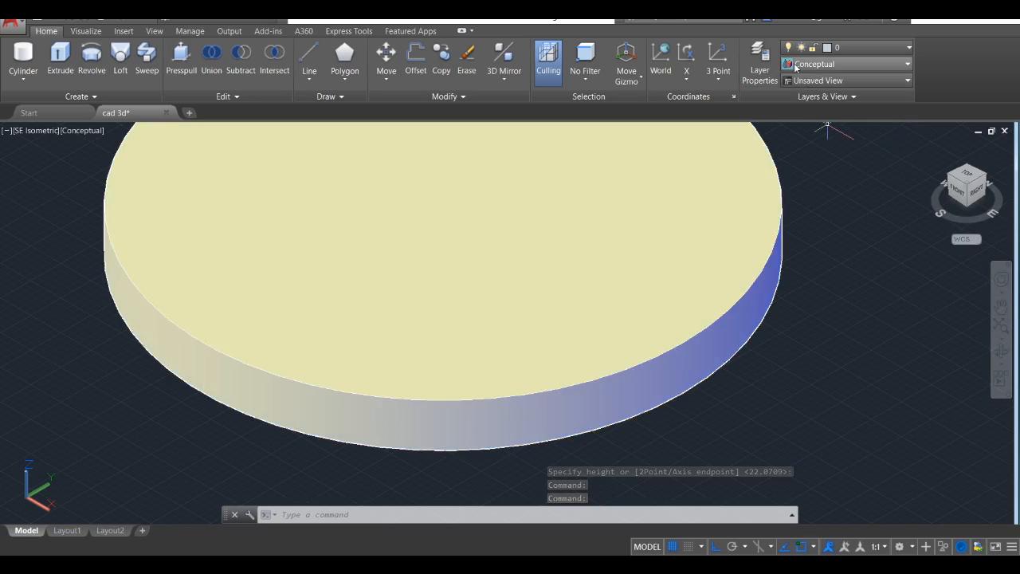
# View the flat disc-like cylinder in the 2D Wireframe visual style, and return to Conceptual.
pyautogui.click(805, 63)
pyautogui.click(712, 92)
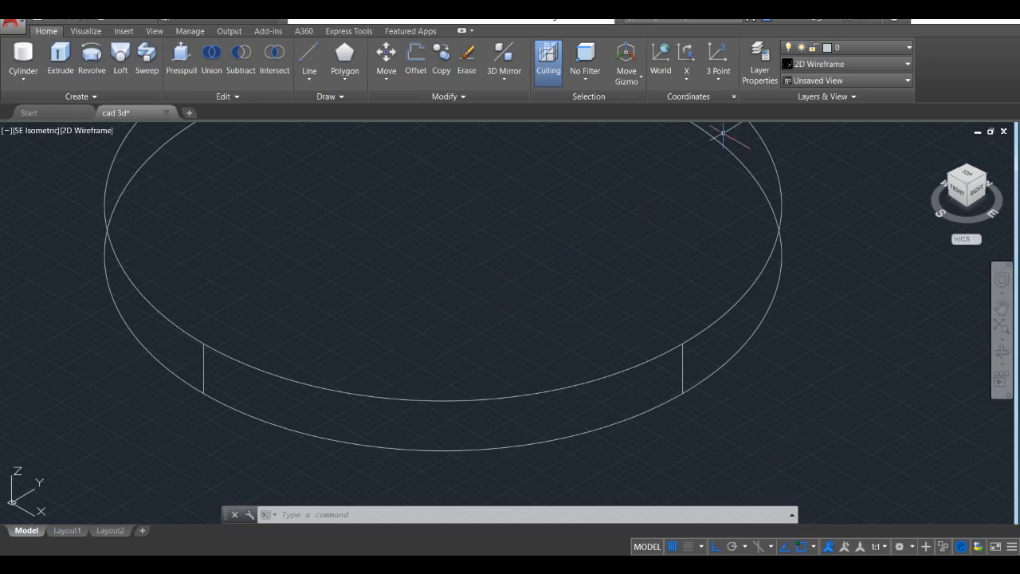
pyautogui.click(821, 64)
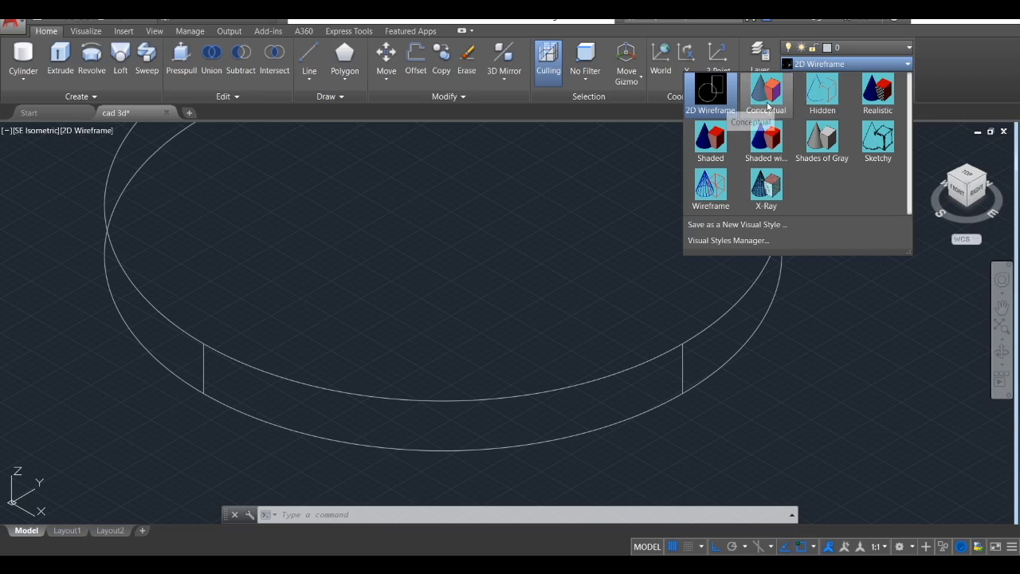
pyautogui.click(766, 94)
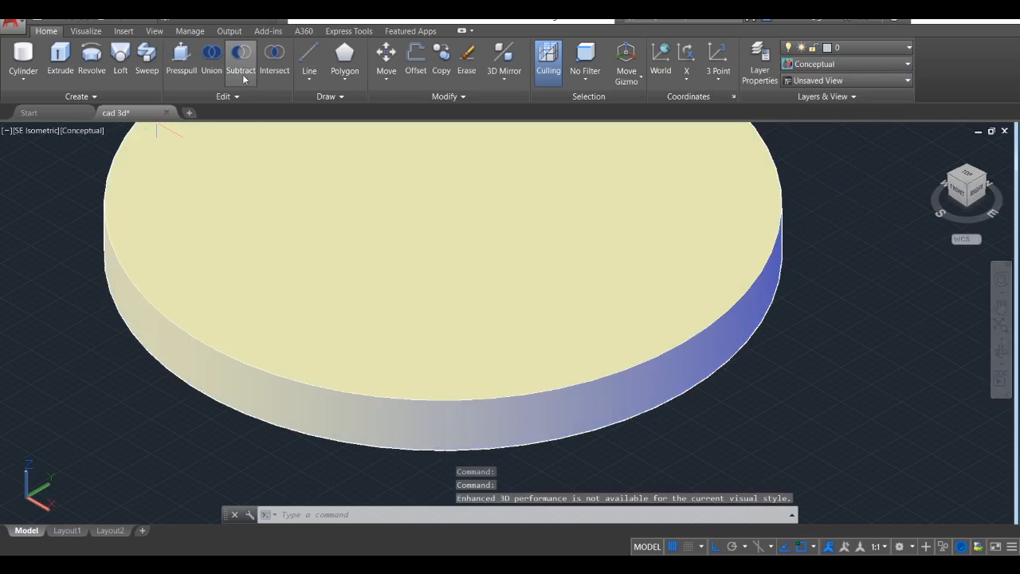
# Chamfer the circular top edge of the flat cylinder with both chamfer distances set to 1.
pyautogui.click(235, 96)
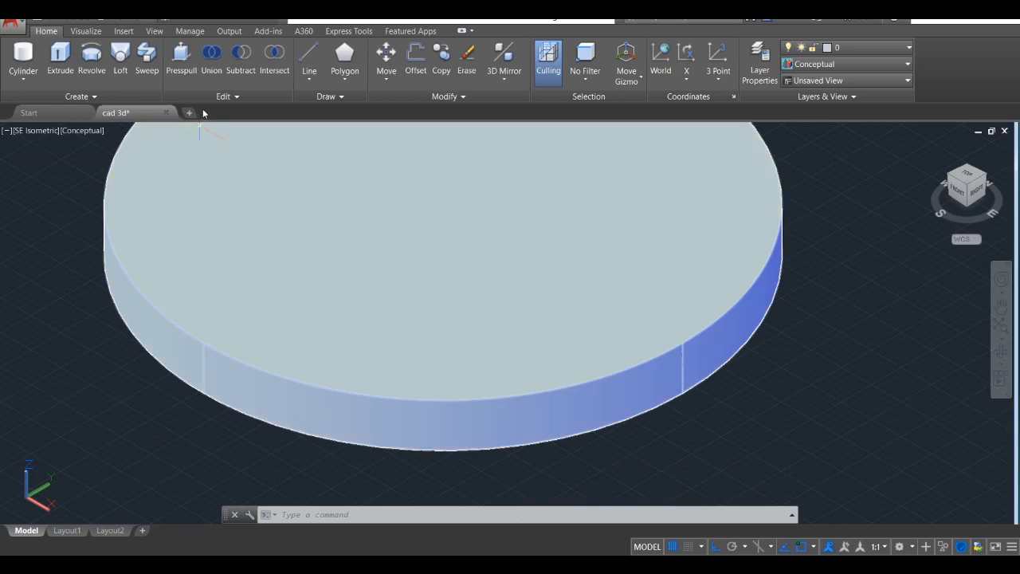
pyautogui.click(234, 96)
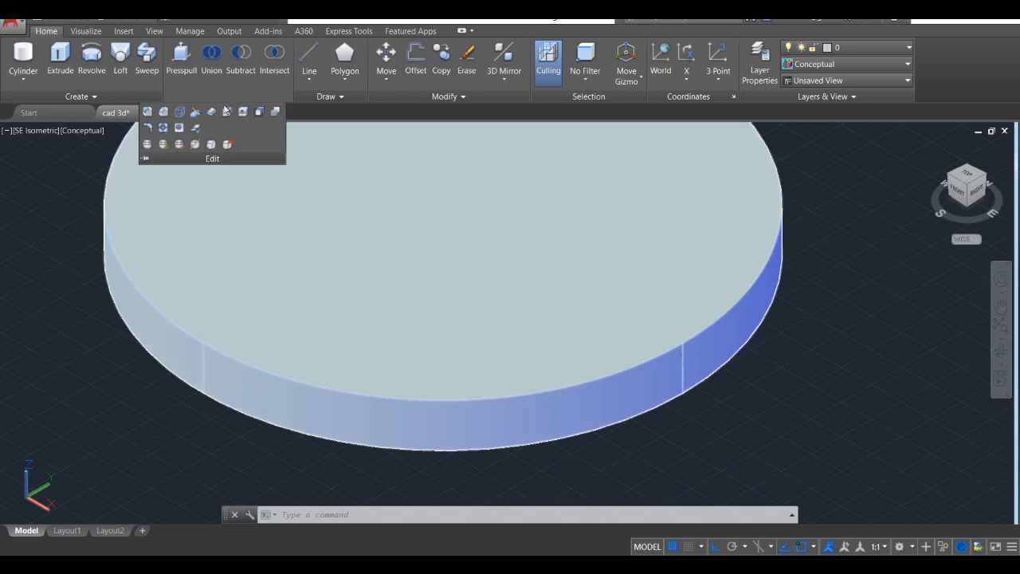
pyautogui.click(164, 113)
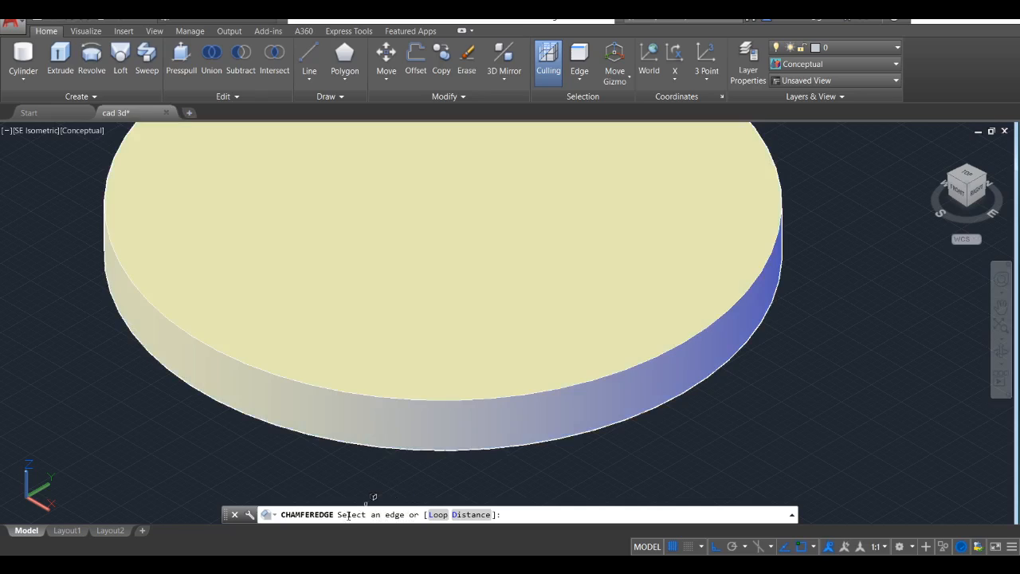
pyautogui.click(533, 386)
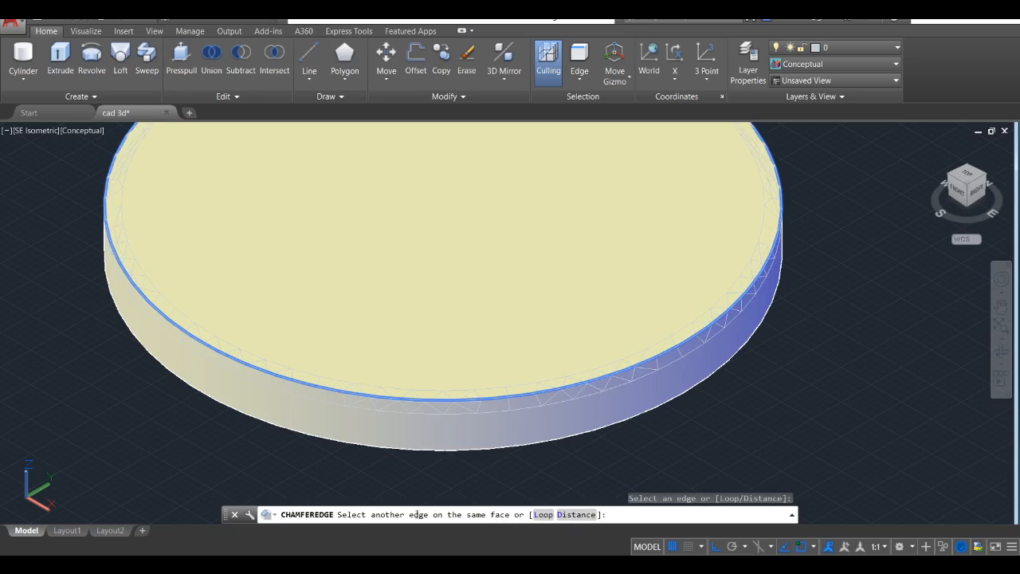
pyautogui.click(586, 516)
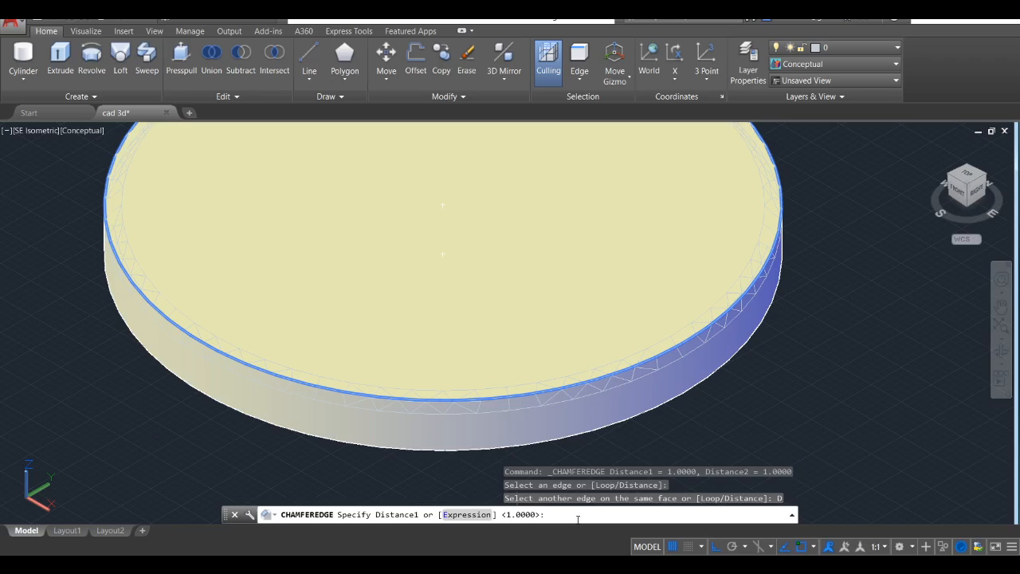
pyautogui.press('Return')
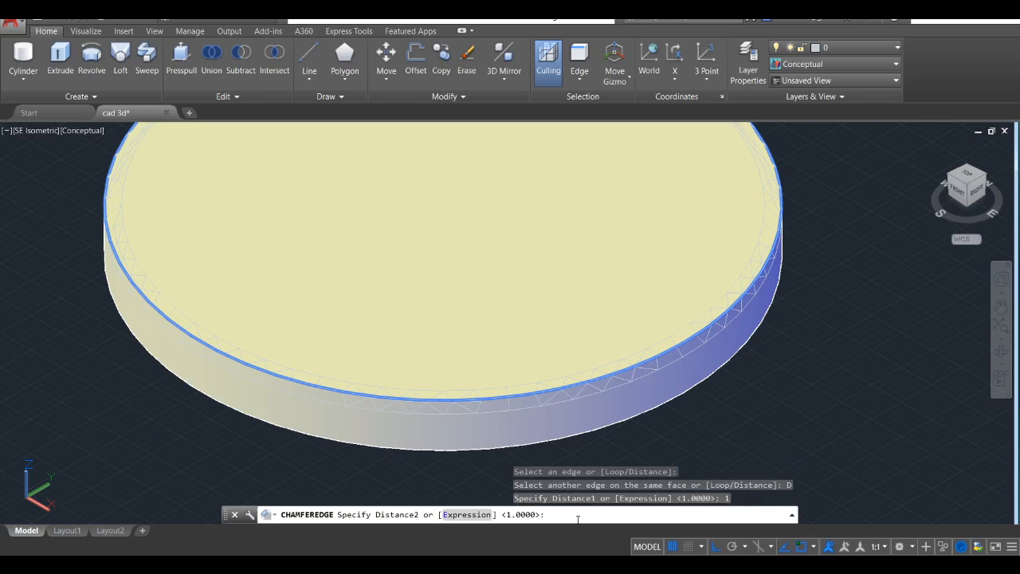
pyautogui.press('Return')
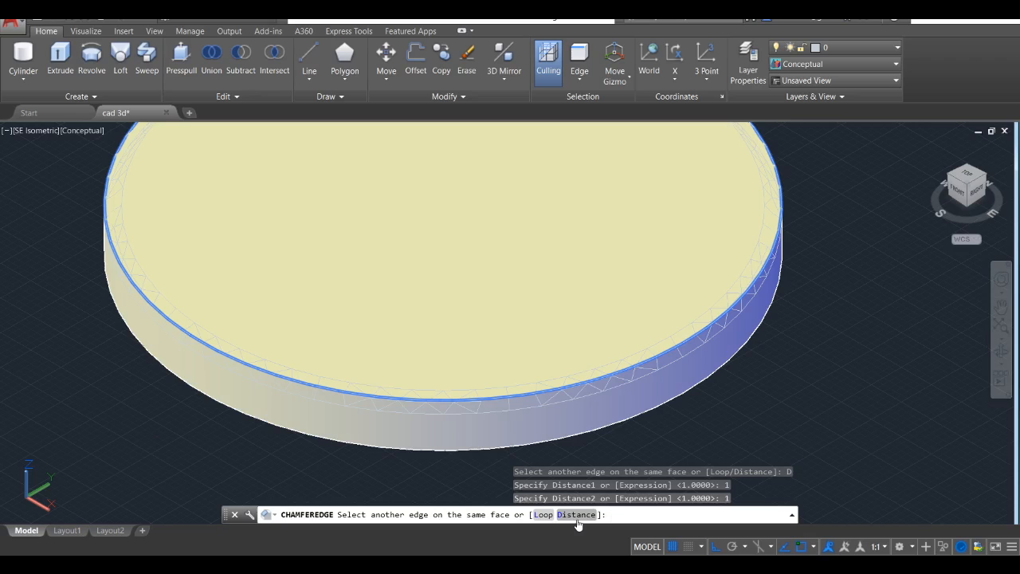
pyautogui.press('Return')
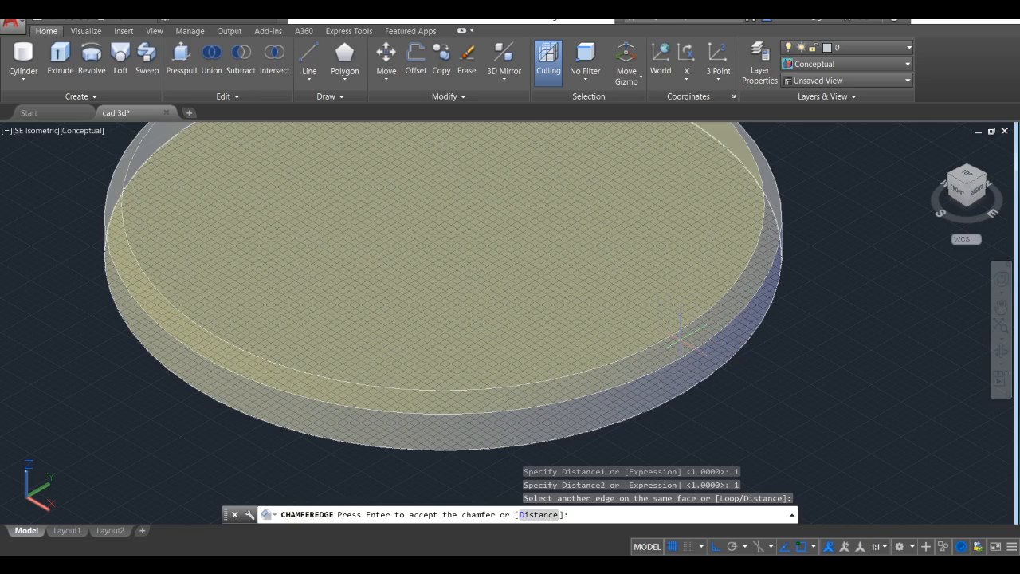
pyautogui.press('Return')
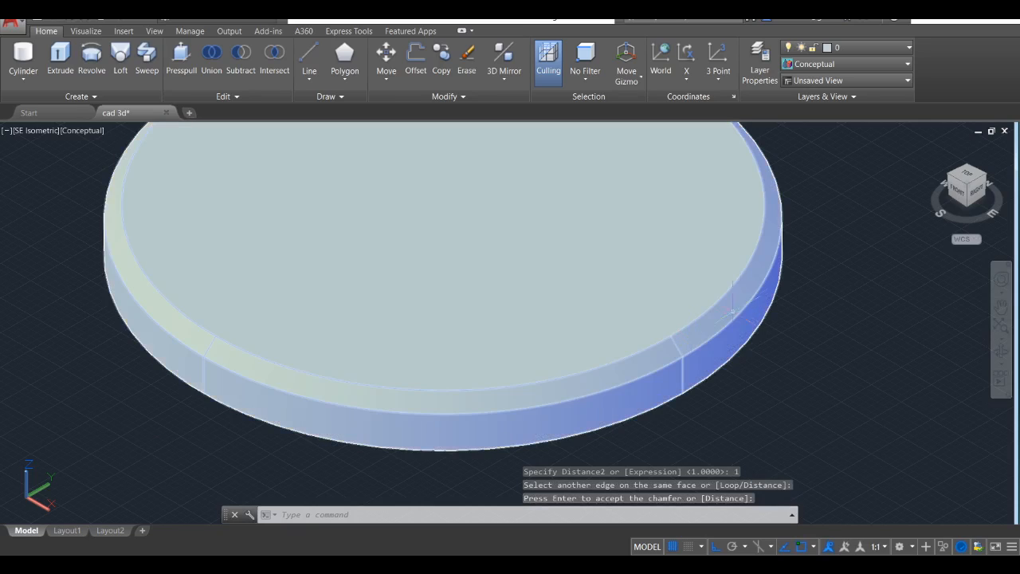
# Examine the cylinder's chamfered top edge up close in the 2D Wireframe visual style, and return to Conceptual.
pyautogui.scroll(-3, 781, 319)
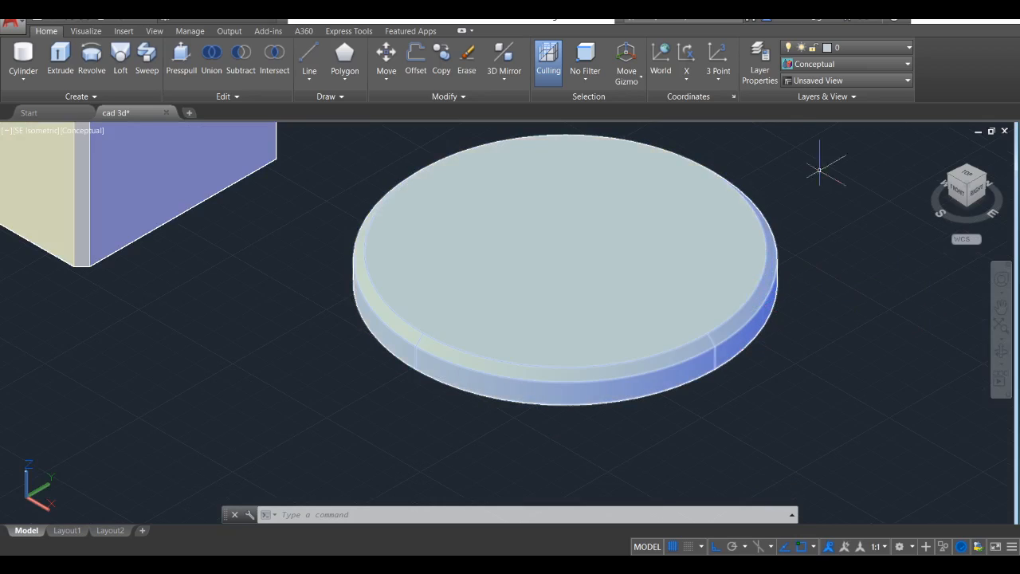
pyautogui.click(803, 64)
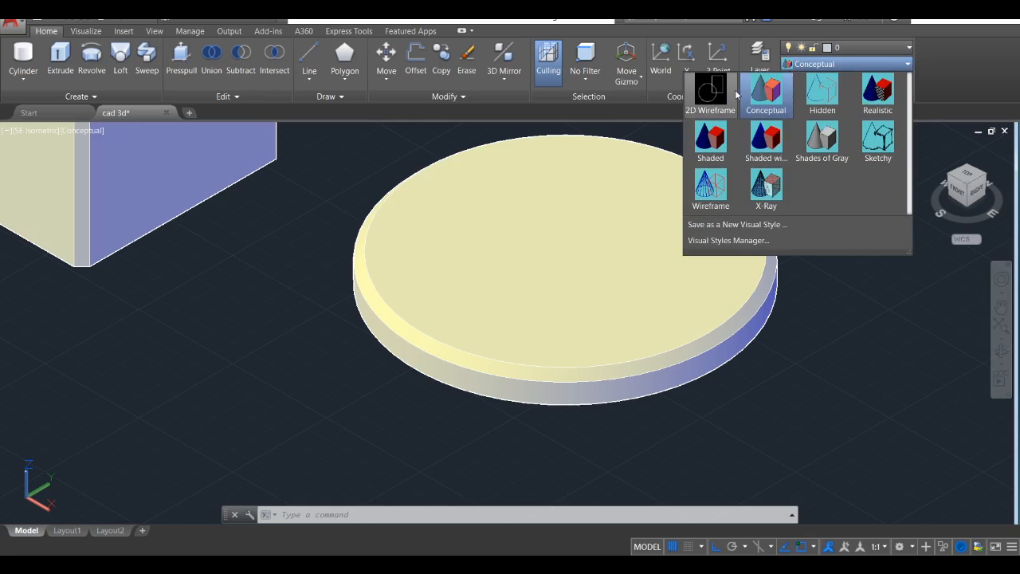
pyautogui.click(710, 91)
pyautogui.scroll(4, 784, 318)
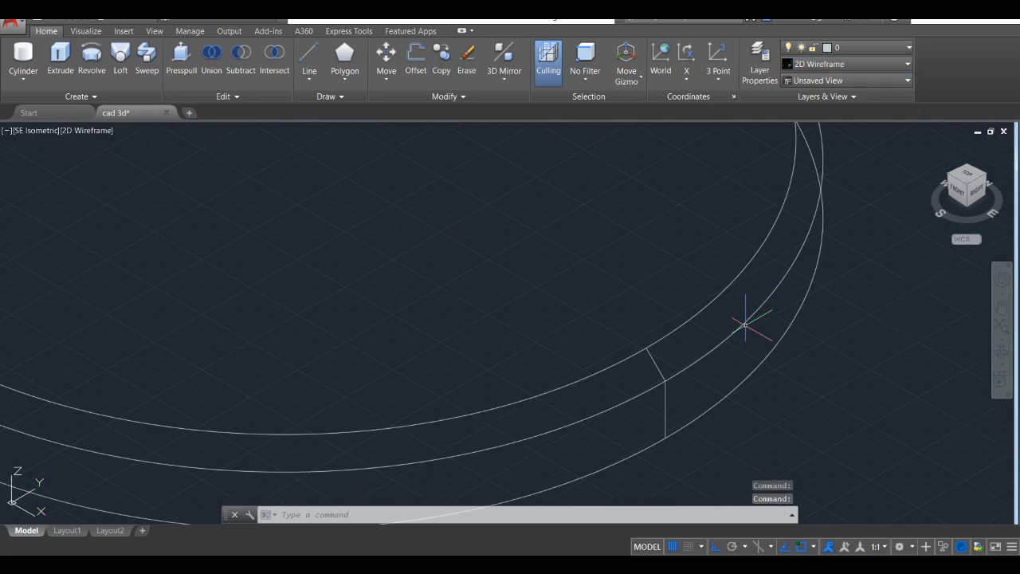
pyautogui.moveTo(780, 284); pyautogui.dragTo(667, 507, button='middle')
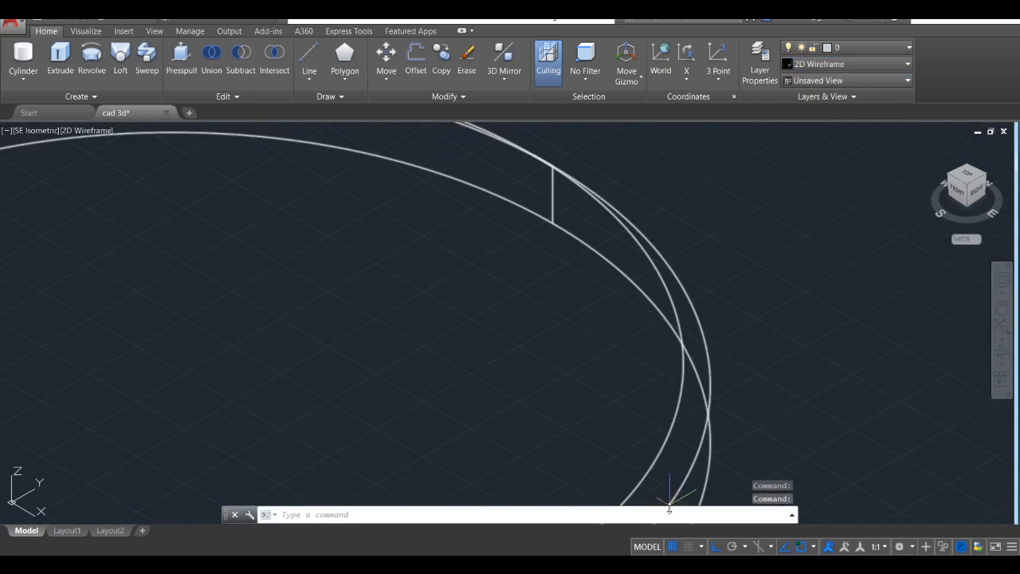
pyautogui.scroll(-6, 701, 314)
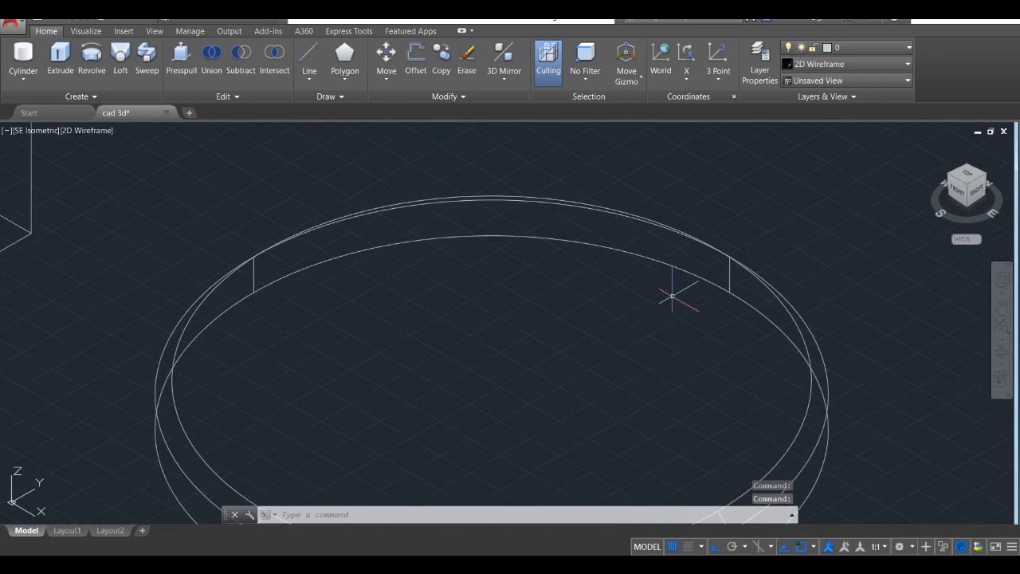
pyautogui.scroll(5, 745, 358)
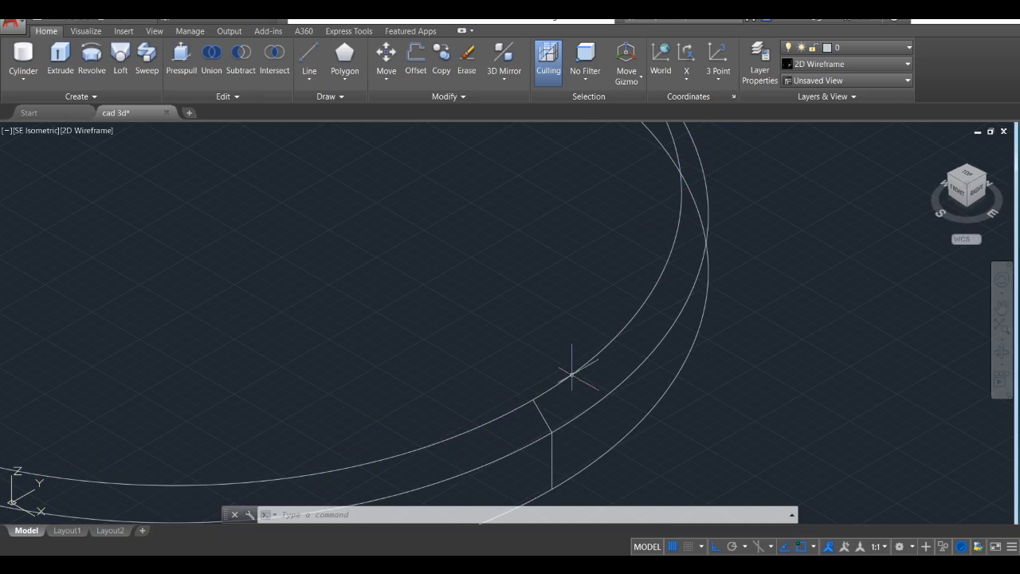
pyautogui.click(795, 67)
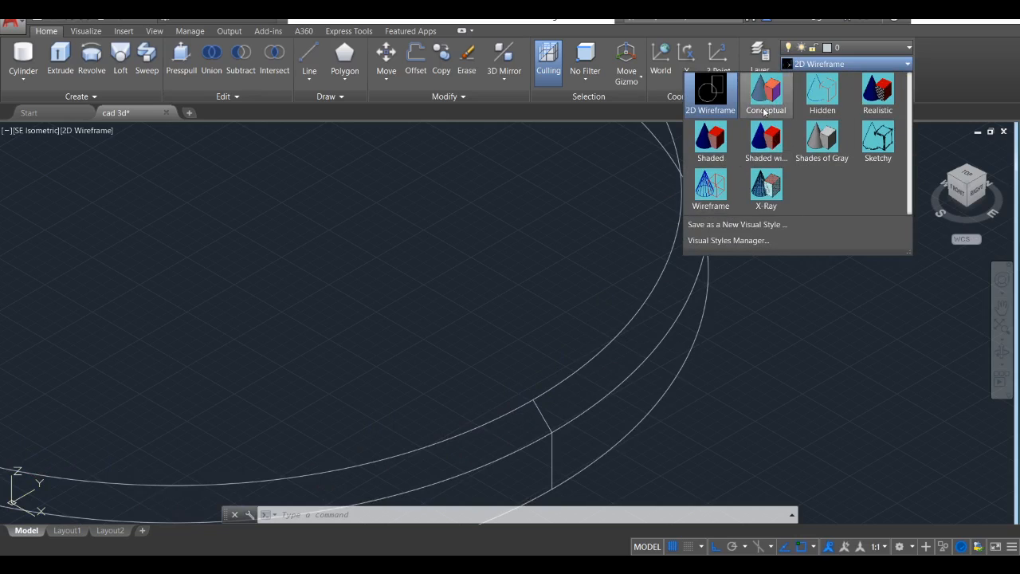
pyautogui.click(766, 94)
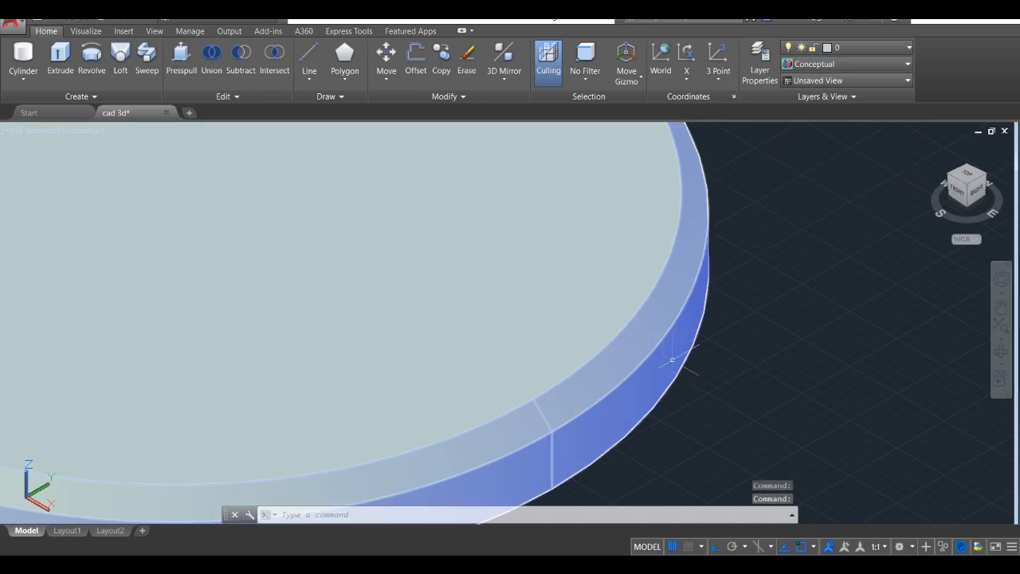
# Undo the equal-distance chamfer on the flat cylinder's top edge.
pyautogui.scroll(-5, 642, 267)
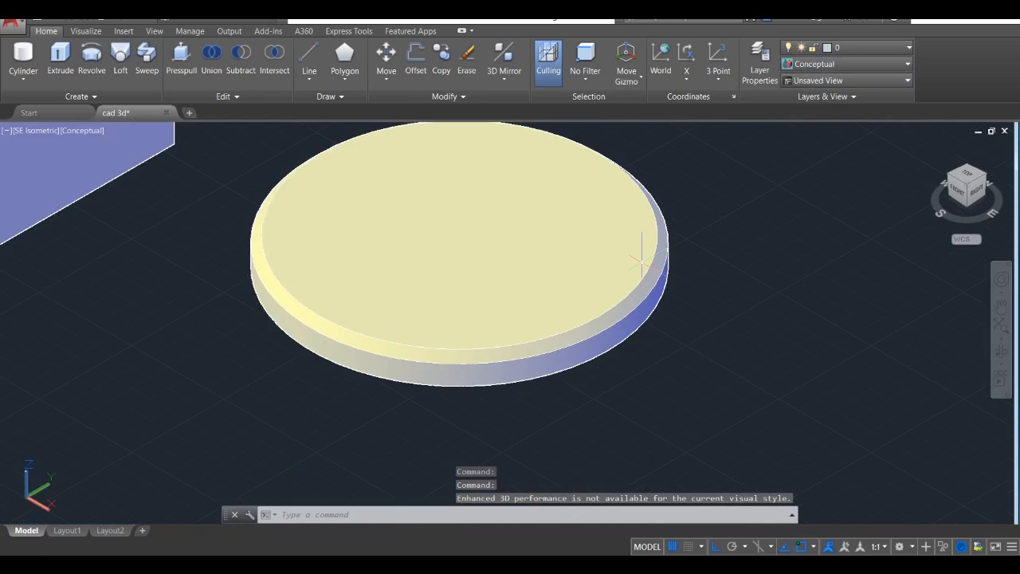
pyautogui.scroll(2, 641, 265)
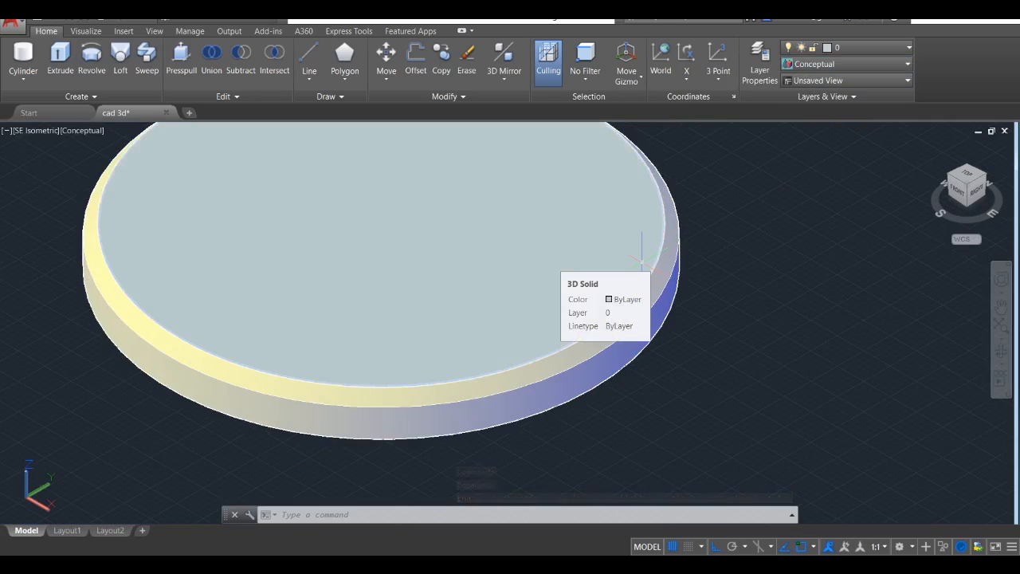
pyautogui.scroll(2, 642, 259)
pyautogui.scroll(-5, 641, 259)
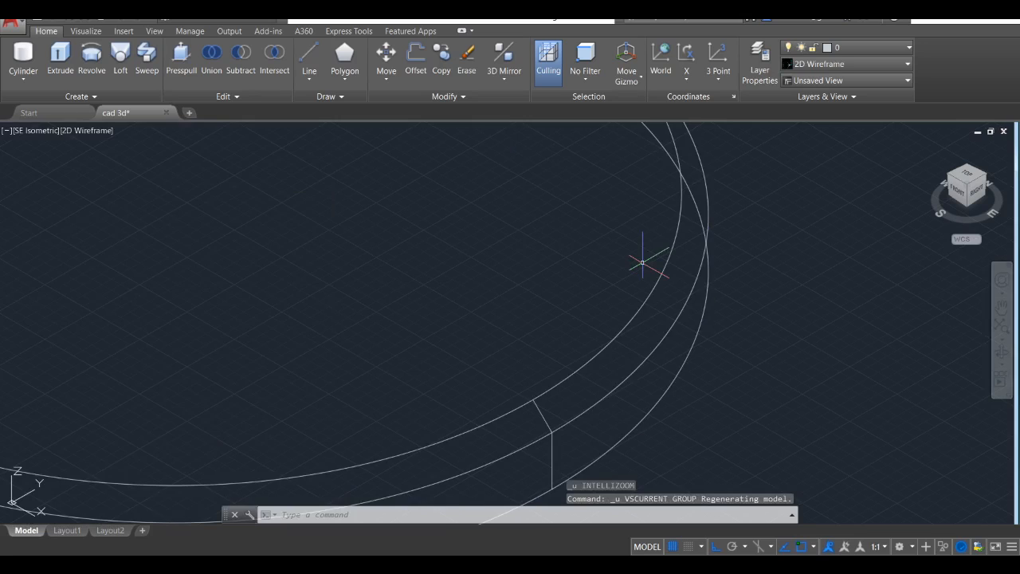
pyautogui.hotkey('ctrl', 'z')
pyautogui.hotkey('ctrl', 'z')
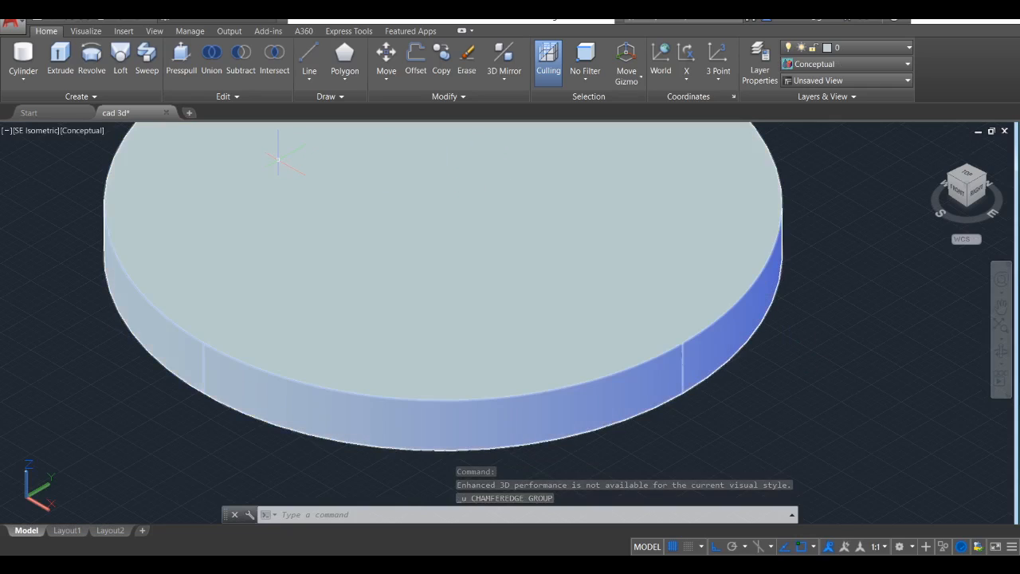
# Chamfer the flat cylinder's circular top edge with Distance1 set to 0.5 and Distance2 set to 1.
pyautogui.click(222, 98)
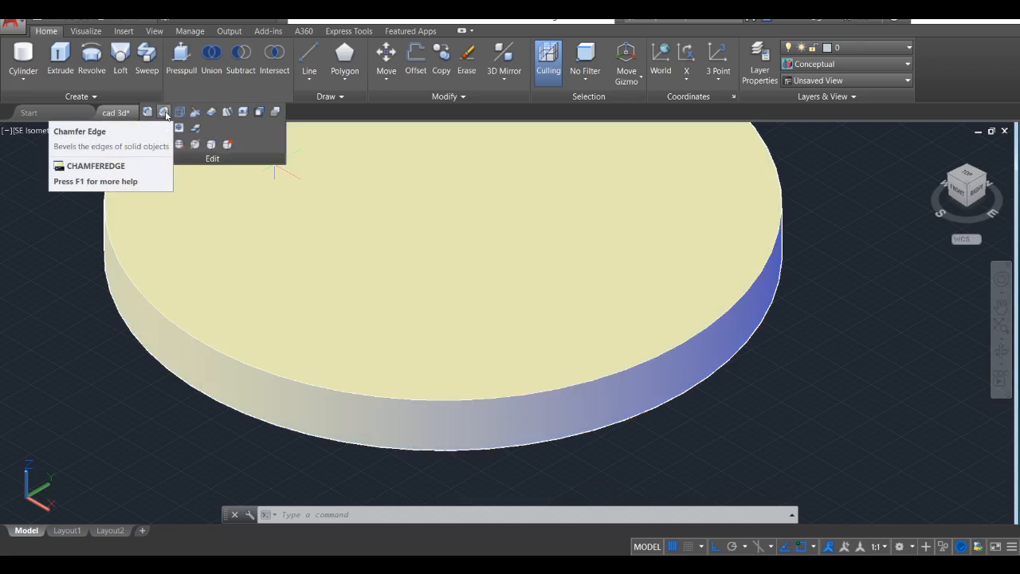
pyautogui.click(165, 113)
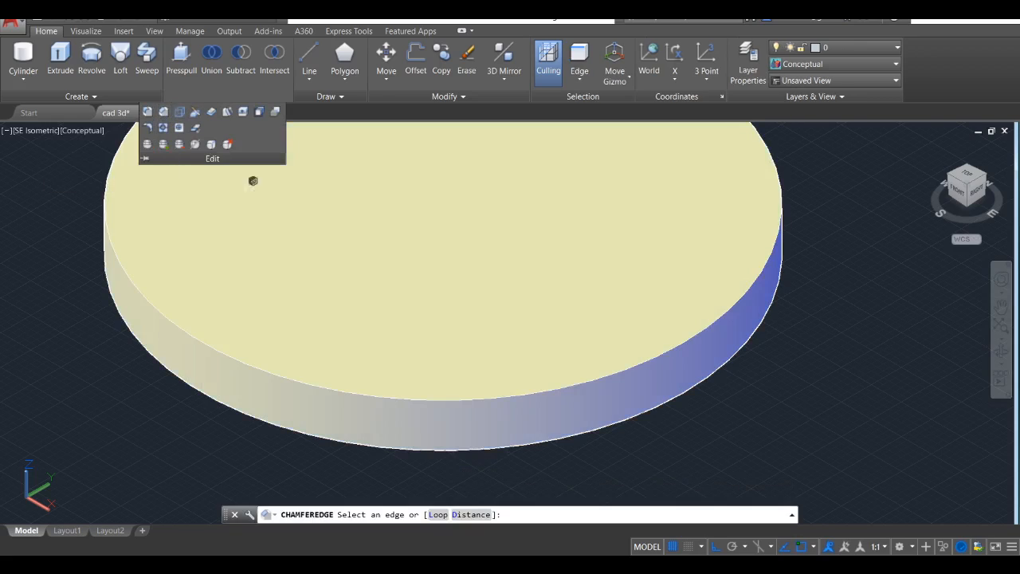
pyautogui.click(613, 369)
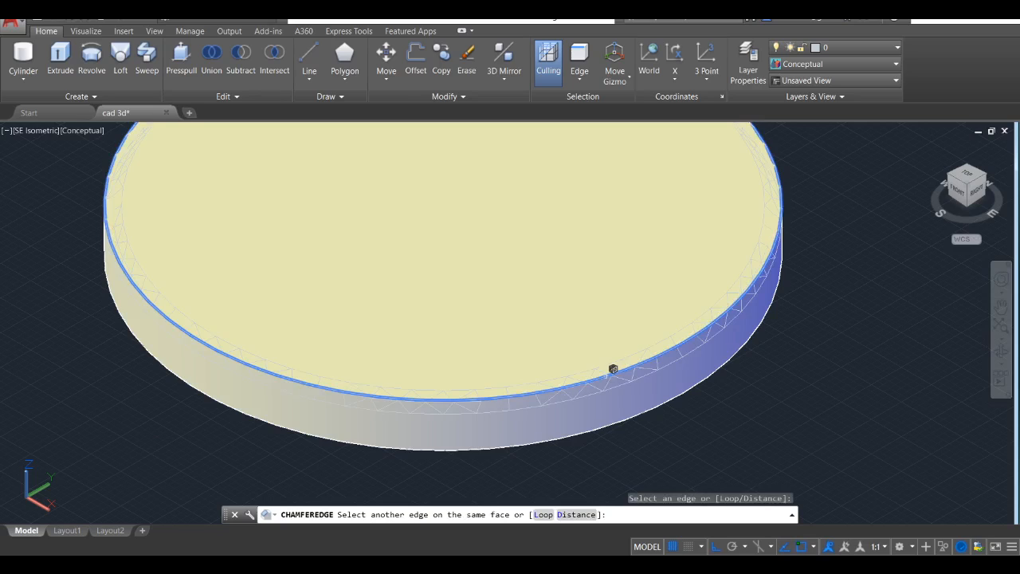
pyautogui.click(570, 514)
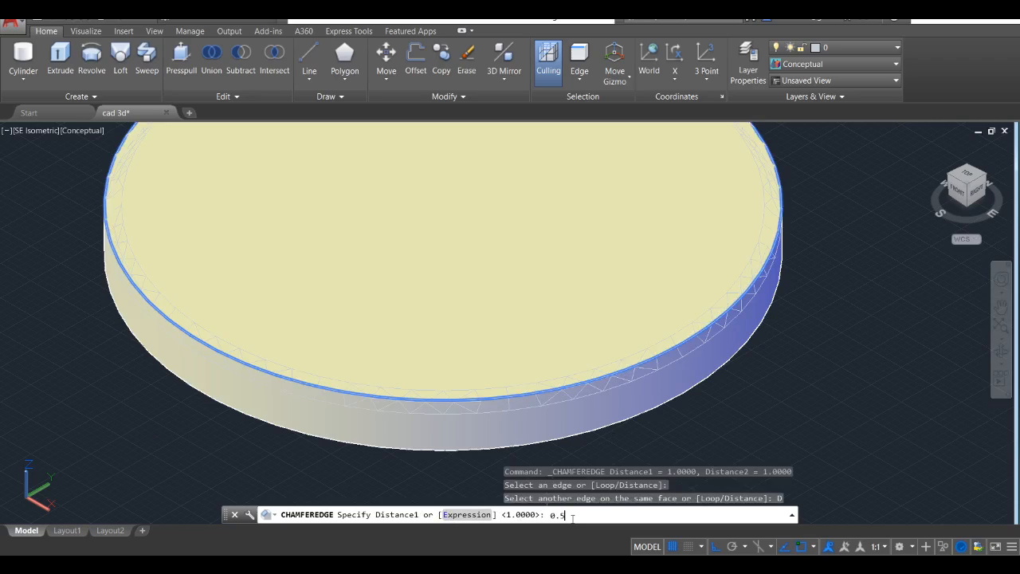
pyautogui.press('Return')
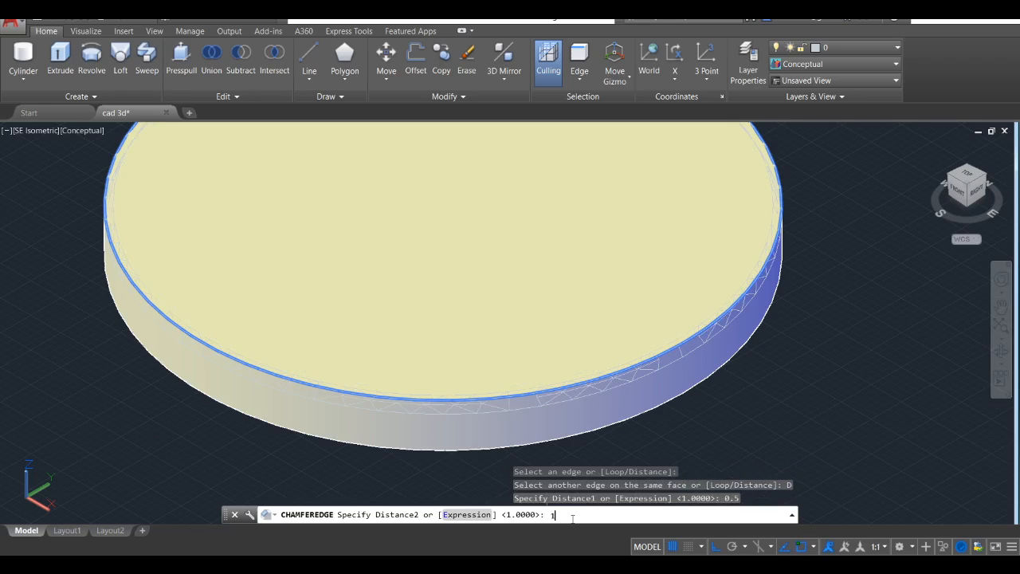
pyautogui.press('Return')
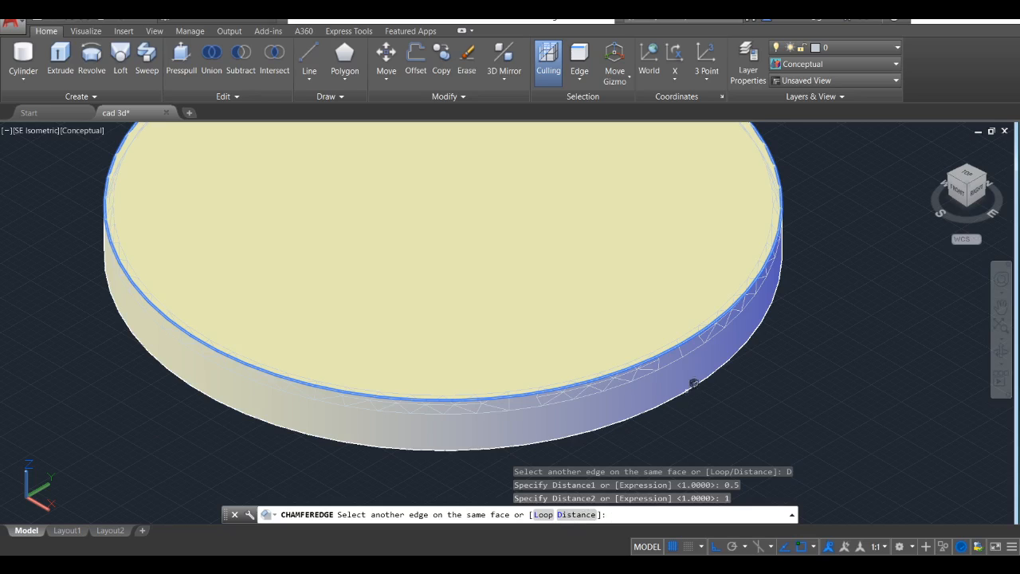
pyautogui.click(669, 318)
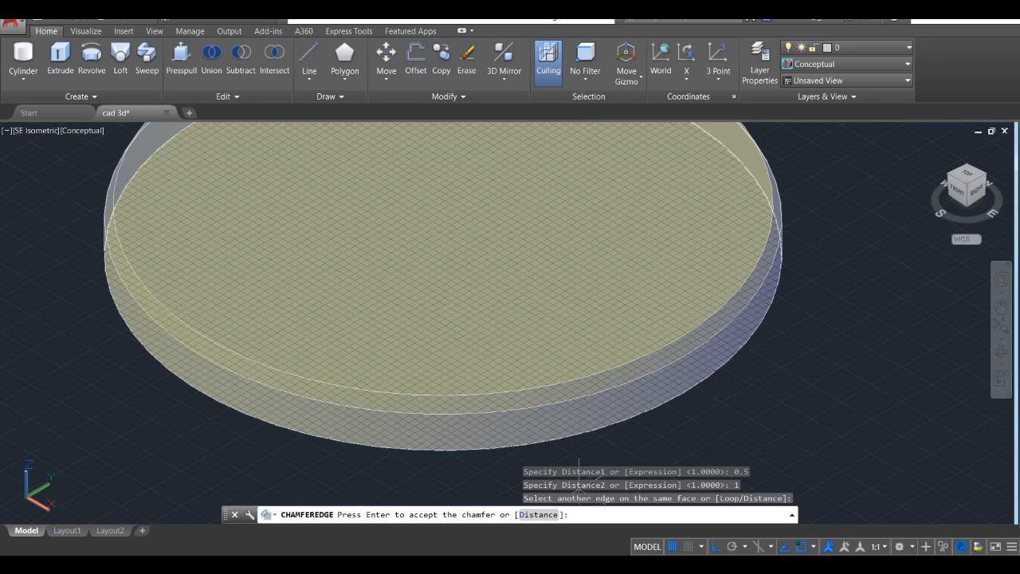
pyautogui.press('Return')
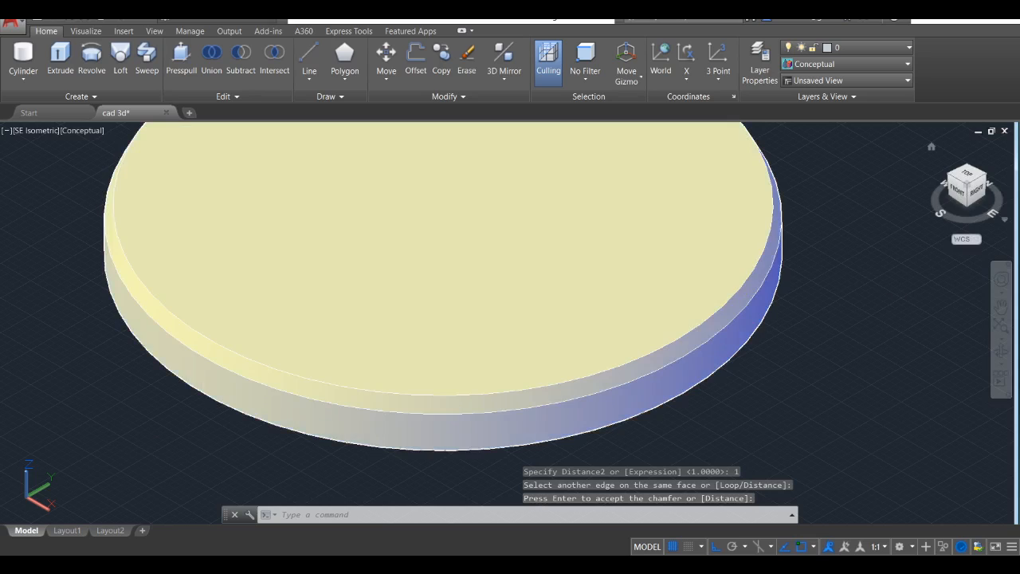
# Examine the profile of the unequal chamfer at the flat cylinder's rim up close in the Front view.
pyautogui.click(963, 200)
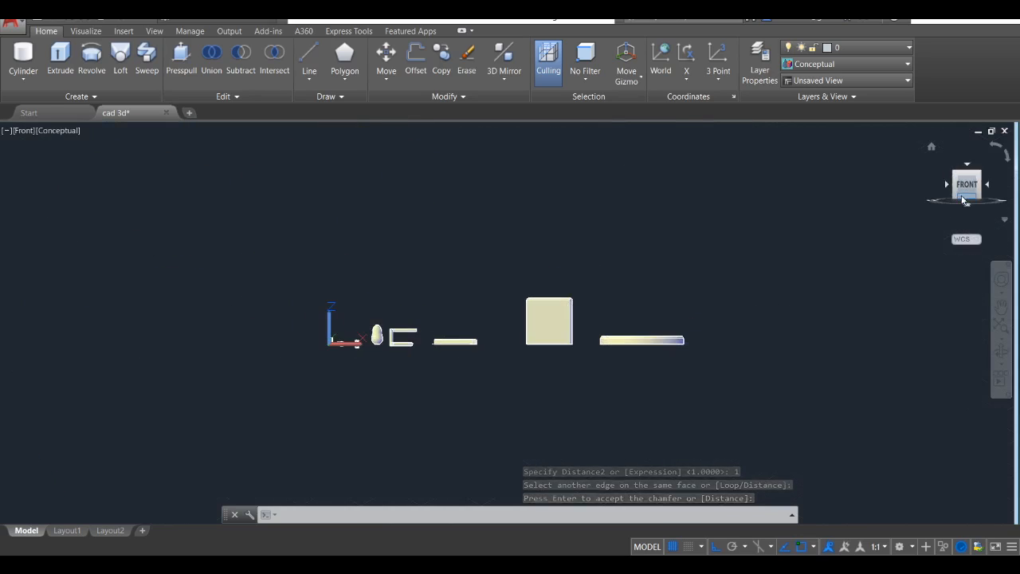
pyautogui.press('Return')
pyautogui.scroll(10, 705, 343)
pyautogui.scroll(5, 587, 327)
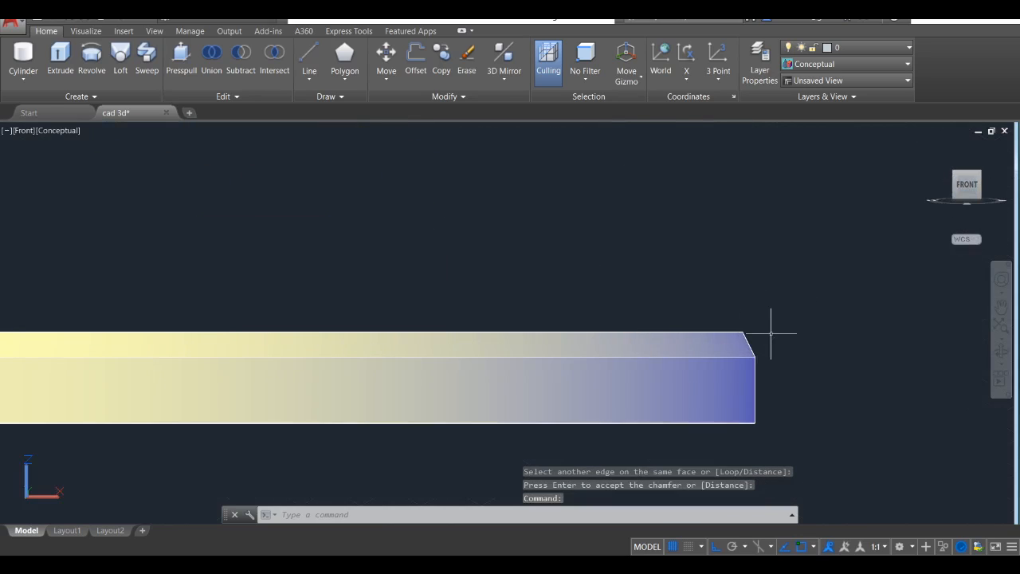
pyautogui.moveTo(769, 337); pyautogui.dragTo(620, 345, button='middle')
pyautogui.scroll(4, 608, 344)
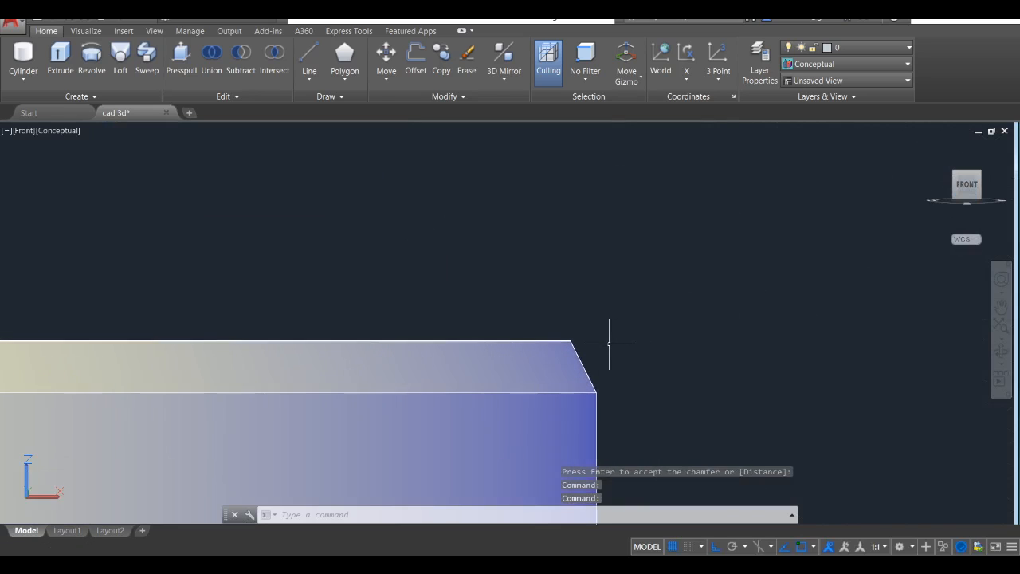
# Try to draw reference lines from the upper and lower corners of the cylinder's chamfer profile in the Front view.
pyautogui.moveTo(597, 379); pyautogui.dragTo(528, 358, button='middle')
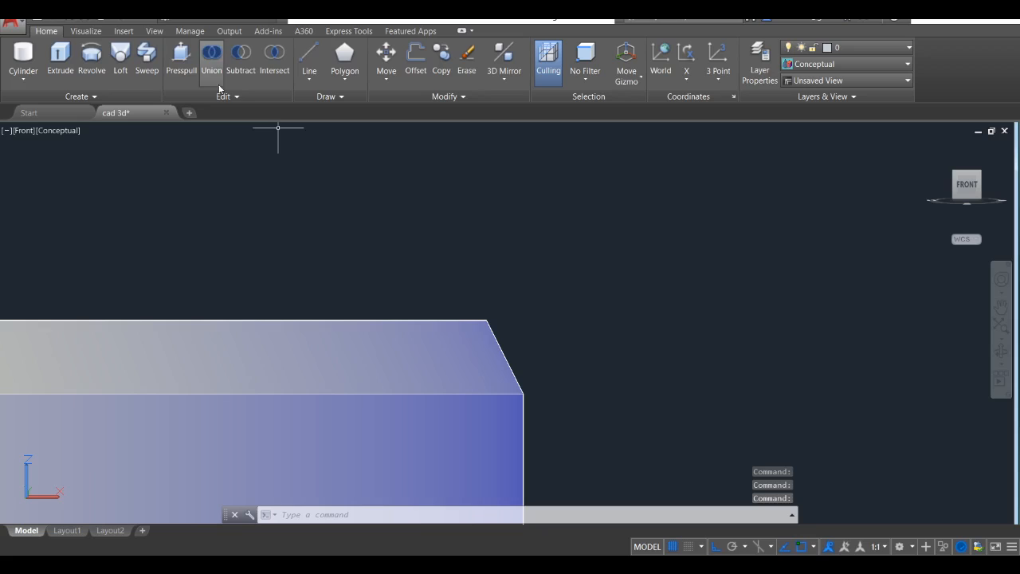
pyautogui.click(309, 60)
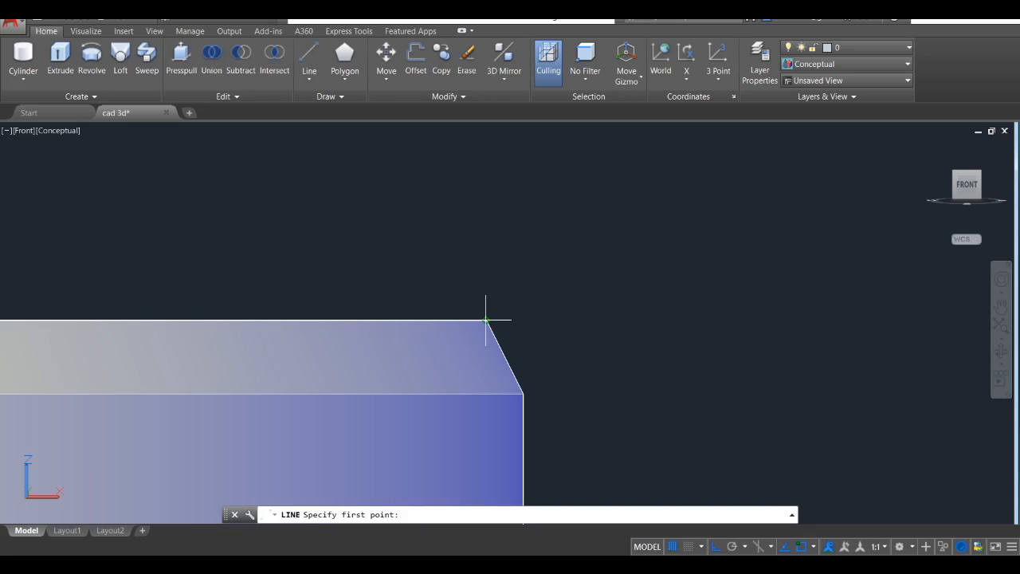
pyautogui.click(488, 319)
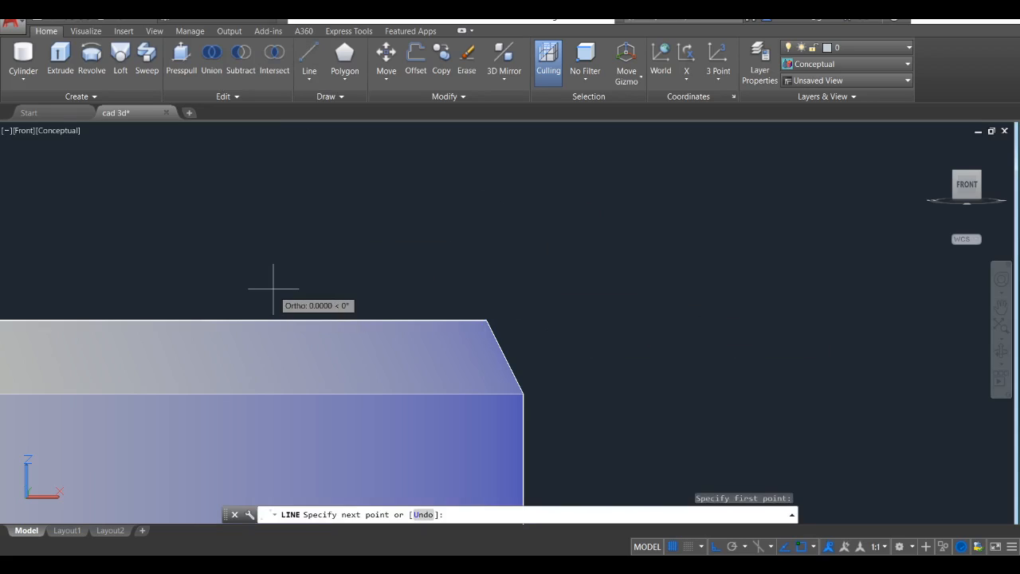
pyautogui.press('Escape')
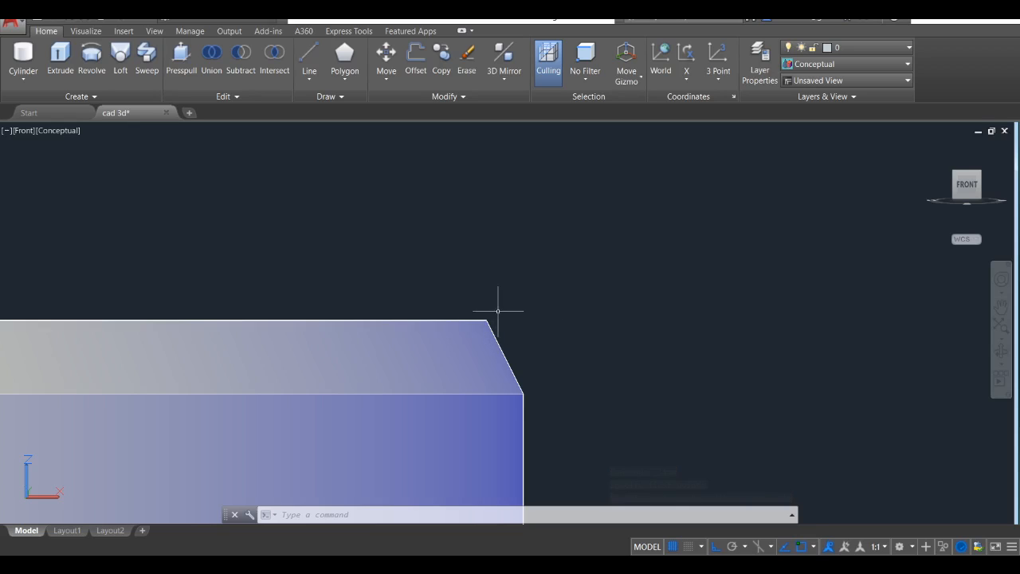
pyautogui.click(311, 56)
pyautogui.click(523, 392)
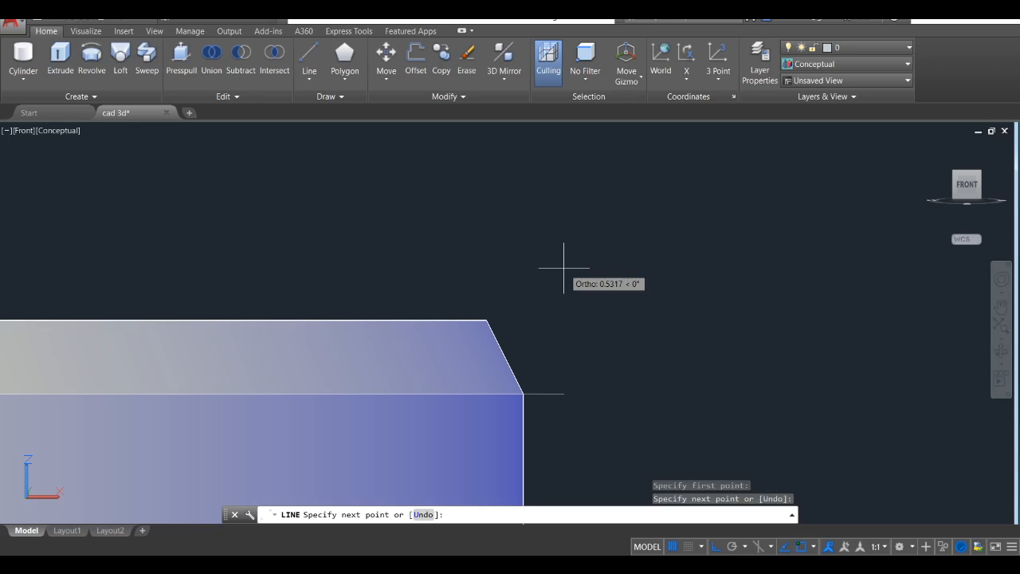
pyautogui.press('Escape')
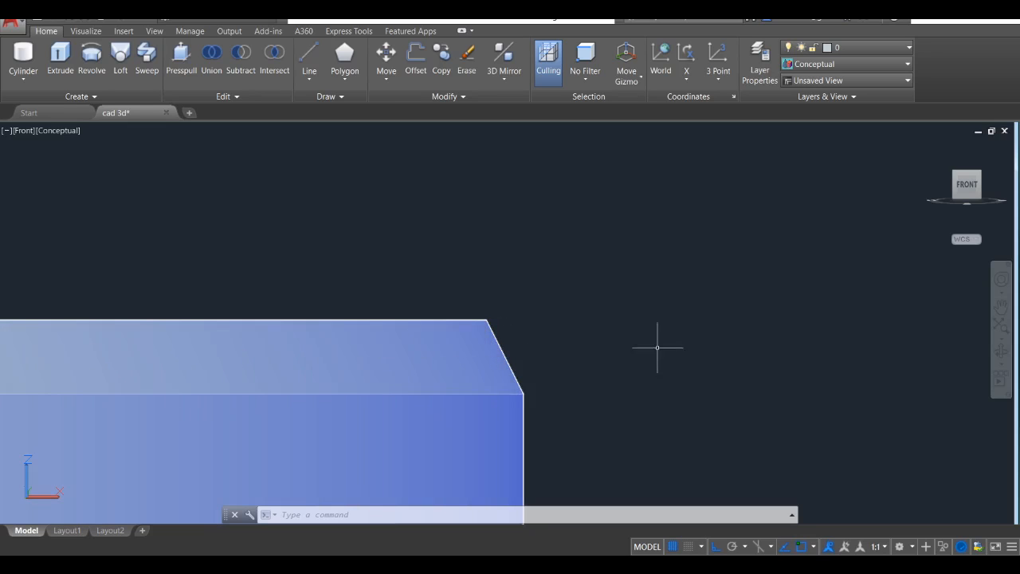
# Switch to the SE Isometric view and delete the stray line at the flat cylinder's rim.
pyautogui.click(980, 177)
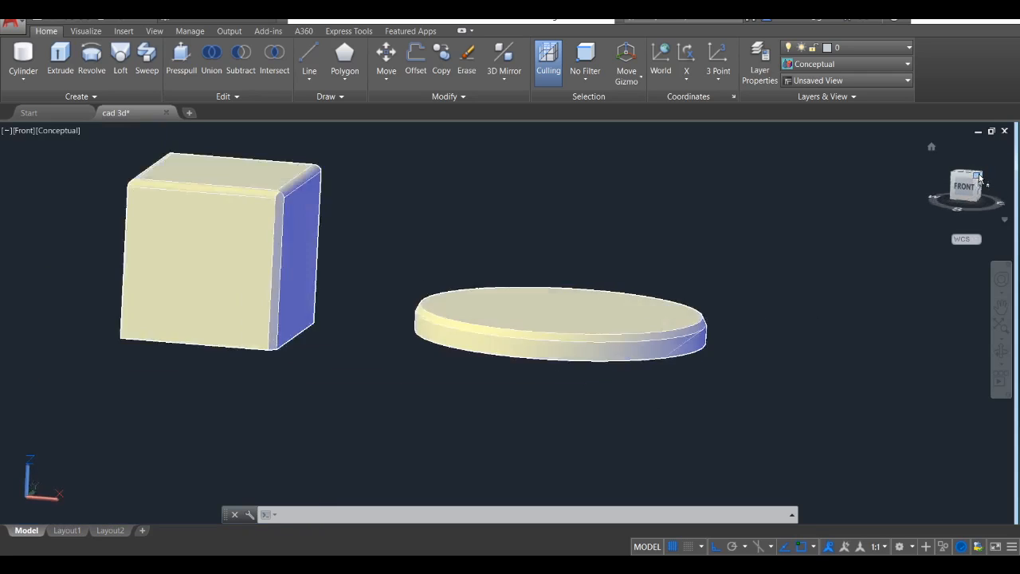
pyautogui.scroll(2, 652, 351)
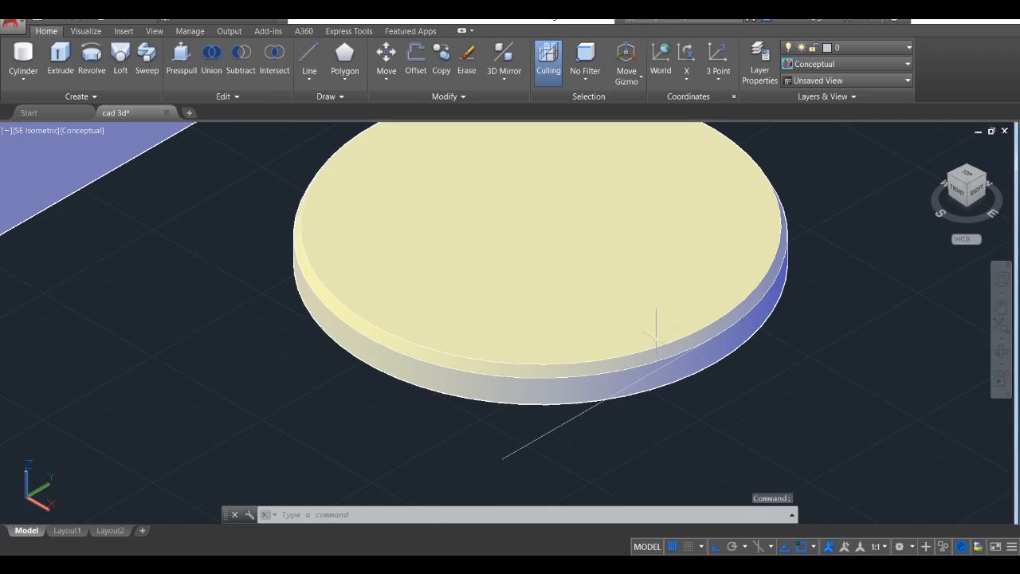
pyautogui.click(580, 412)
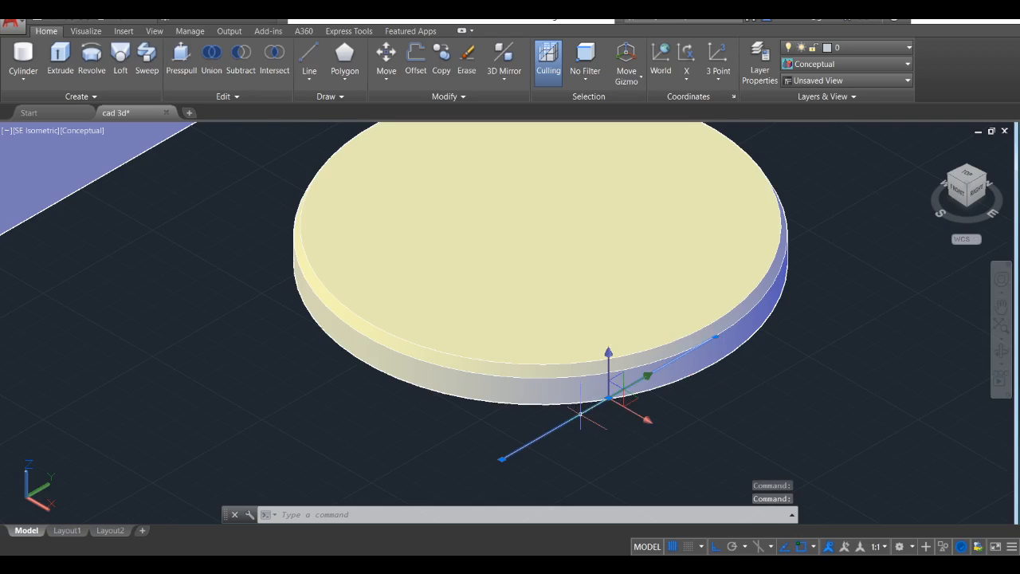
pyautogui.press('Delete')
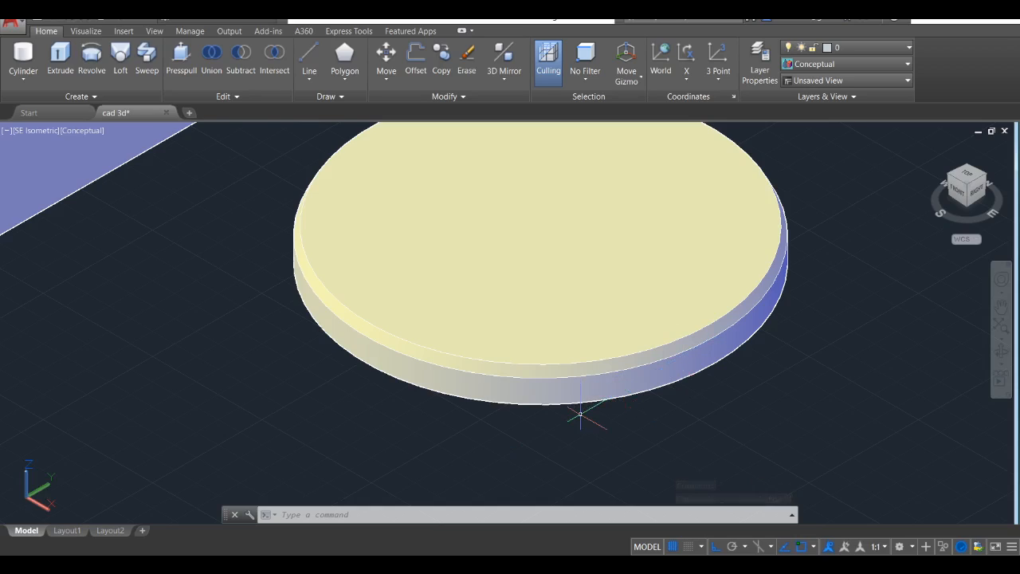
pyautogui.click(440, 134)
pyautogui.click(541, 244)
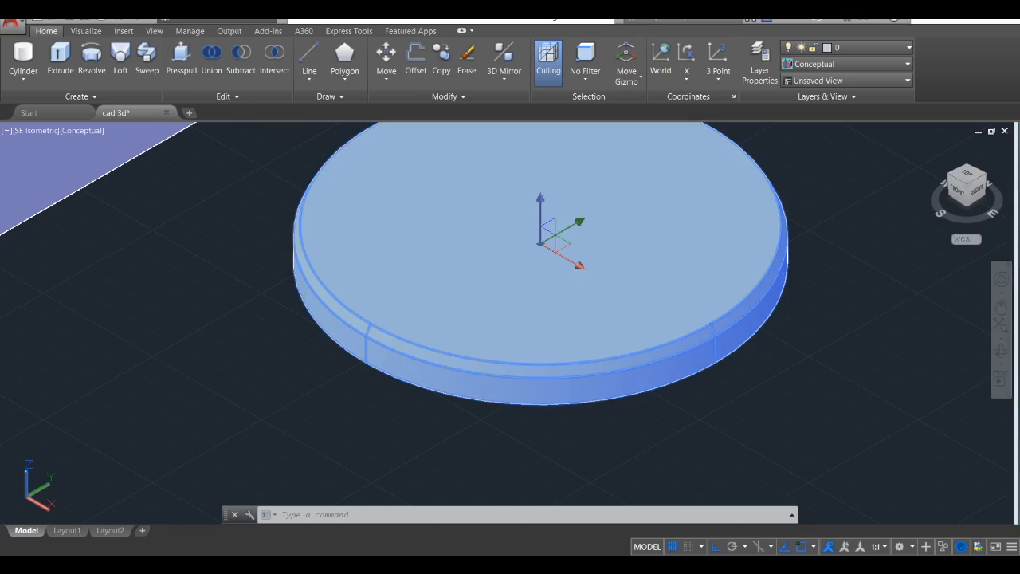
pyautogui.click(237, 99)
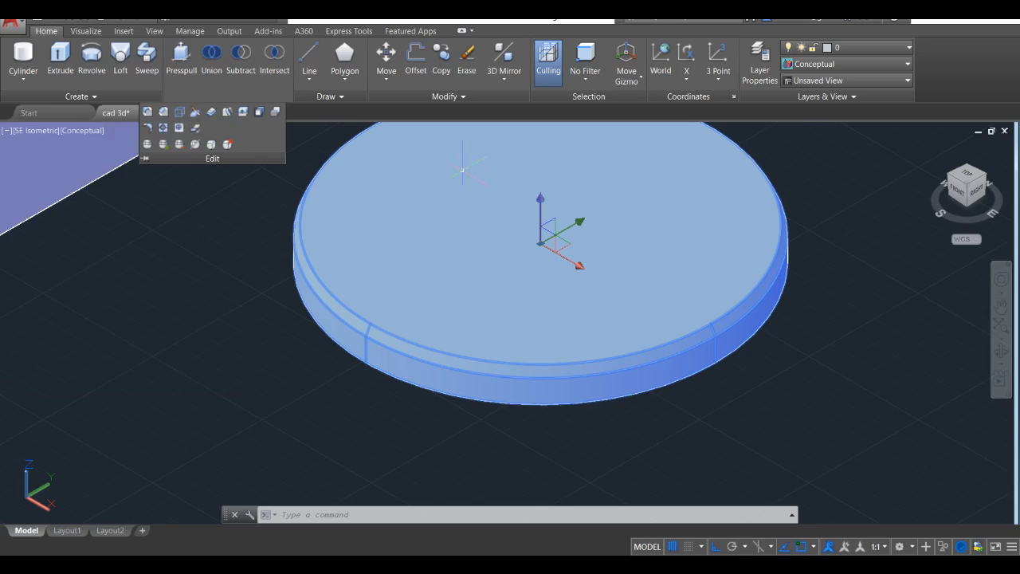
pyautogui.keyDown('shift'); pyautogui.moveTo(578, 263); pyautogui.dragTo(483, 333, button='middle'); pyautogui.keyUp('shift')
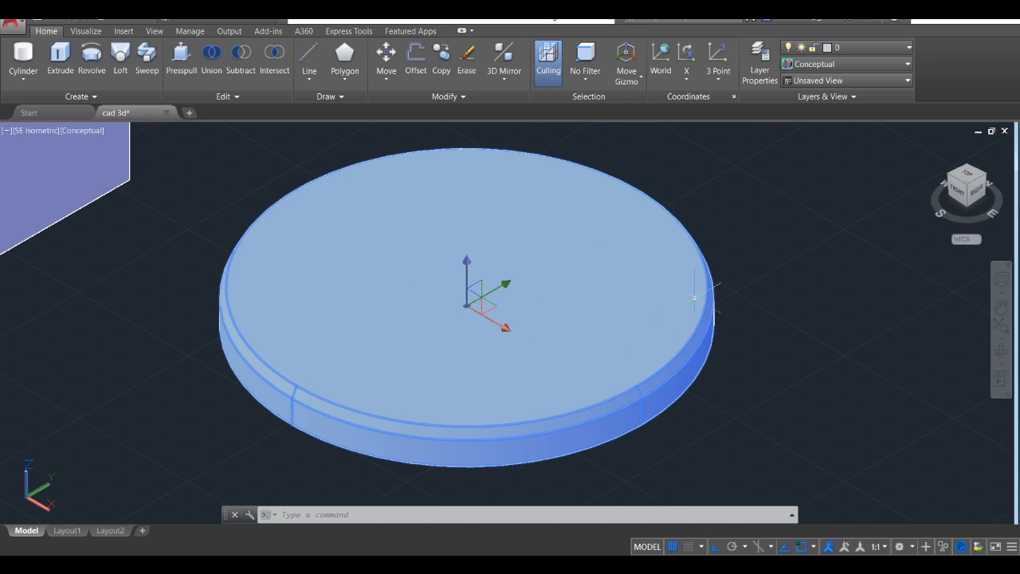
pyautogui.press('Escape')
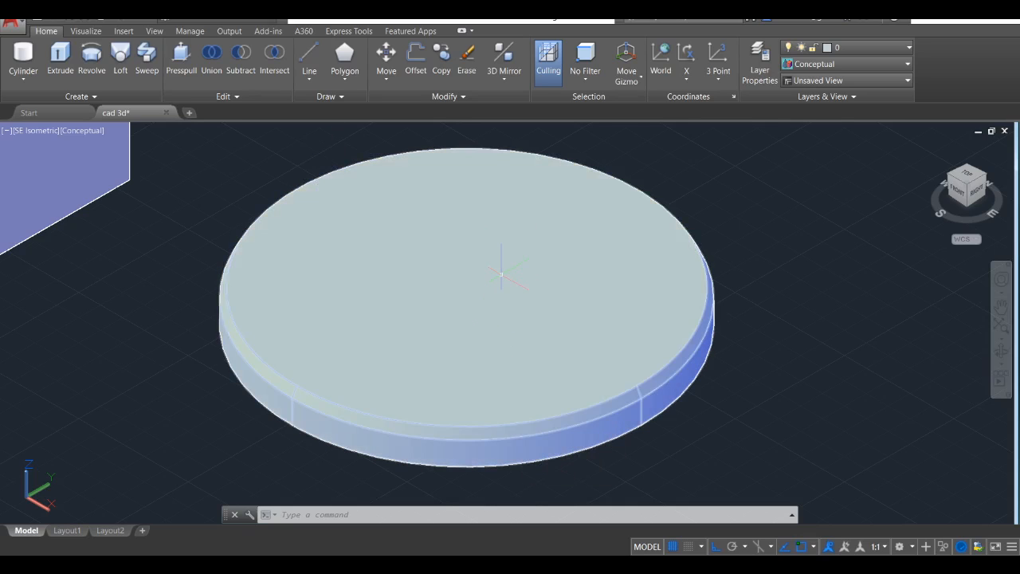
# Slice the flat cylinder in half with a 3points plane through its top centre, bottom centre and lower rim quadrant, keeping both sides.
pyautogui.click(238, 98)
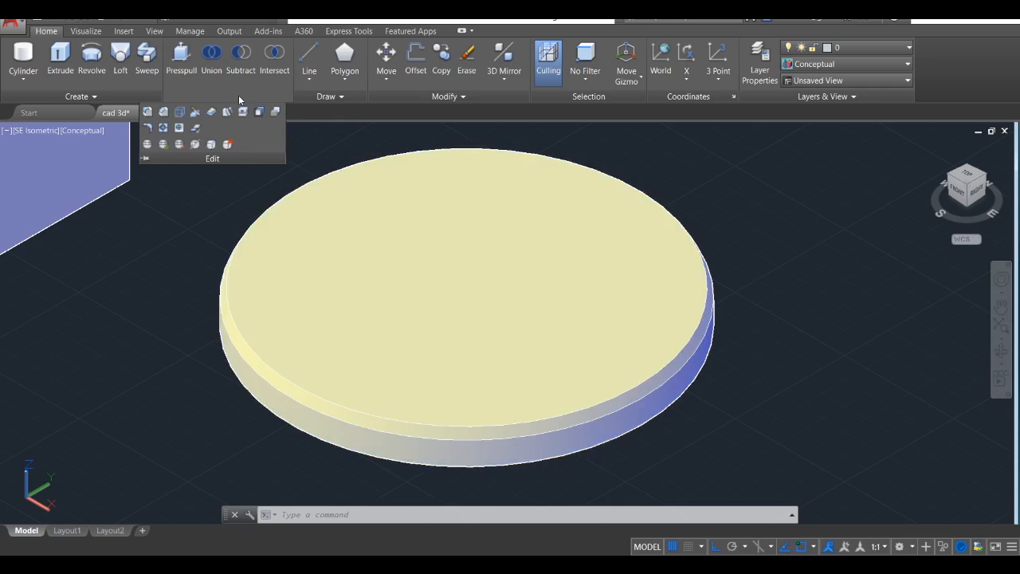
pyautogui.click(196, 112)
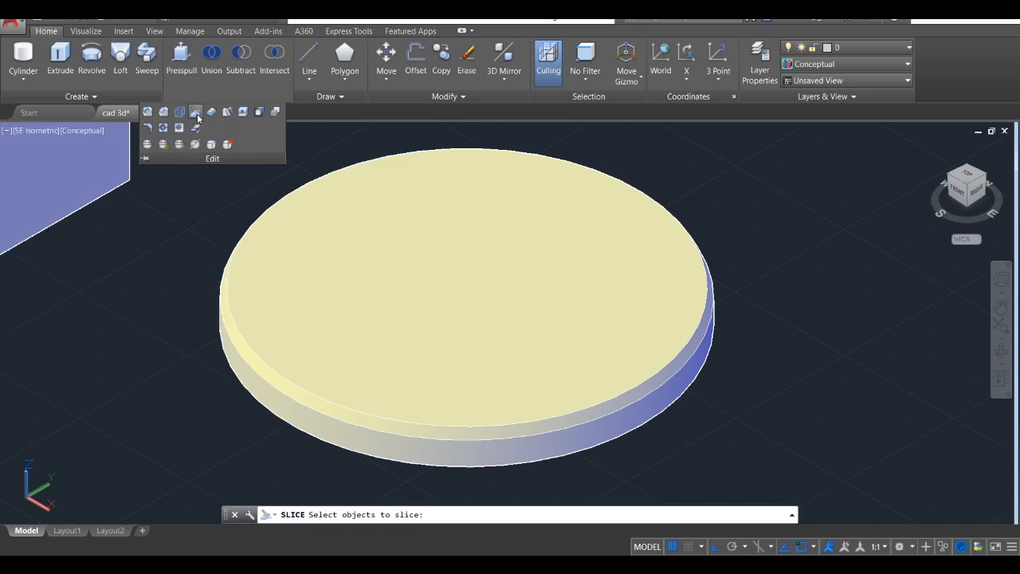
pyautogui.click(625, 342)
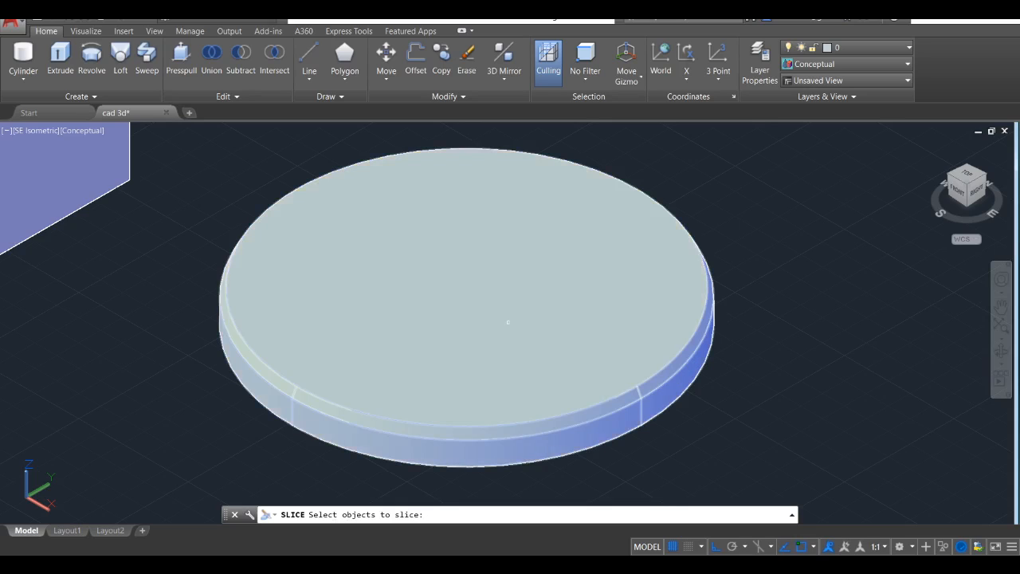
pyautogui.click(508, 321)
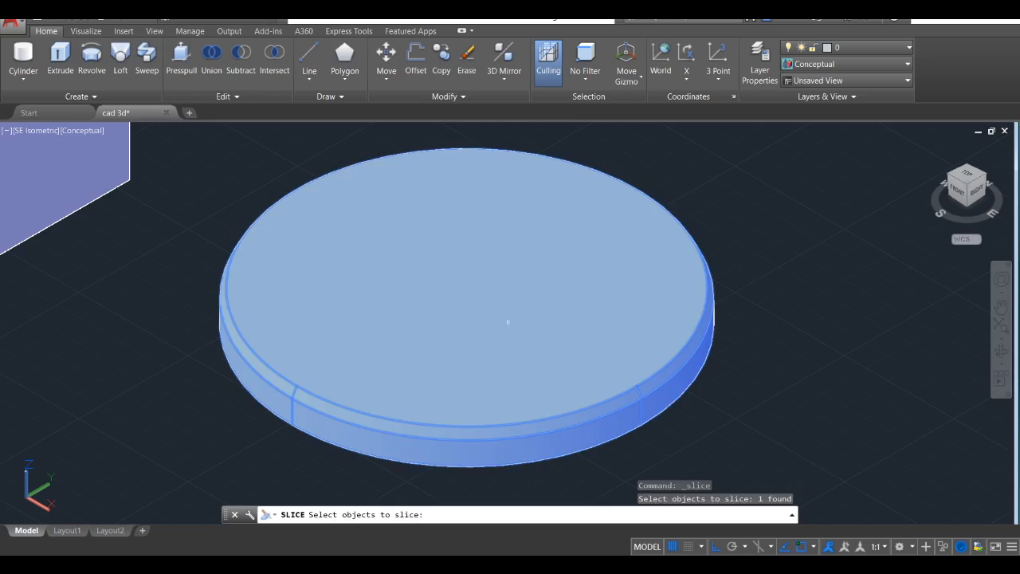
pyautogui.press('Return')
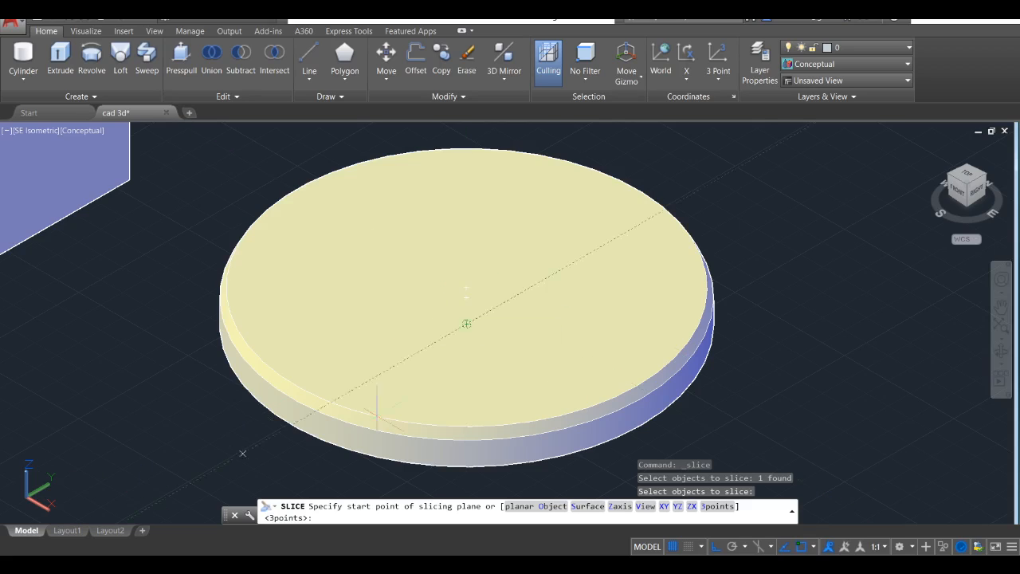
pyautogui.click(722, 511)
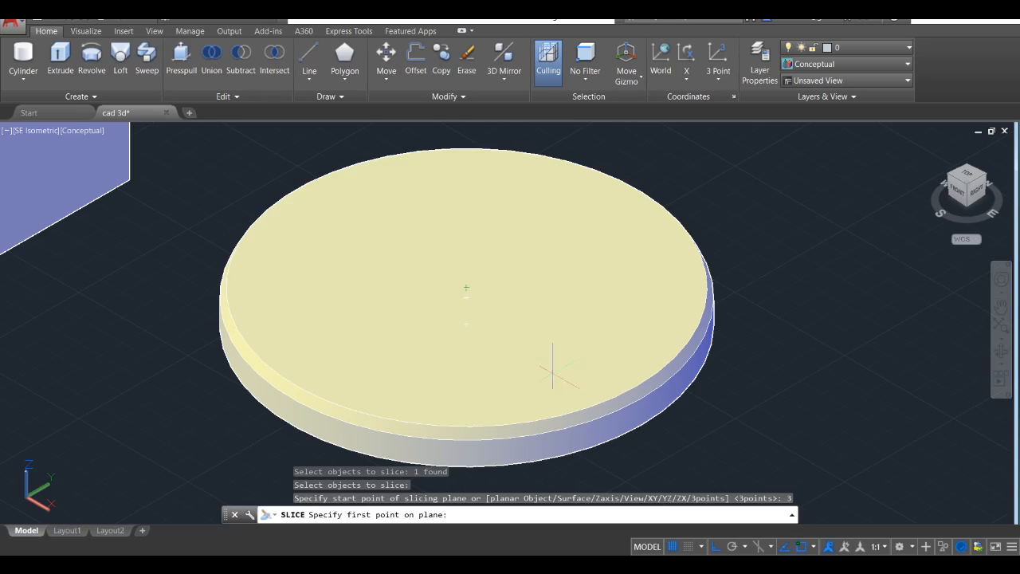
pyautogui.click(466, 287)
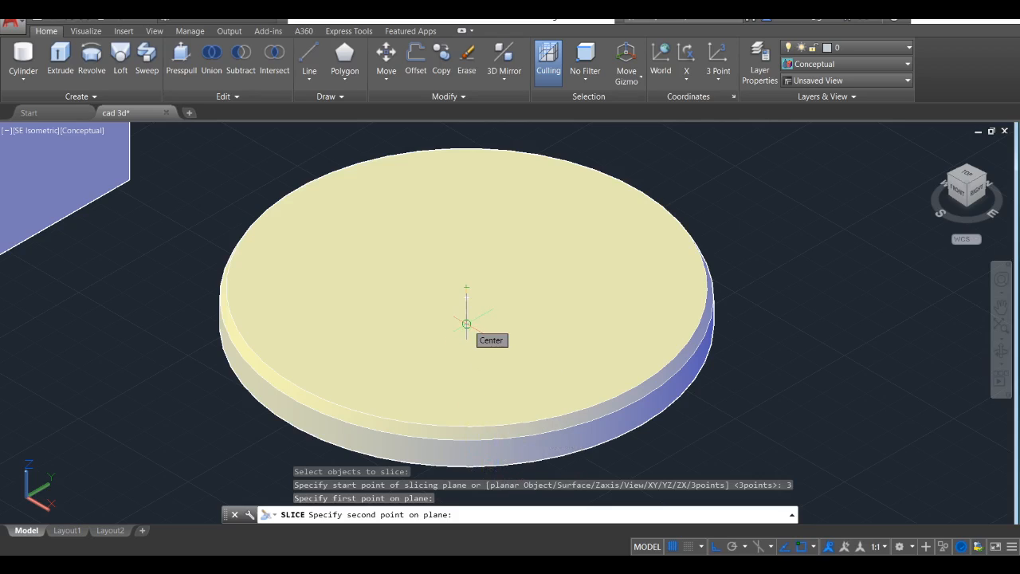
pyautogui.click(466, 324)
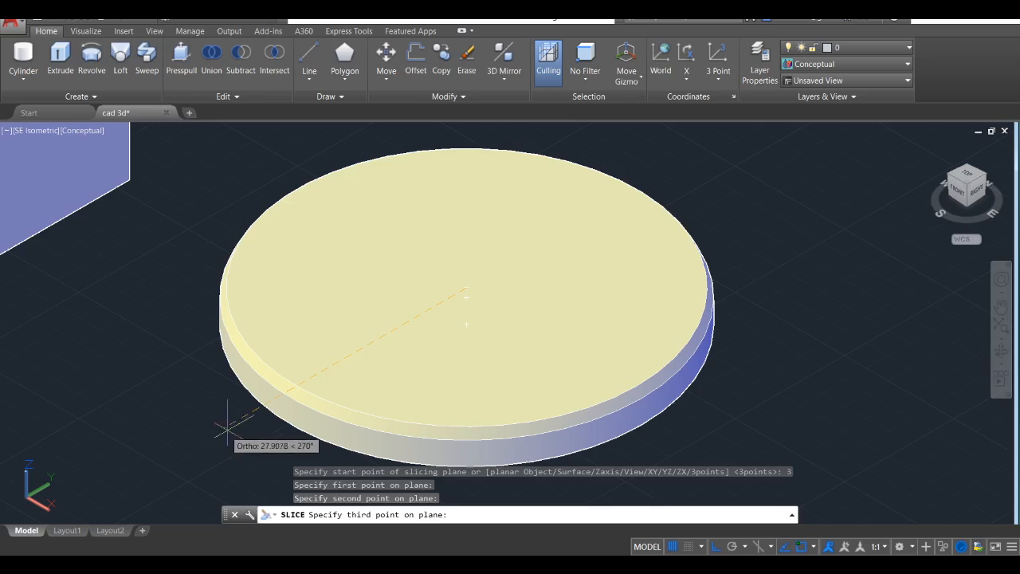
pyautogui.click(293, 424)
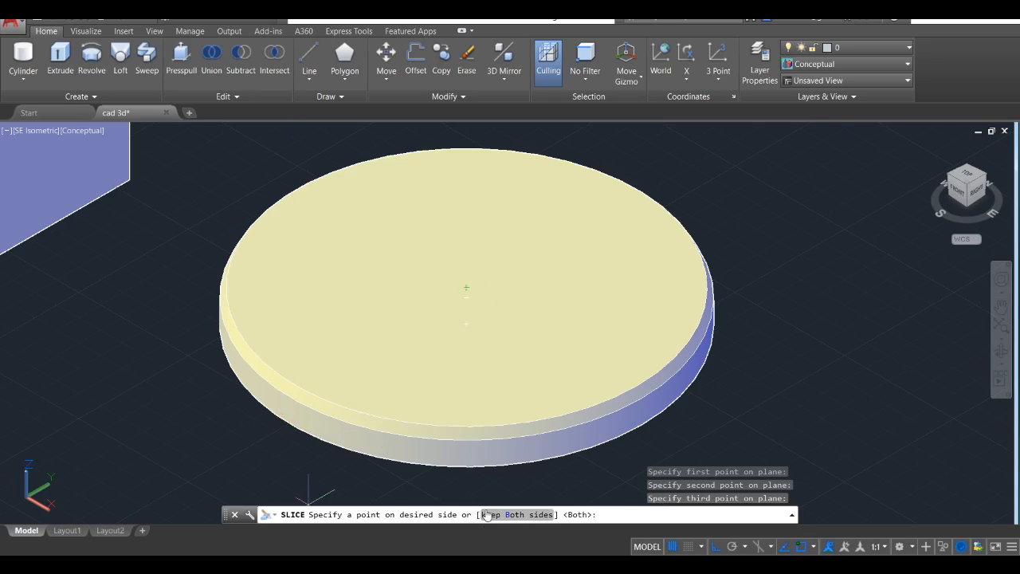
pyautogui.click(529, 514)
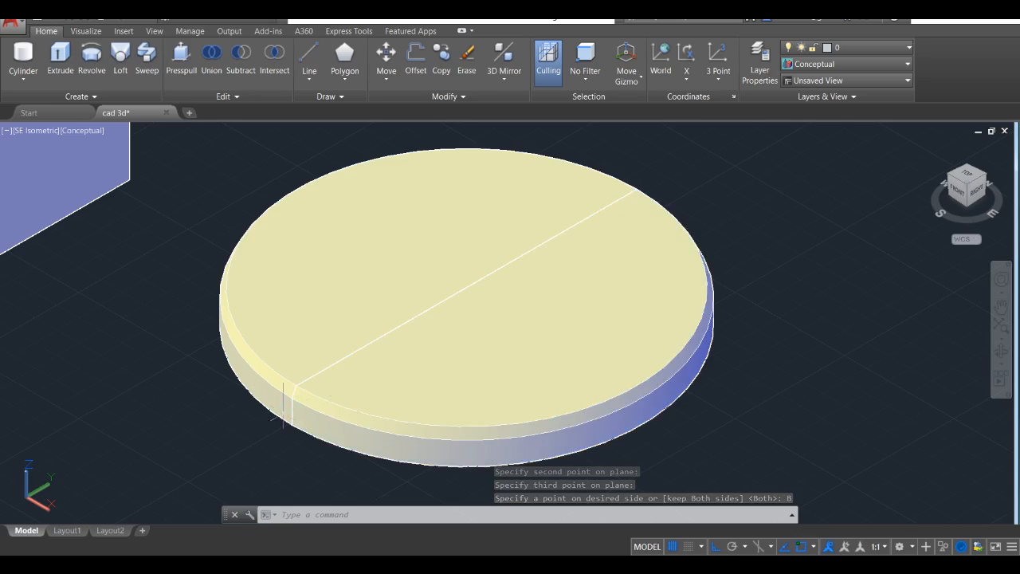
# Move the front half of the sliced cylinder along the X axis, away from the other half.
pyautogui.click(530, 317)
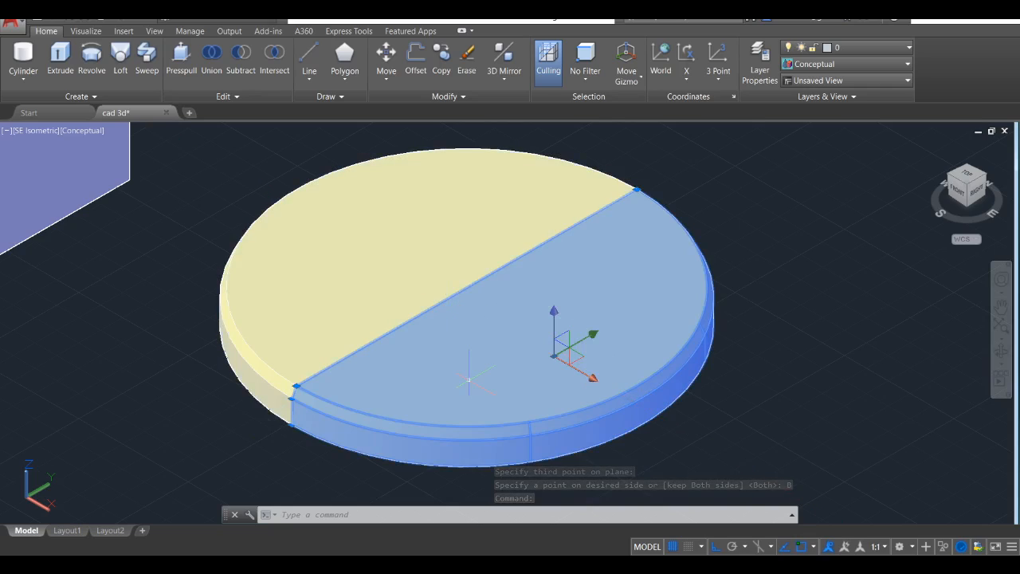
pyautogui.click(382, 239)
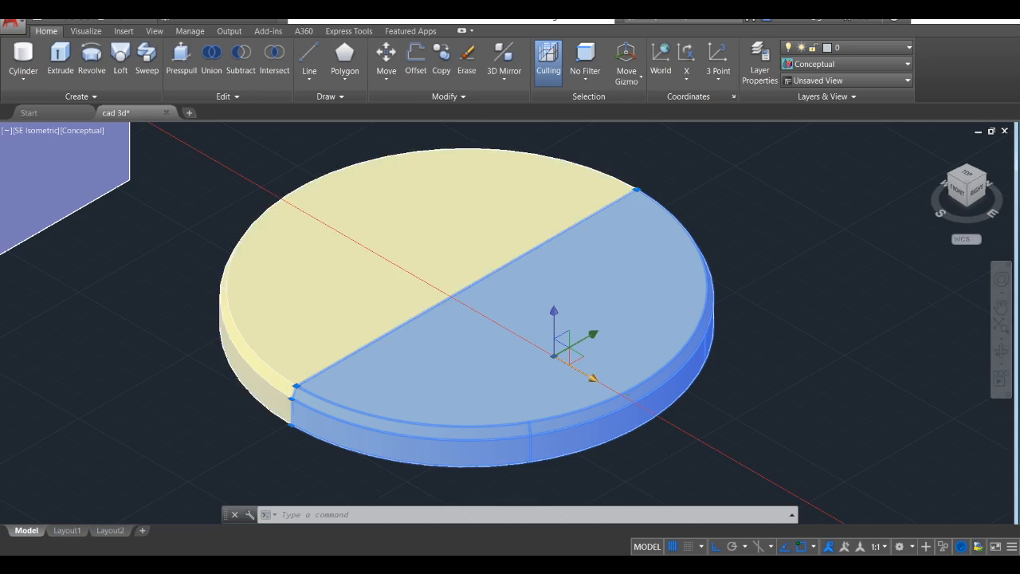
pyautogui.click(592, 378)
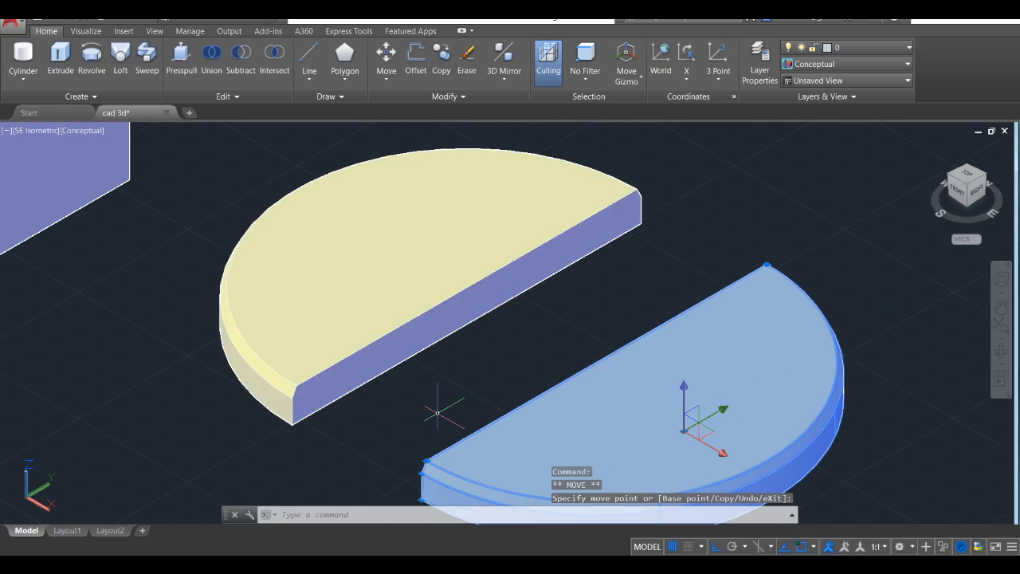
# Slice the separated half cylinder into two quarters through the midpoints of its straight top edge and lower curved edge, keeping both sides.
pyautogui.scroll(2, 765, 441)
pyautogui.moveTo(765, 442); pyautogui.dragTo(624, 351, button='middle')
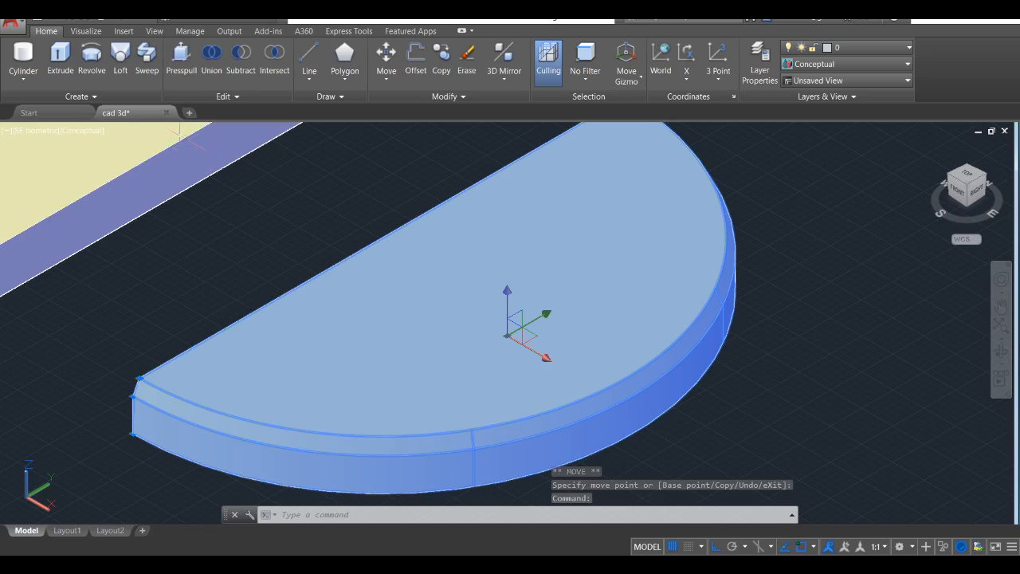
pyautogui.click(222, 97)
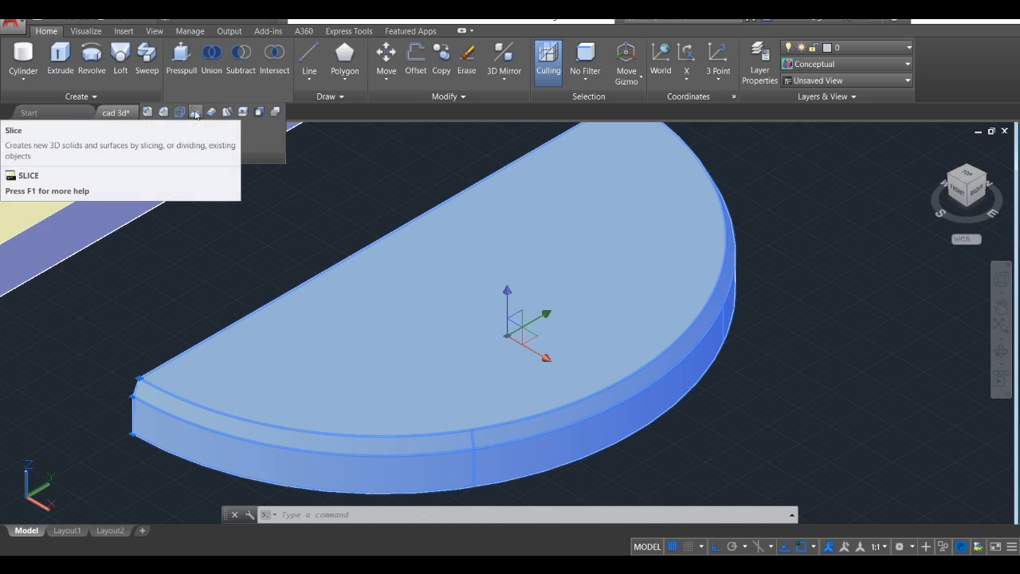
pyautogui.click(196, 115)
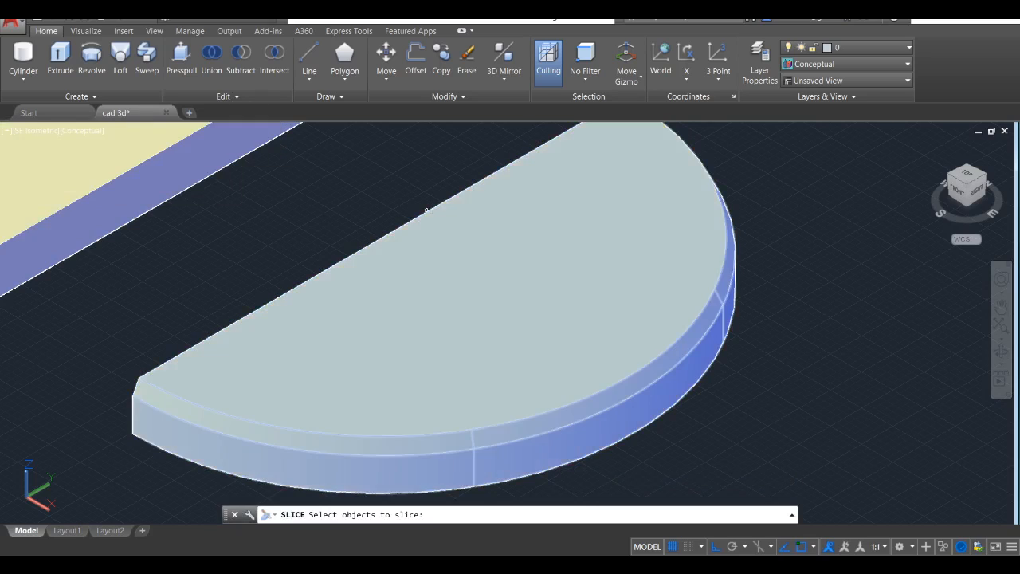
pyautogui.click(461, 241)
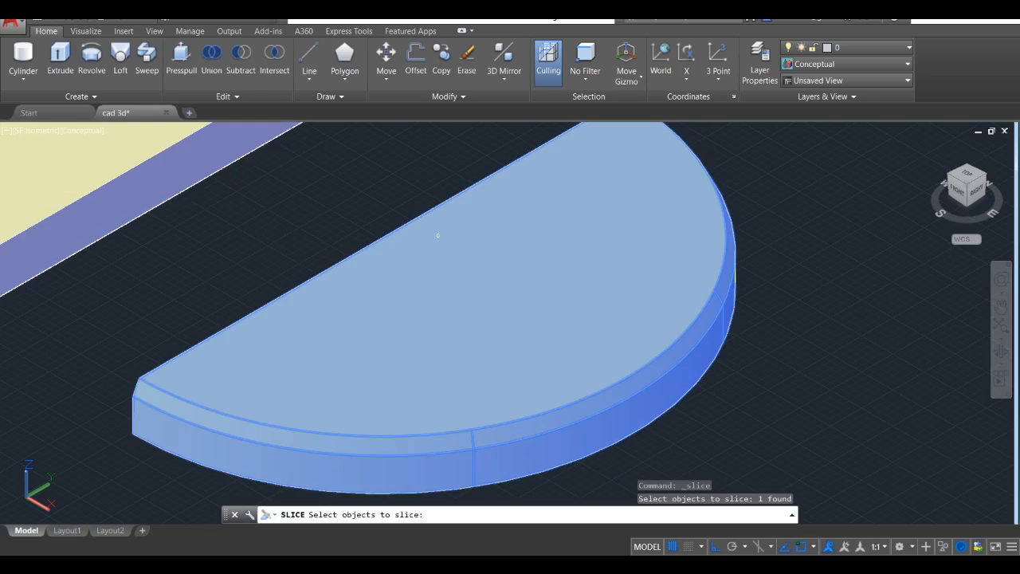
pyautogui.press('Return')
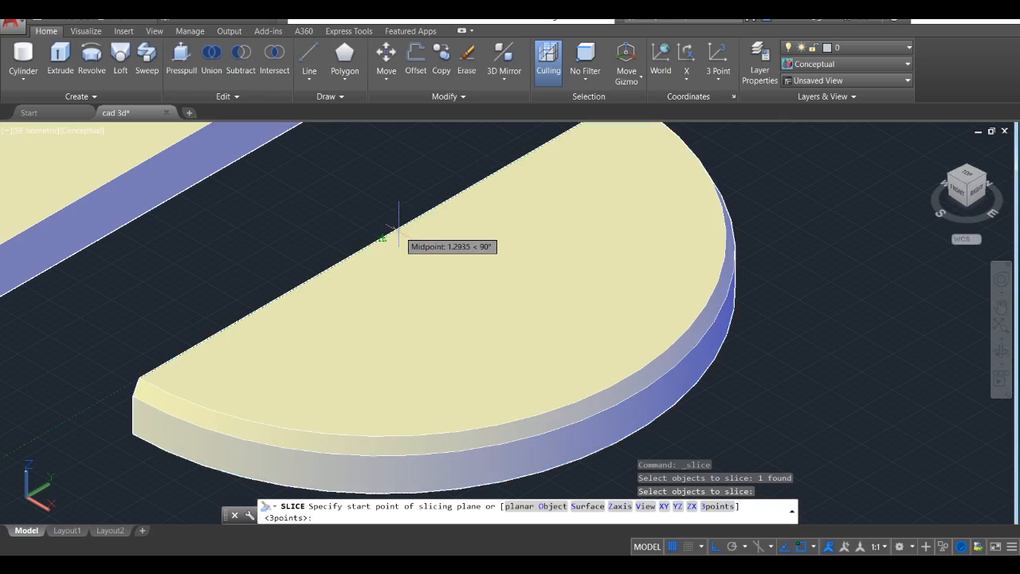
pyautogui.click(382, 239)
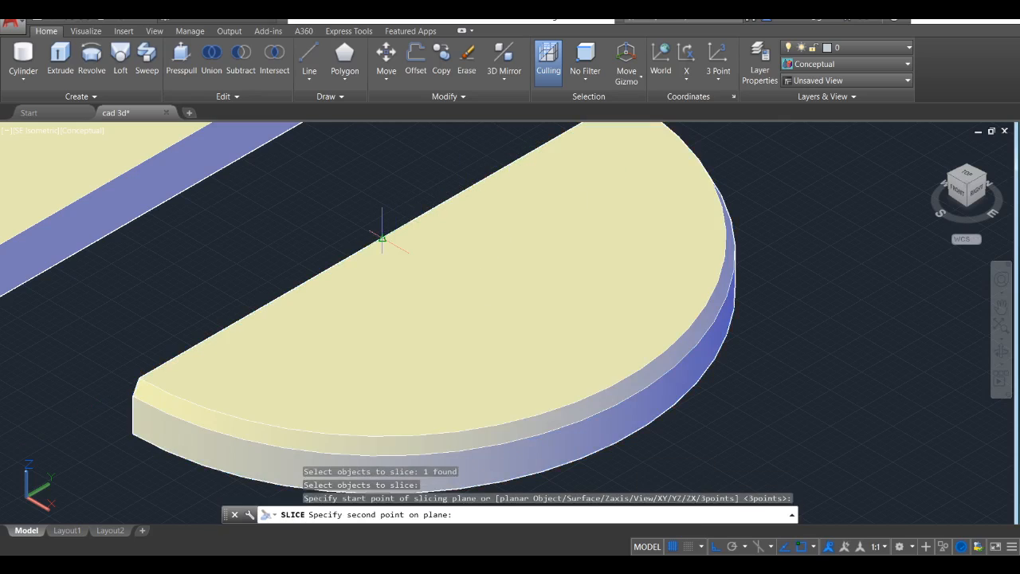
pyautogui.click(381, 290)
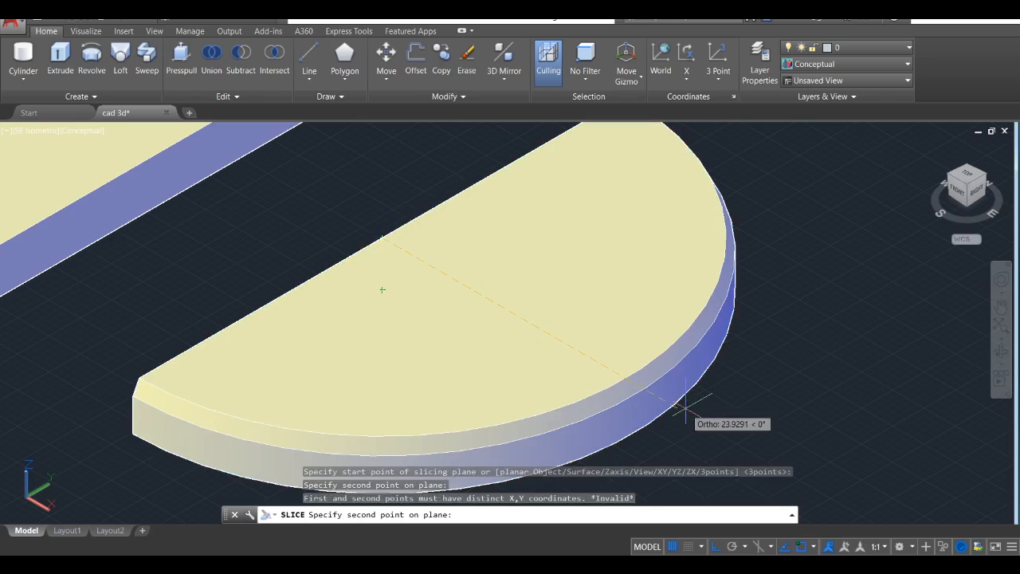
pyautogui.click(631, 435)
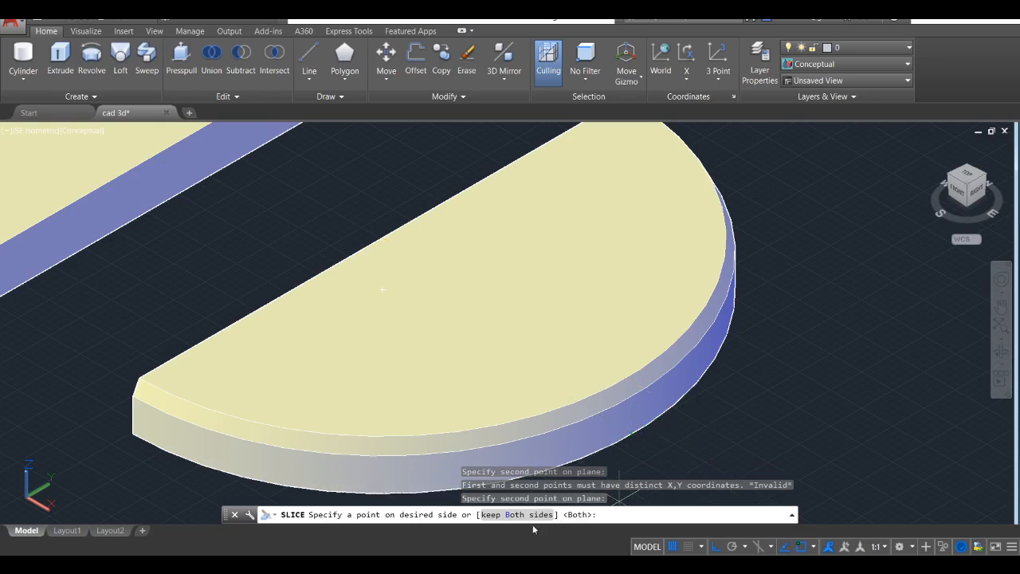
pyautogui.click(503, 516)
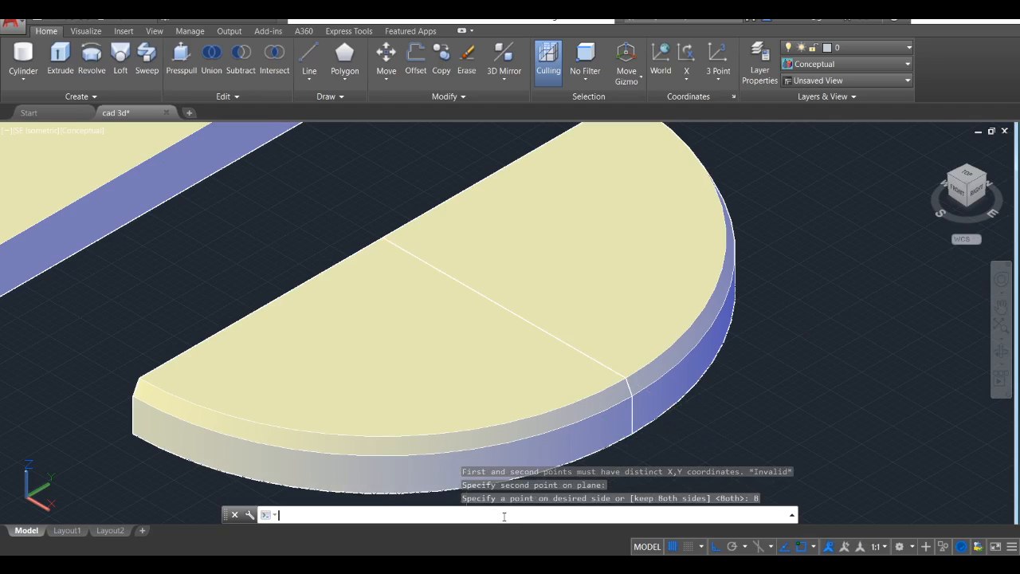
pyautogui.press('Return')
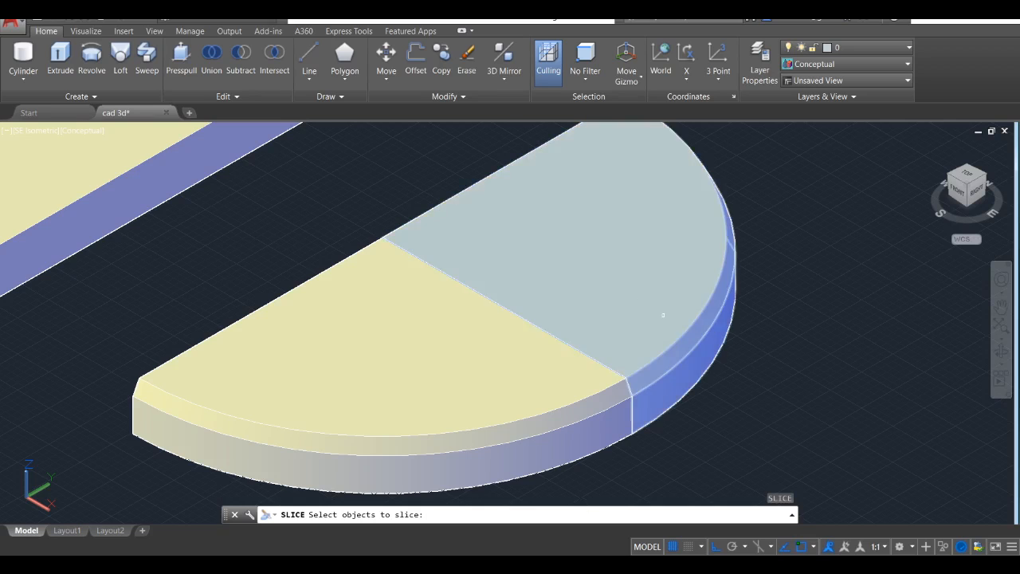
pyautogui.click(662, 316)
pyautogui.scroll(-5, 715, 345)
pyautogui.moveTo(703, 326); pyautogui.dragTo(494, 319, button='middle')
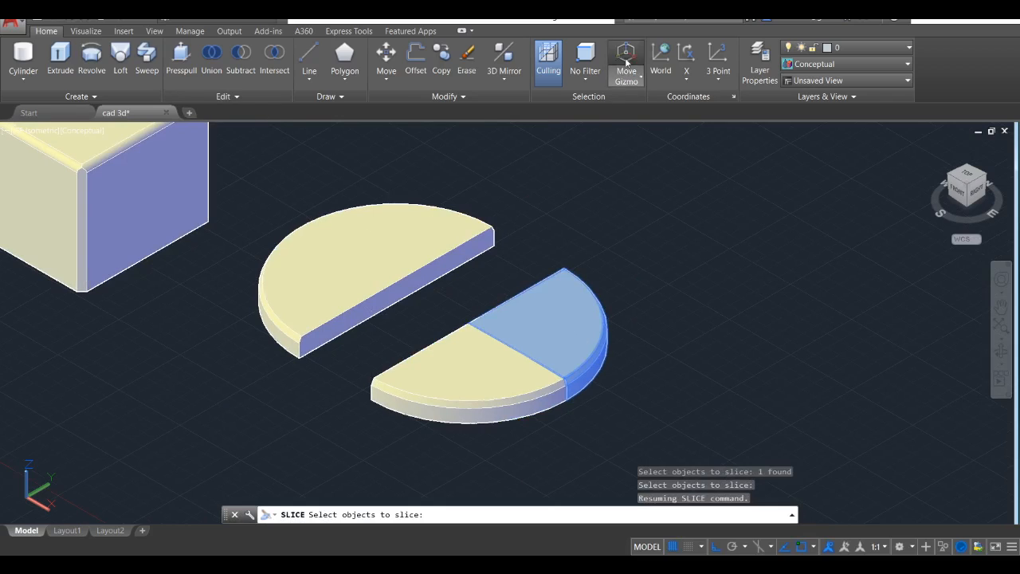
pyautogui.press('Escape')
# Move the rear quarter of the sliced half along the X axis, away from the other quarter.
pyautogui.click(554, 327)
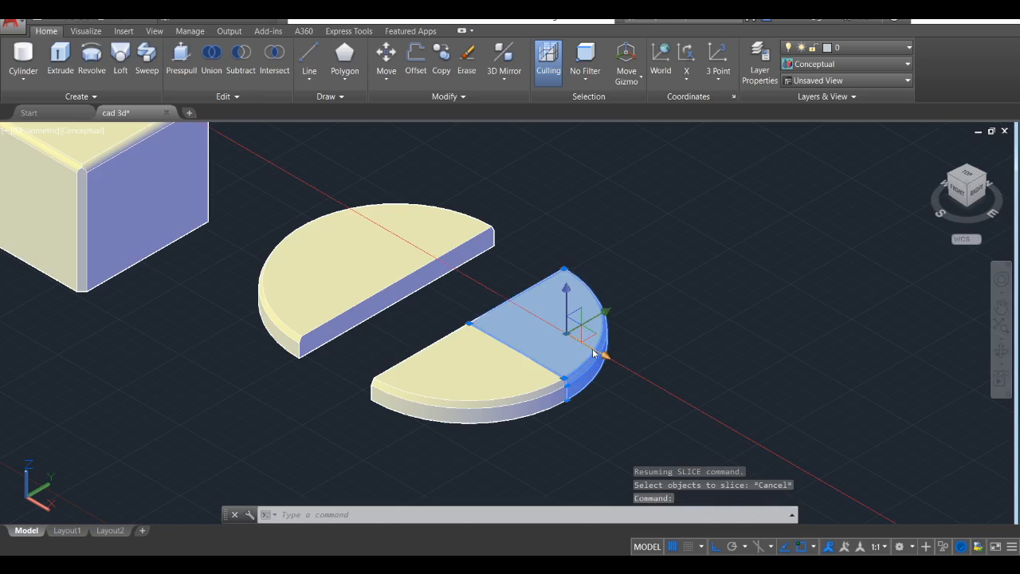
pyautogui.click(592, 354)
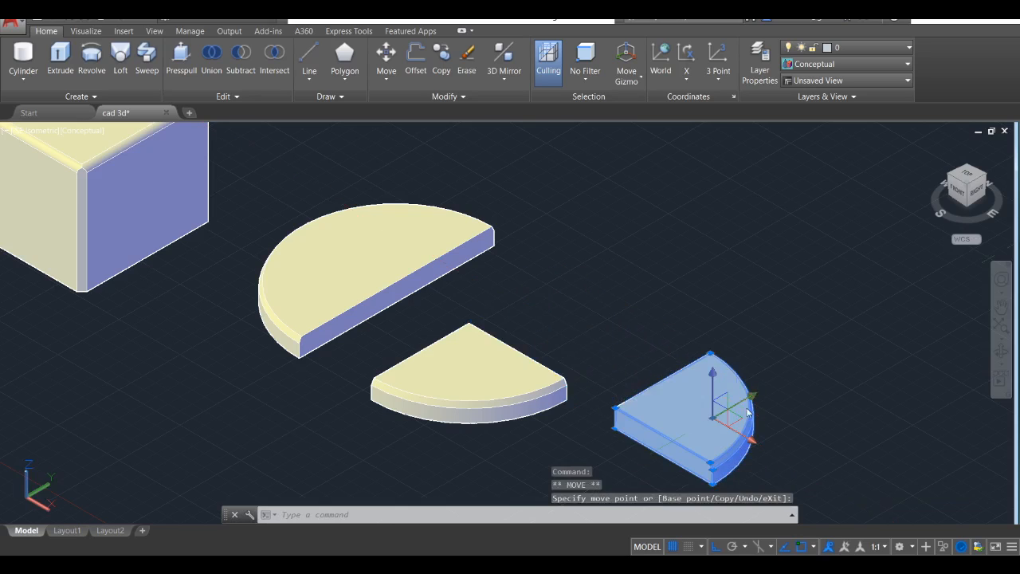
pyautogui.press('Escape')
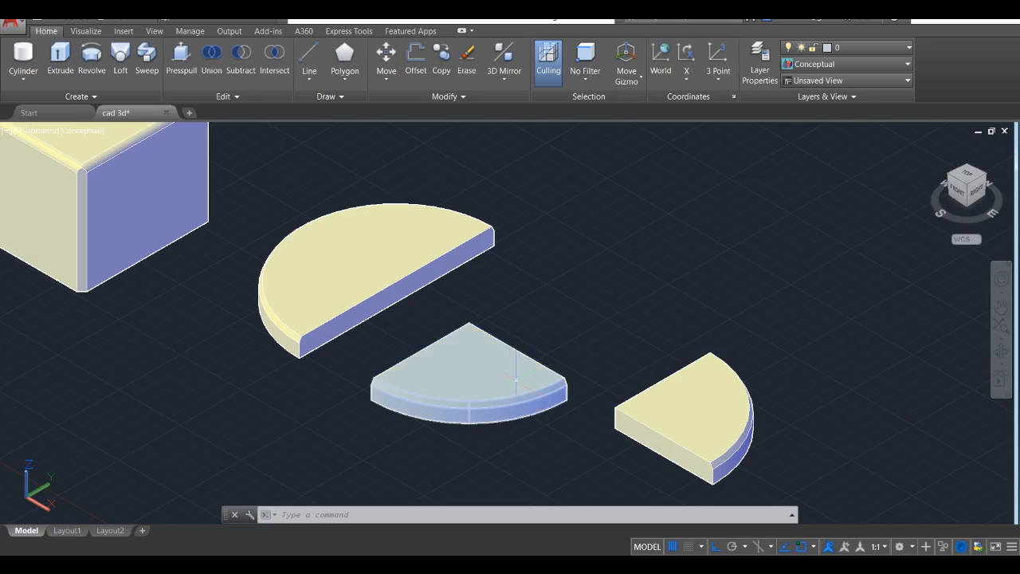
# Examine the side profiles of the two quarter pieces in the Front view and return to the SE Isometric view.
pyautogui.click(470, 383)
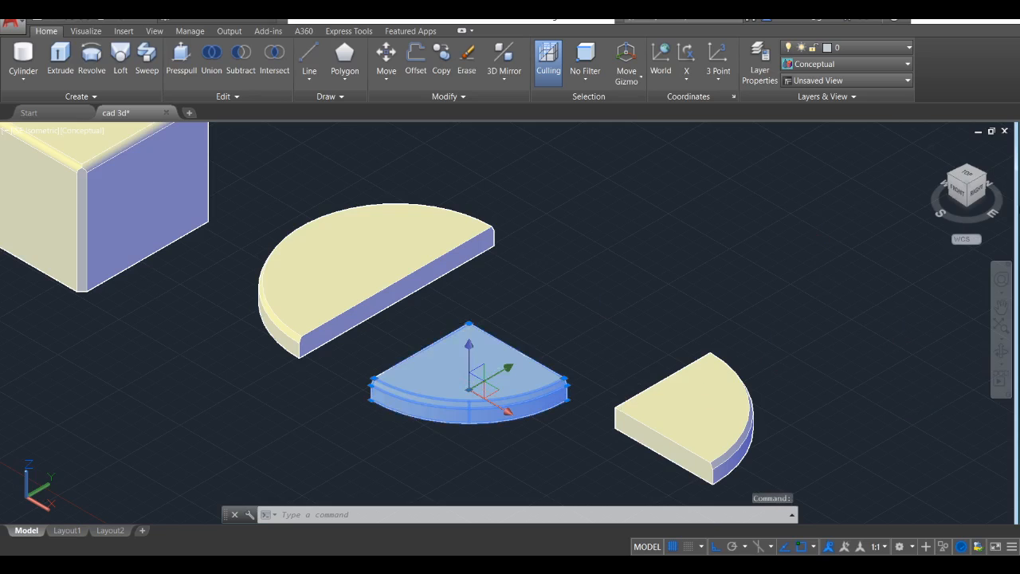
pyautogui.click(960, 194)
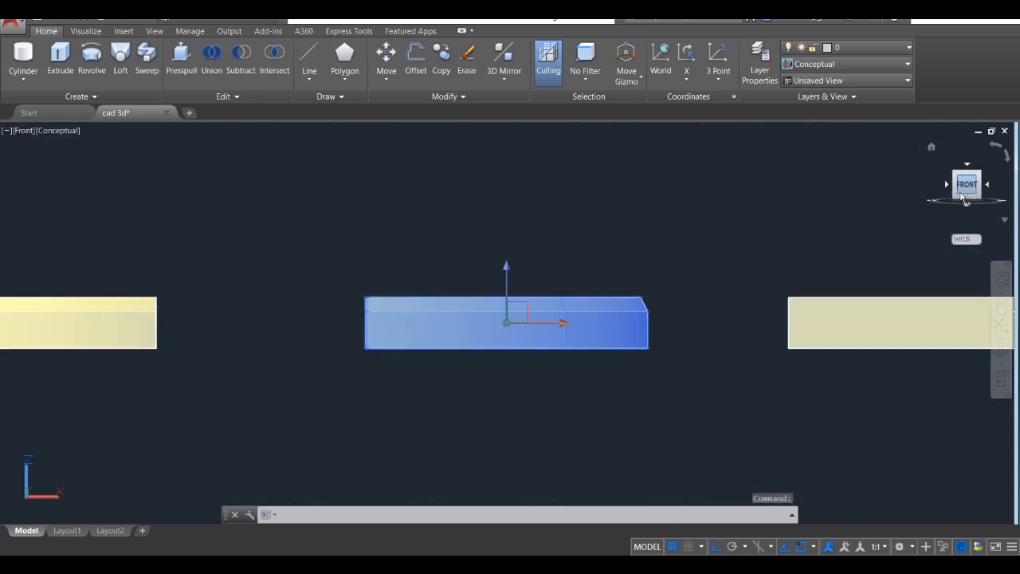
pyautogui.moveTo(890, 314); pyautogui.dragTo(632, 317, button='middle')
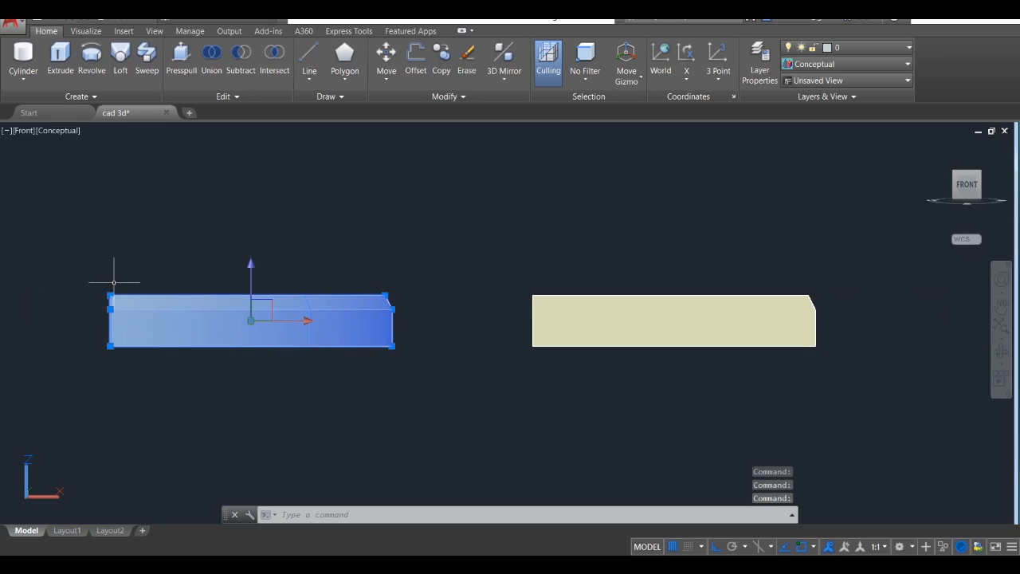
pyautogui.scroll(2, 348, 295)
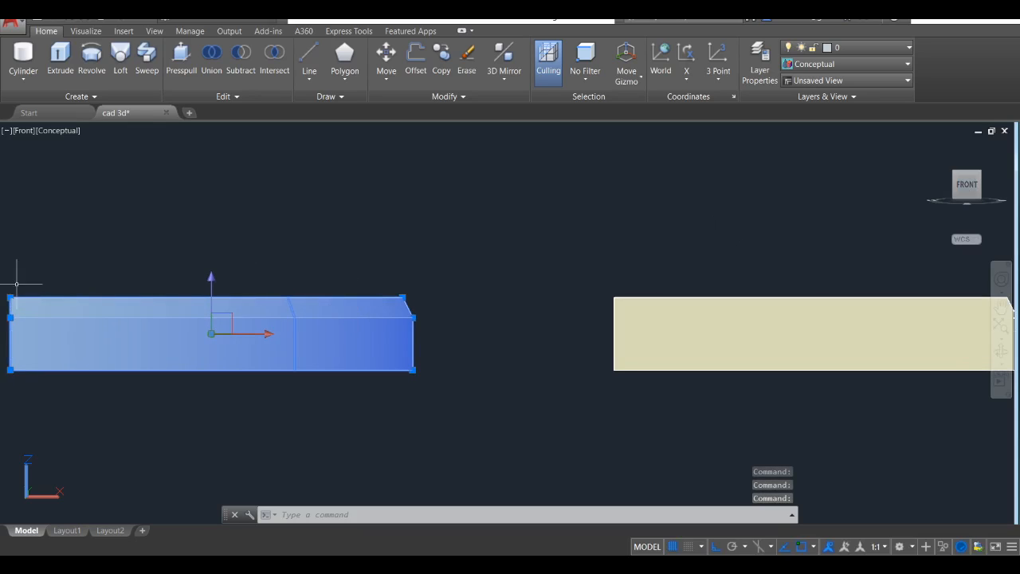
pyautogui.moveTo(702, 287); pyautogui.dragTo(667, 285, button='middle')
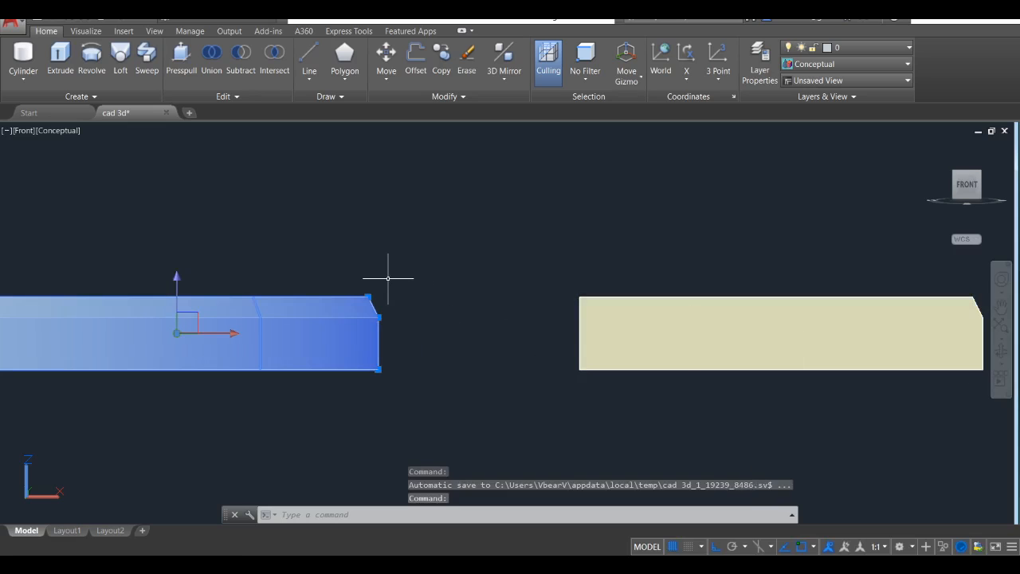
pyautogui.click(980, 175)
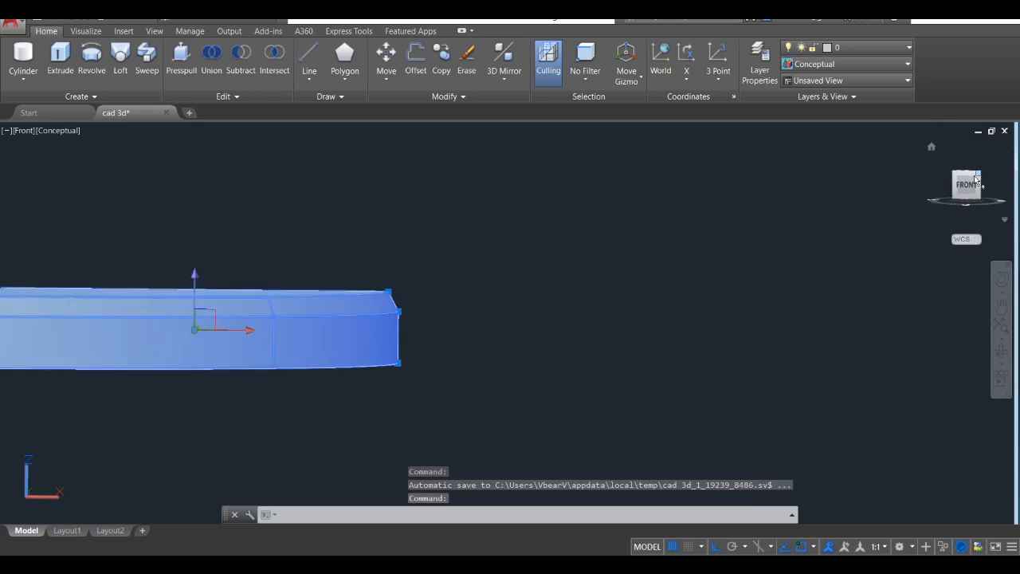
pyautogui.scroll(-4, 687, 271)
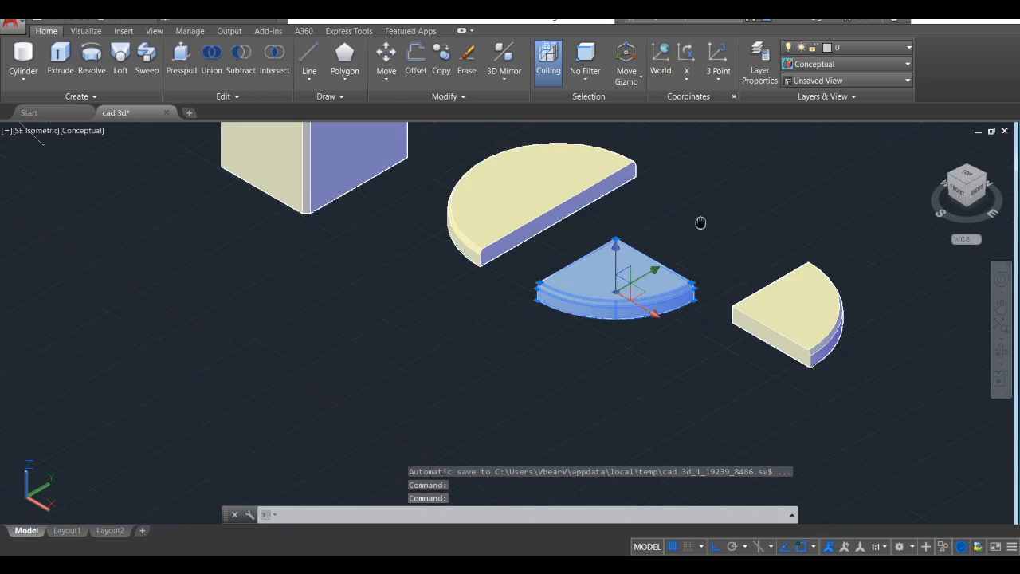
pyautogui.moveTo(701, 223); pyautogui.dragTo(605, 293, button='middle')
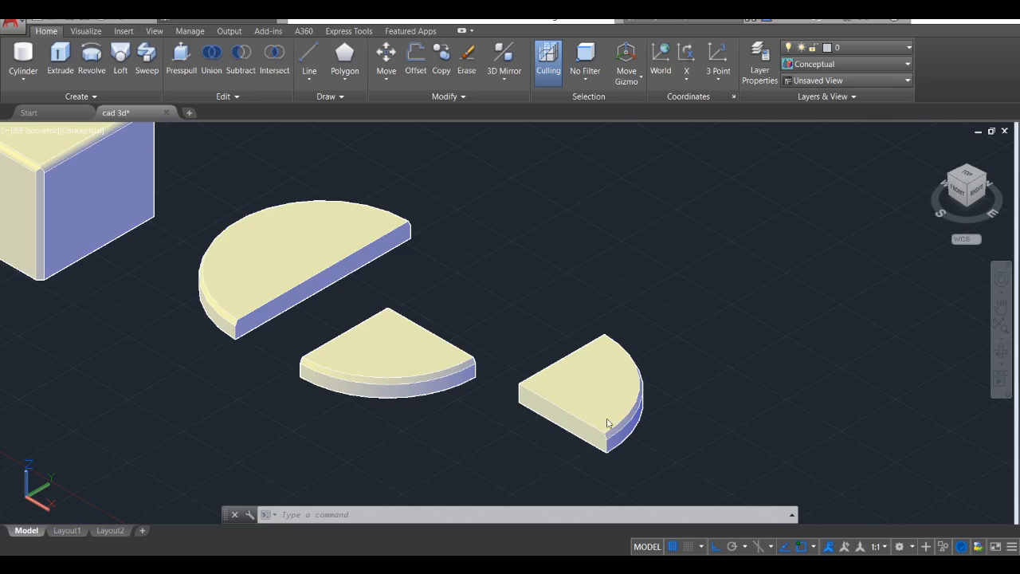
# Select the moved quarter piece and examine its faces up close.
pyautogui.scroll(3, 630, 446)
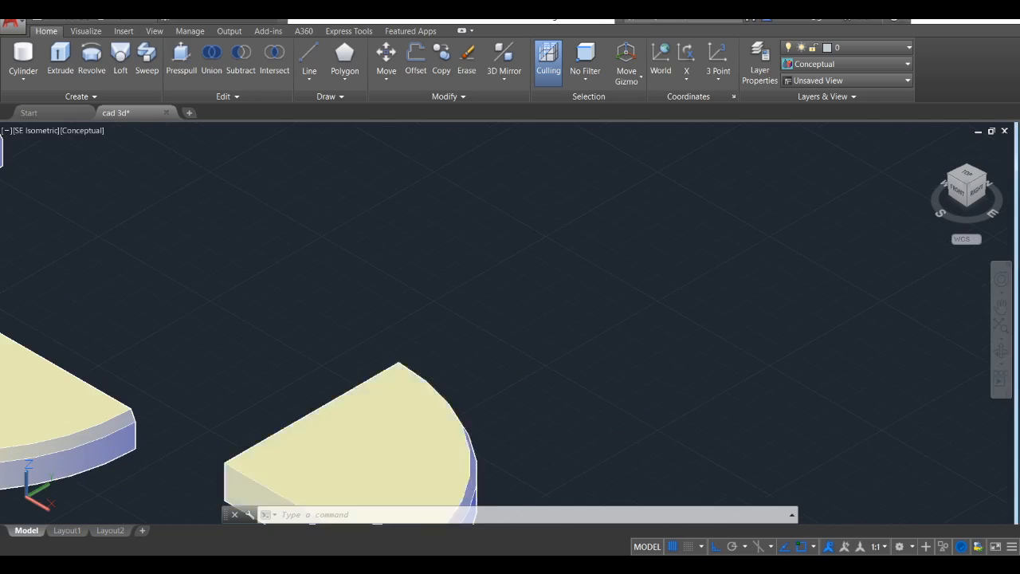
pyautogui.click(446, 384)
pyautogui.moveTo(585, 380); pyautogui.dragTo(661, 187, button='middle')
pyautogui.scroll(2, 486, 309)
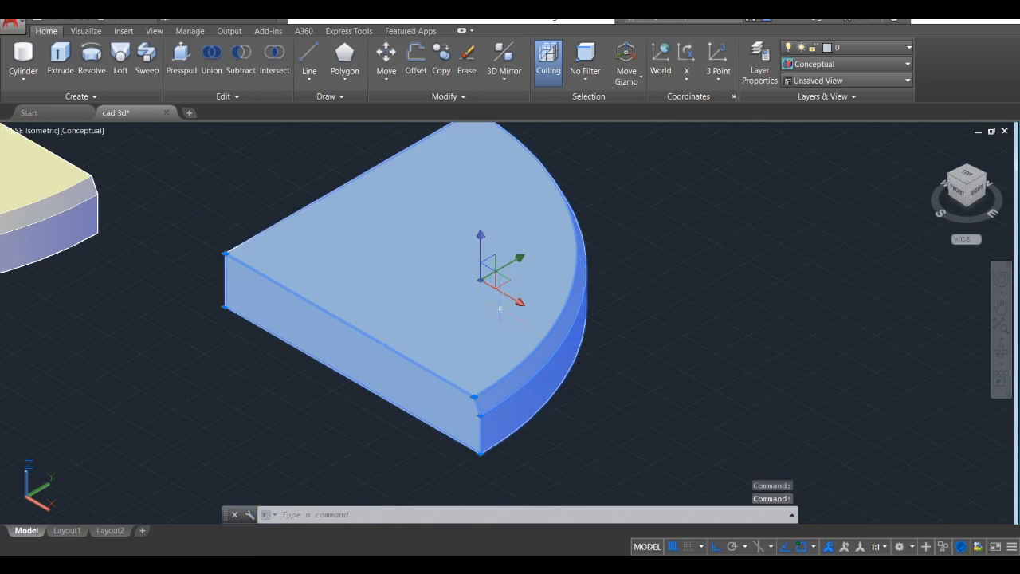
pyautogui.moveTo(543, 322)
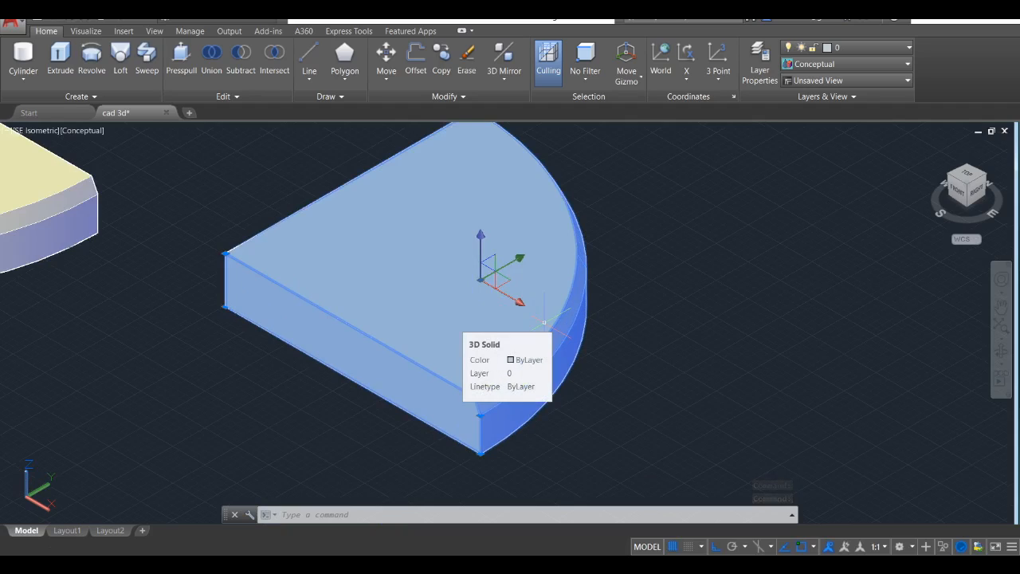
pyautogui.moveTo(476, 276); pyautogui.dragTo(515, 302, button='middle')
pyautogui.scroll(2, 488, 297)
pyautogui.scroll(-2, 526, 295)
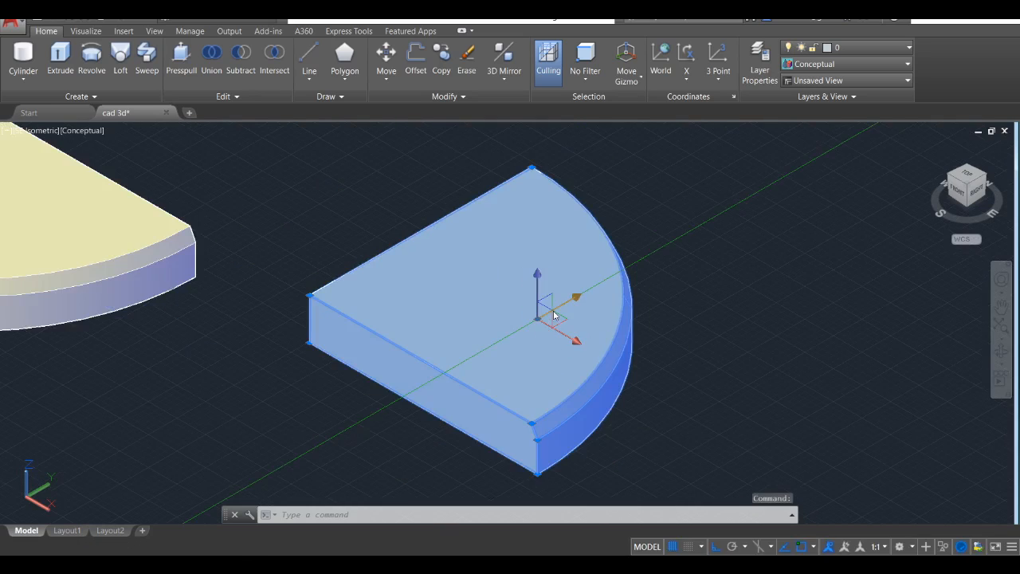
# Taper the moved quarter's top face by 5 degrees, with the axis from its curved edge's midpoint to the opposite sharp corner.
pyautogui.click(233, 98)
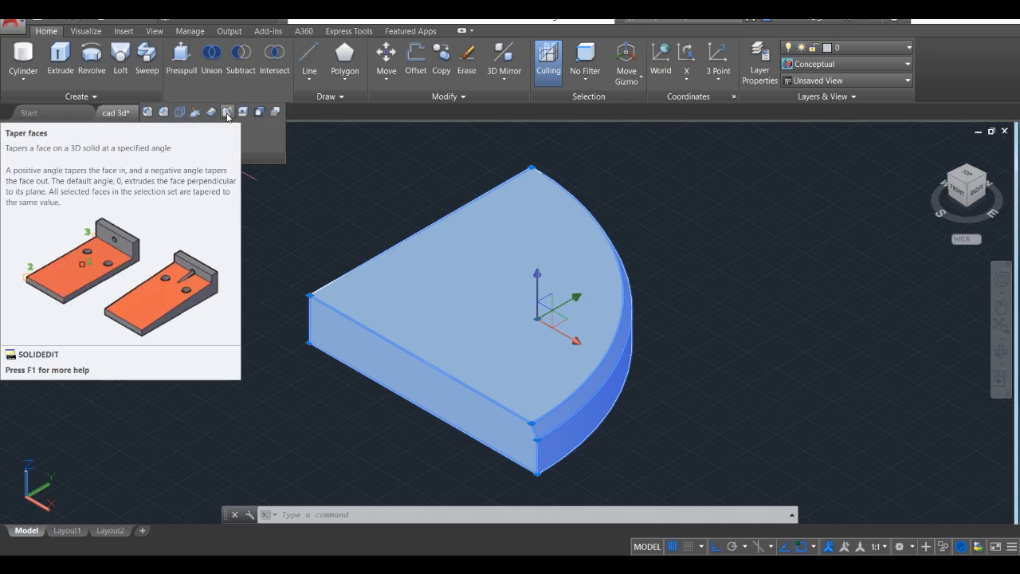
pyautogui.click(227, 116)
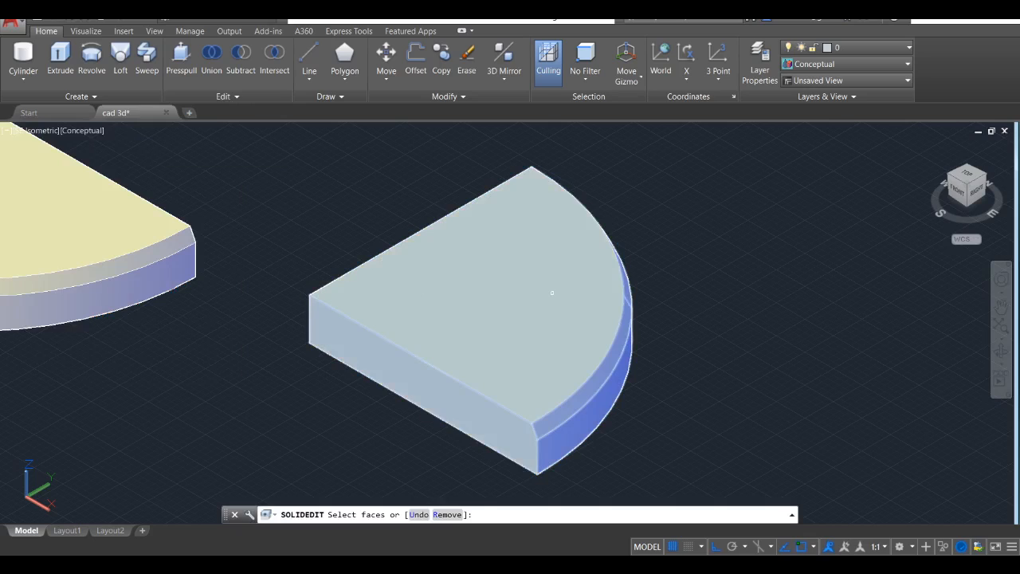
pyautogui.scroll(-2, 552, 307)
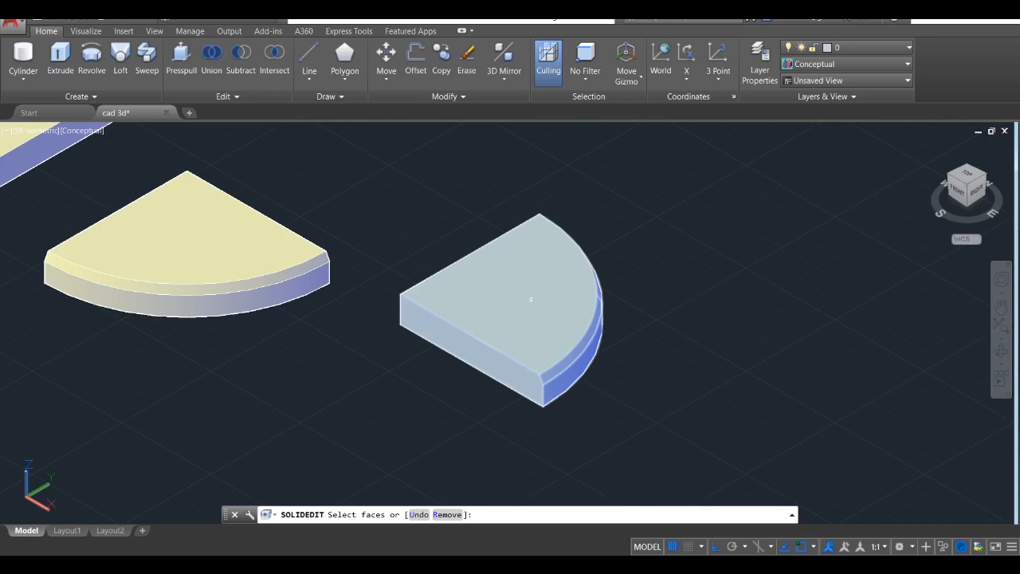
pyautogui.click(530, 299)
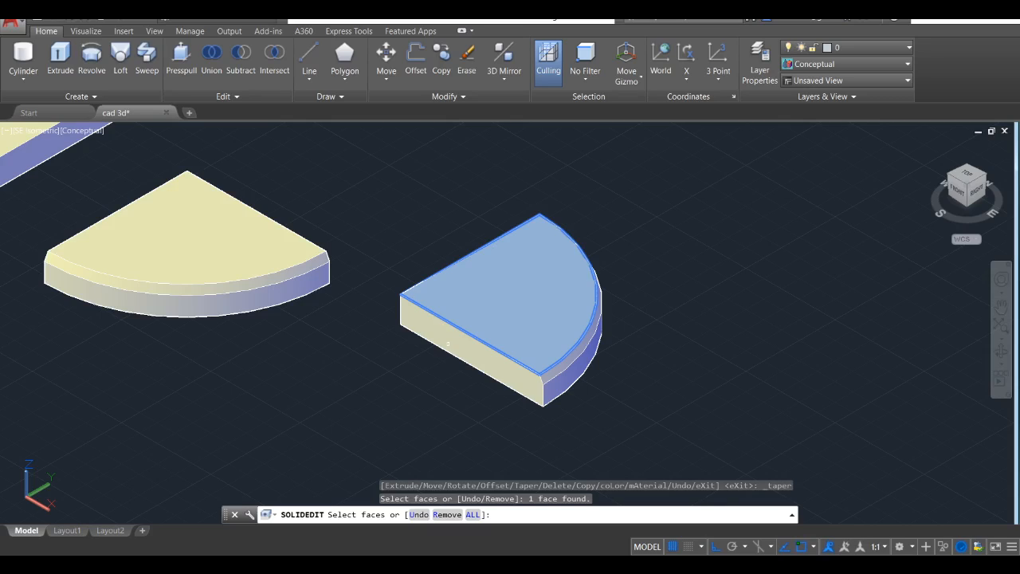
pyautogui.press('Return')
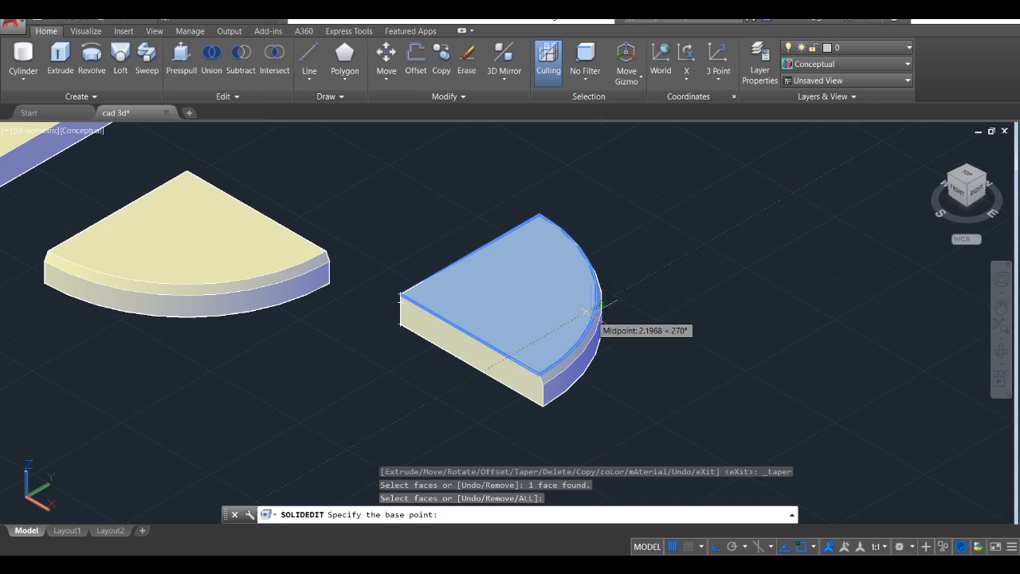
pyautogui.scroll(3, 602, 303)
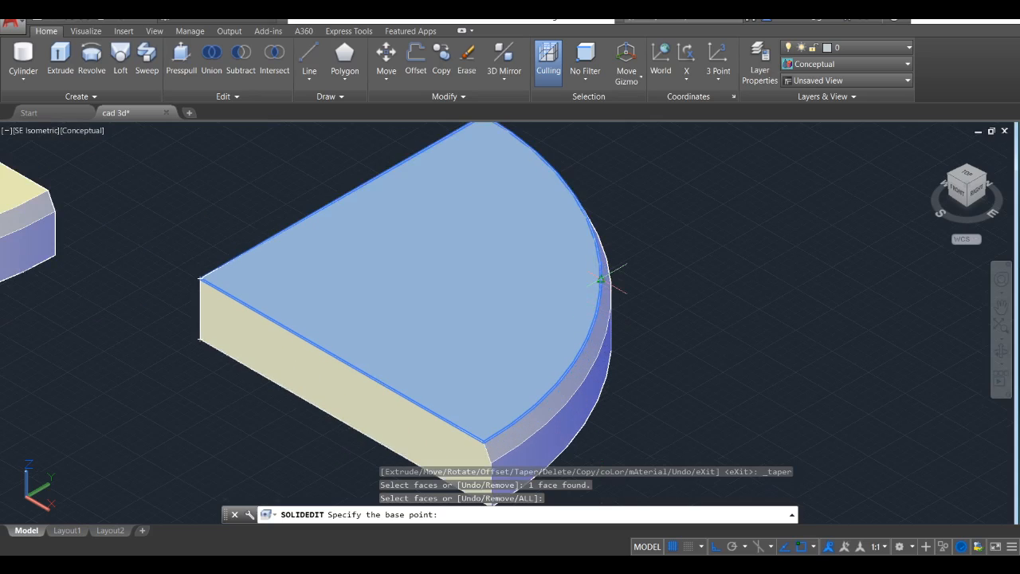
pyautogui.click(602, 279)
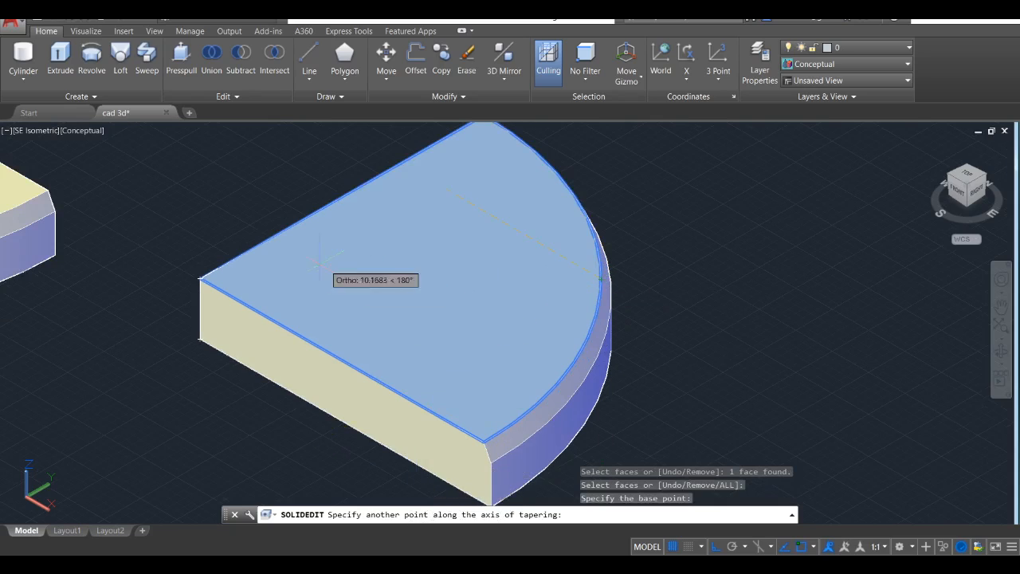
pyautogui.click(200, 279)
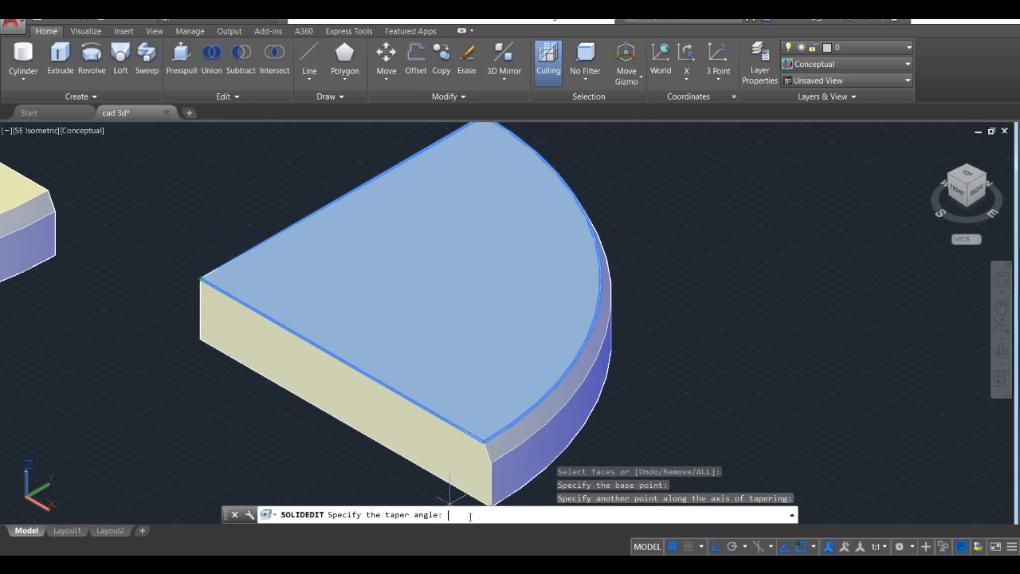
pyautogui.write('5')
pyautogui.press('Return')
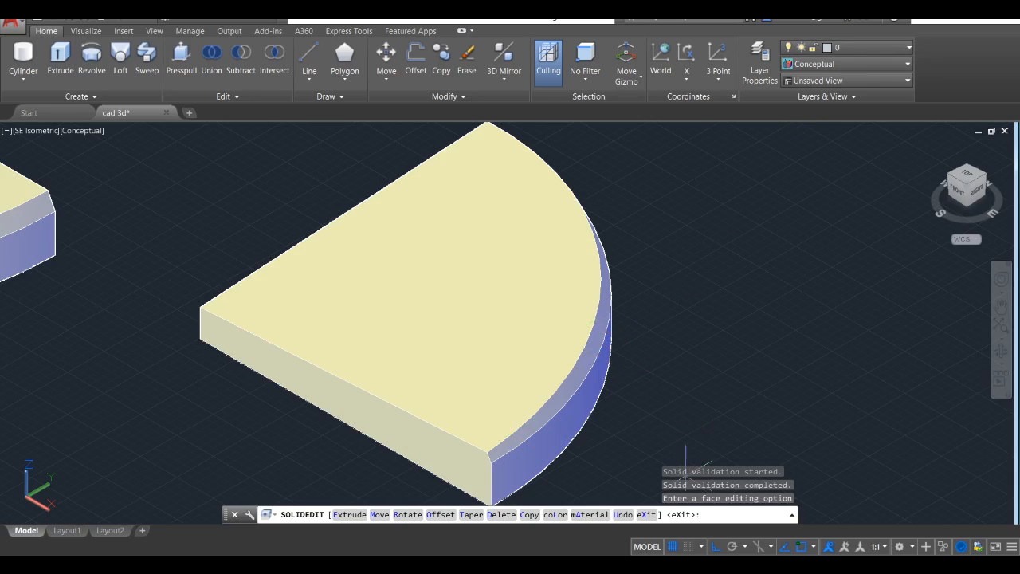
# Exit the face editing command and examine the tapered quarter's sloped profile from the Front view and the front-right corner view.
pyautogui.click(646, 514)
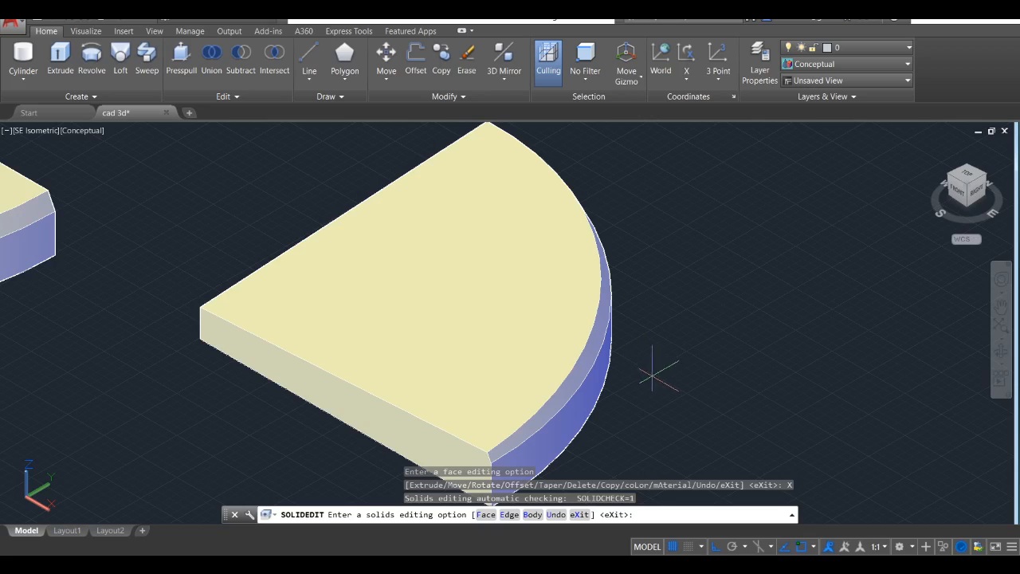
pyautogui.press('Escape')
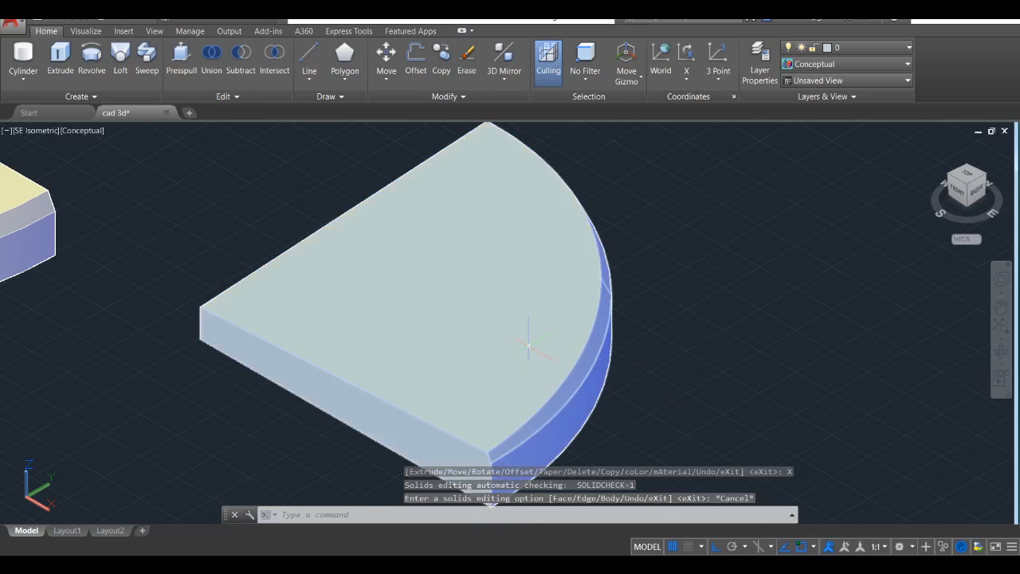
pyautogui.click(543, 337)
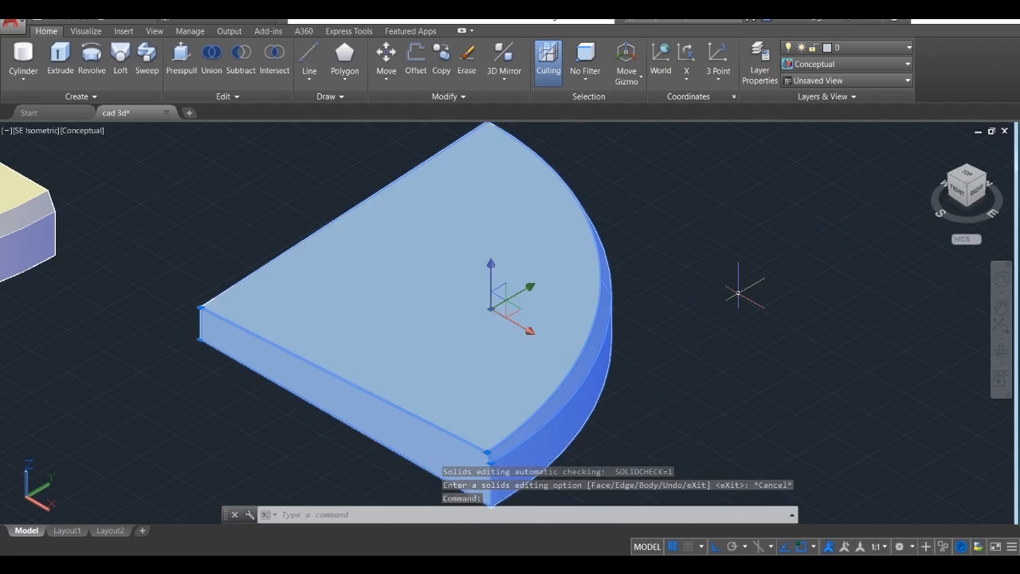
pyautogui.click(961, 196)
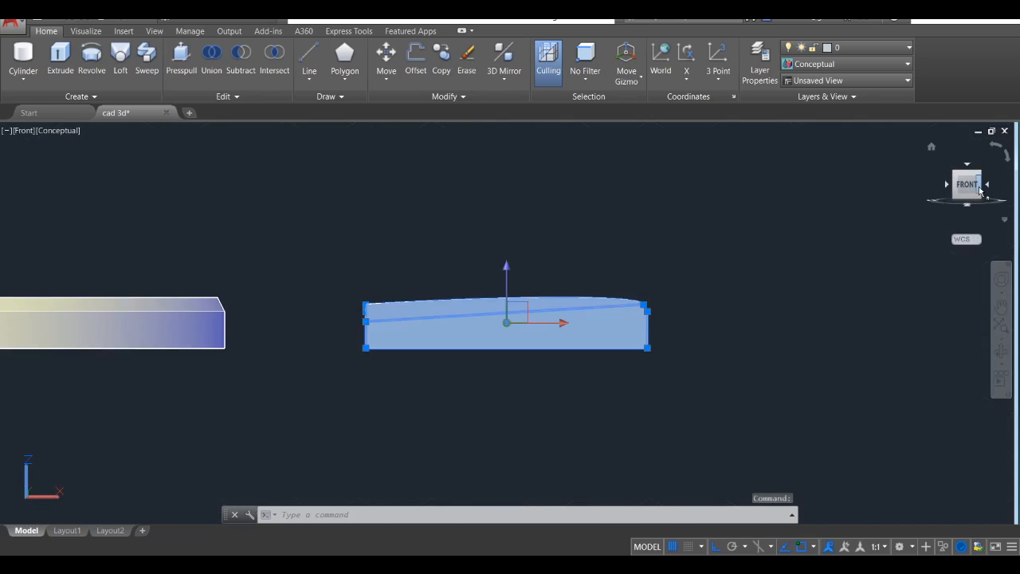
pyautogui.click(979, 189)
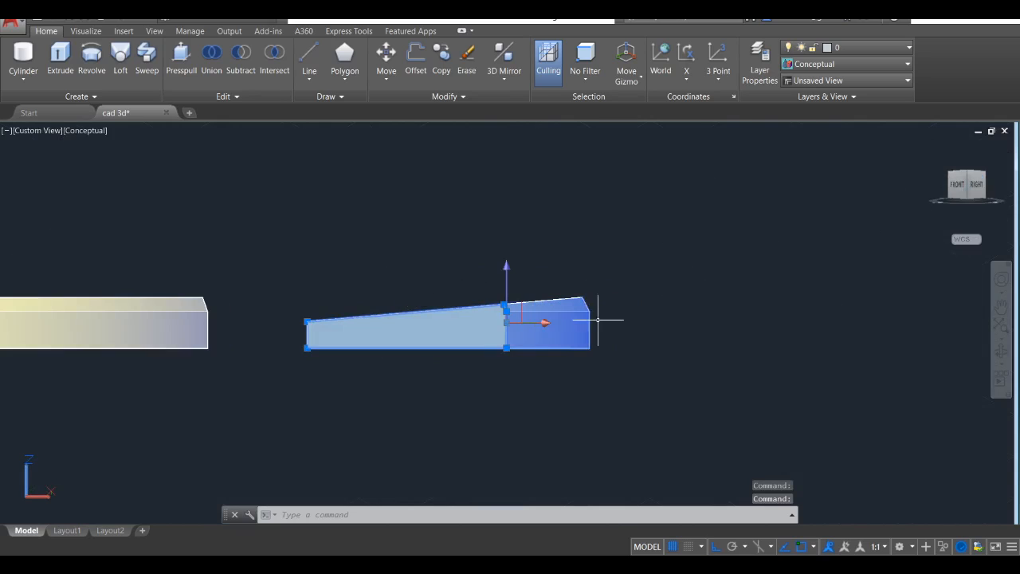
pyautogui.press('Escape')
pyautogui.scroll(4, 568, 330)
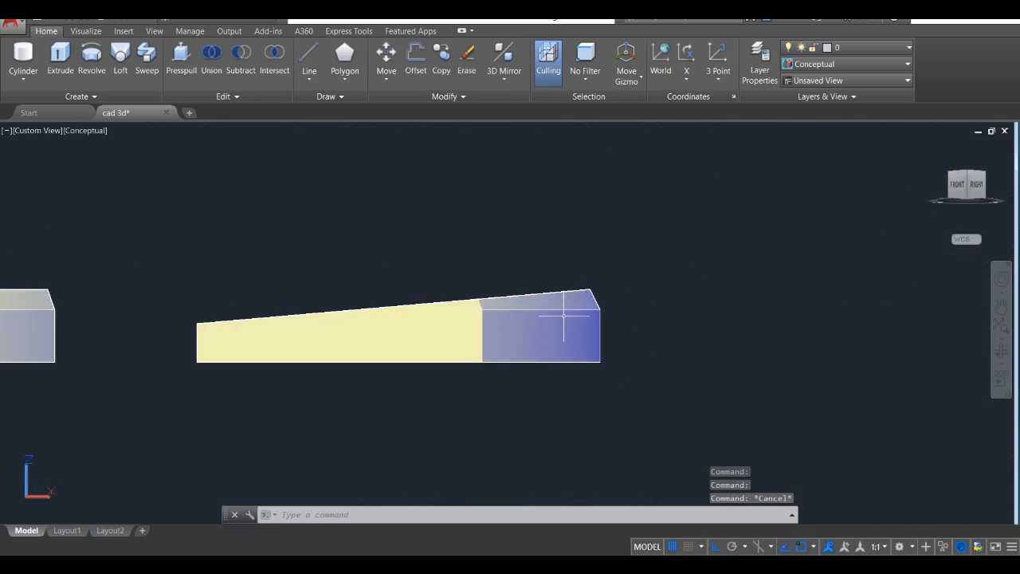
pyautogui.scroll(-2, 563, 315)
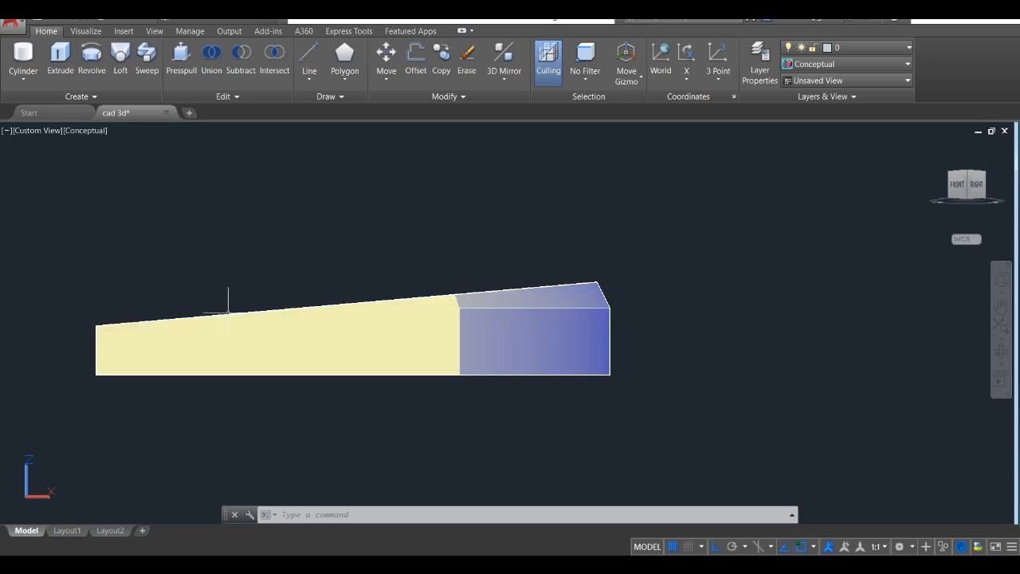
# Switch the visual style to 2D Wireframe, select the tapered quarter and return to the SE Isometric view.
pyautogui.click(830, 65)
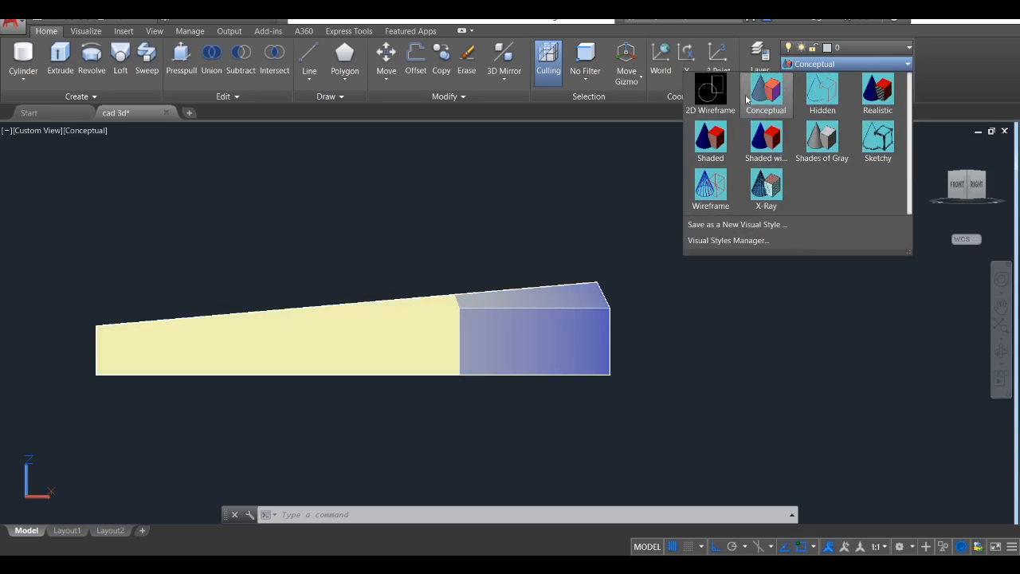
pyautogui.click(722, 97)
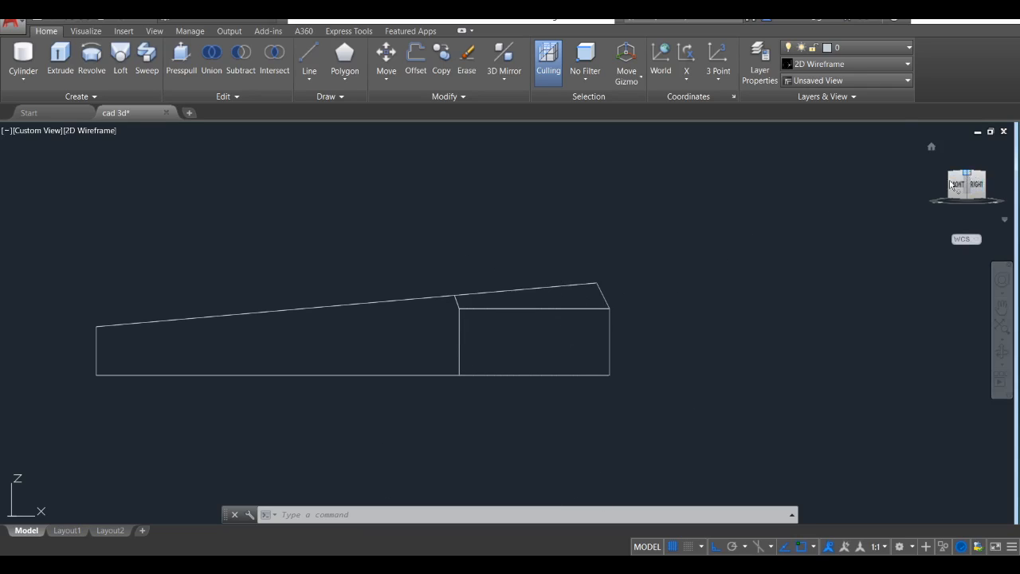
pyautogui.click(574, 283)
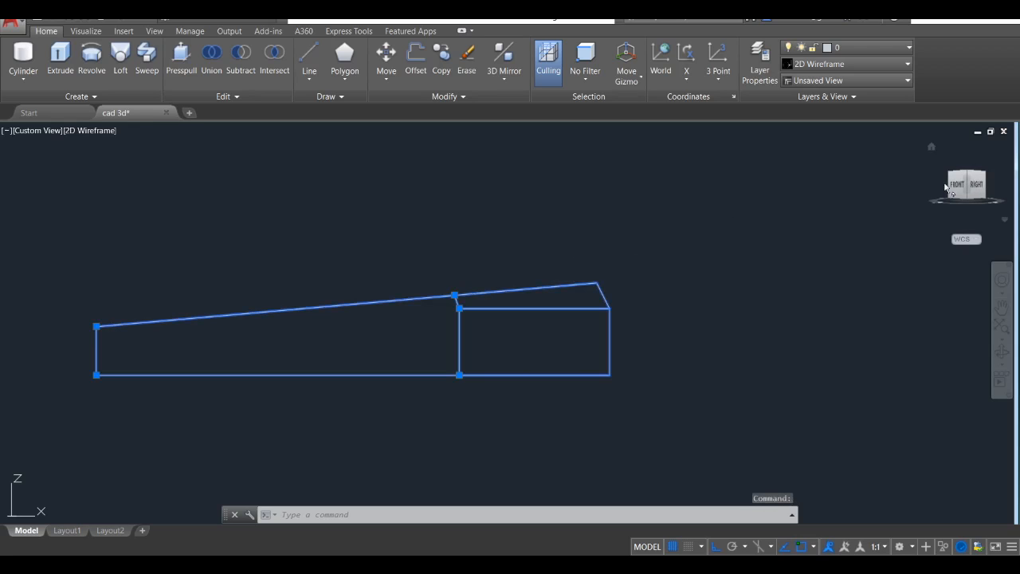
pyautogui.click(972, 181)
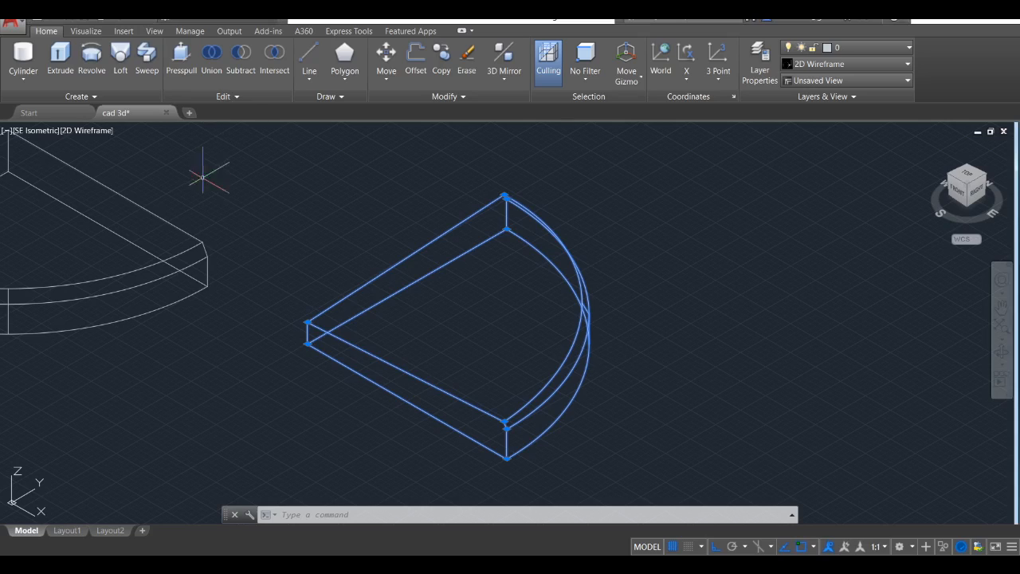
# Expand the additional solid editing tools and pin them open.
pyautogui.click(233, 96)
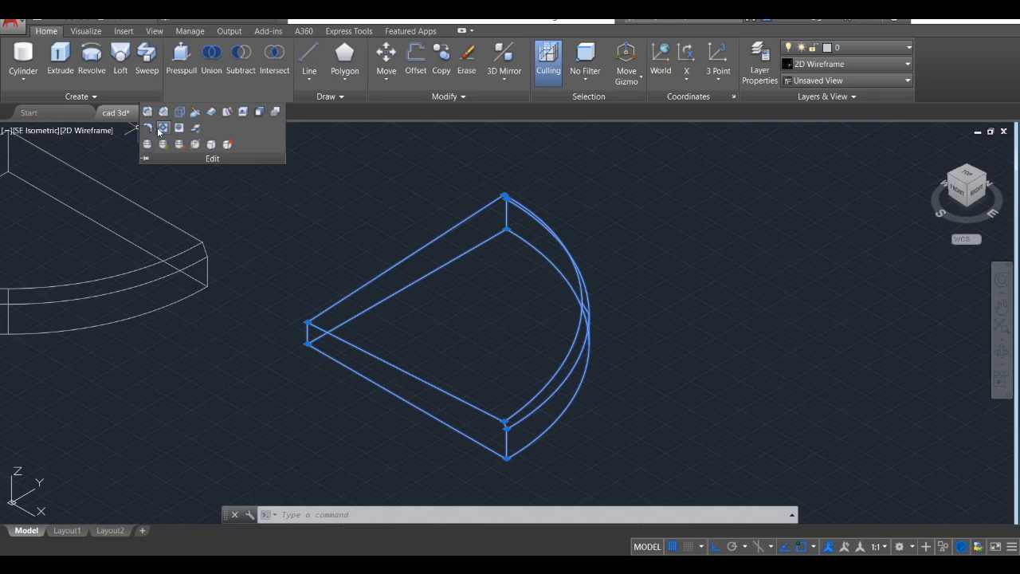
pyautogui.click(145, 158)
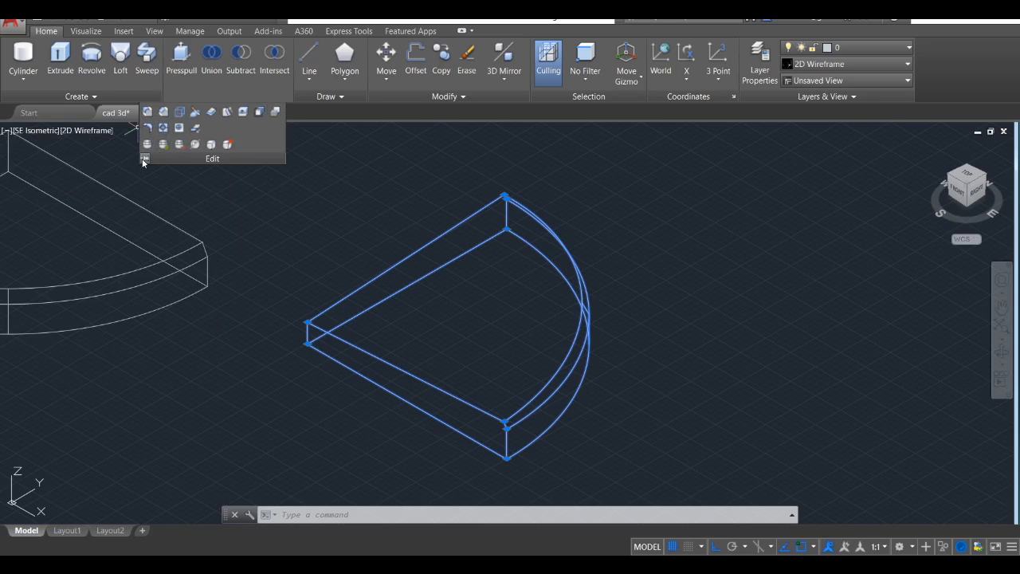